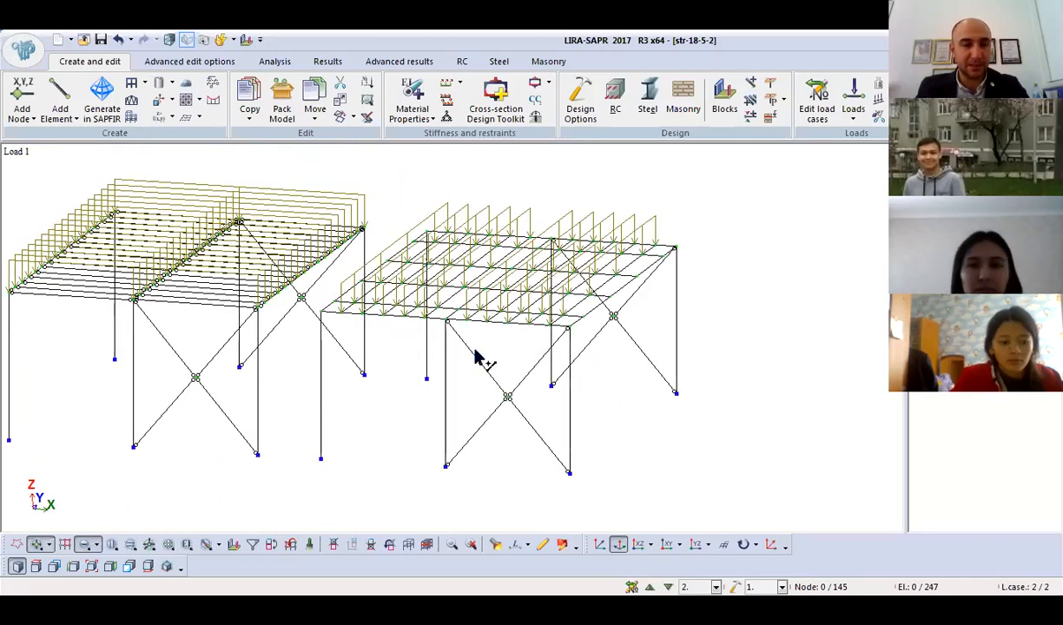
Isolate all elements with the Builtup I-section (B-1) stiffness as a fragment of the frame model.
middle_drag(500, 411, 500, 373)
click(413, 97)
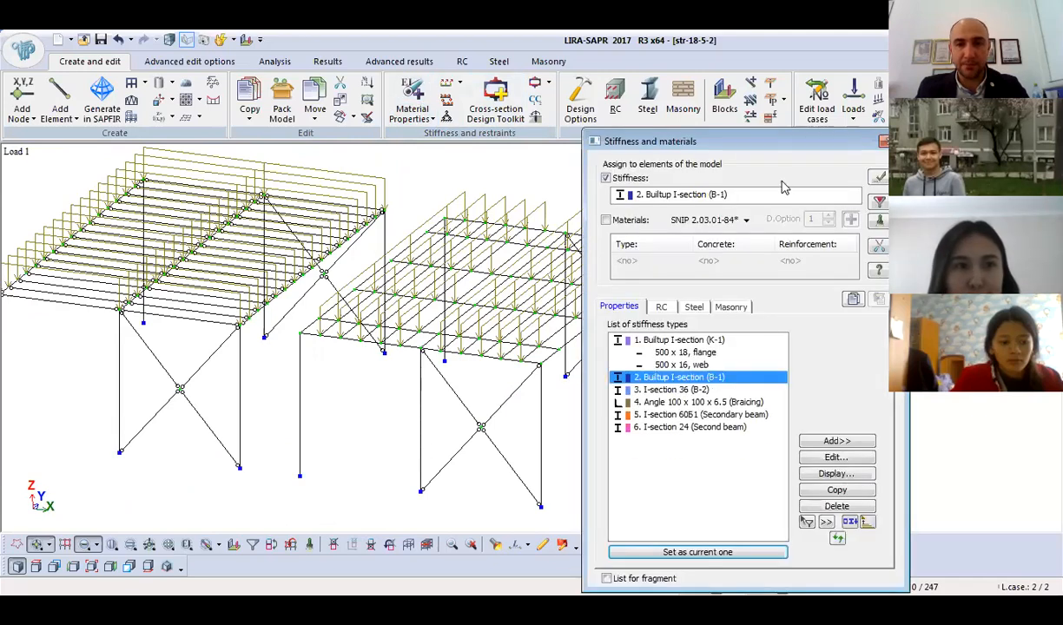
drag(784, 152, 623, 155)
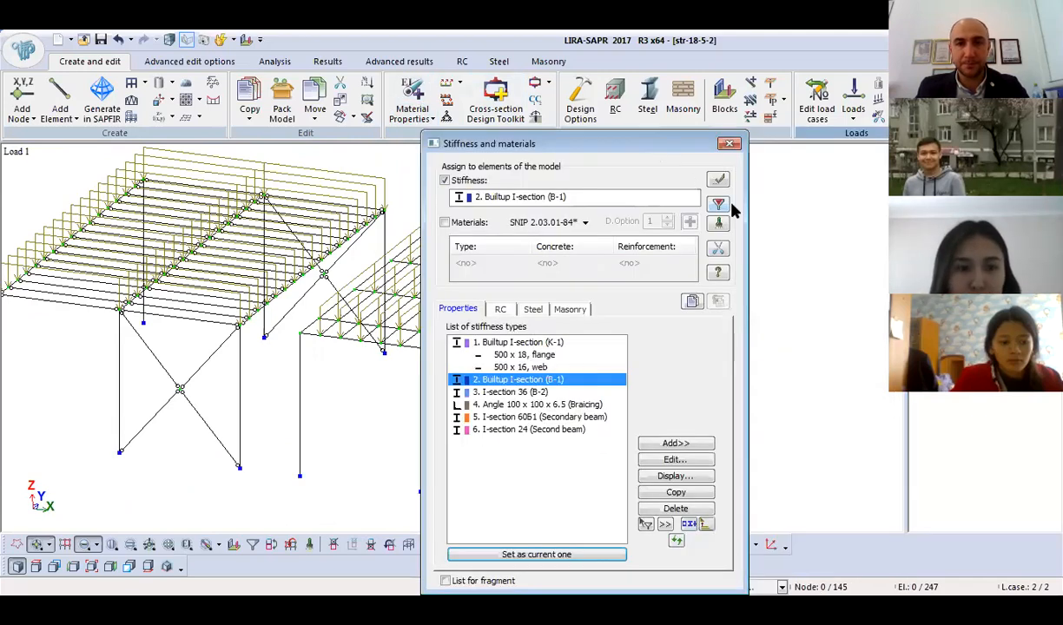
click(710, 203)
right_click(228, 351)
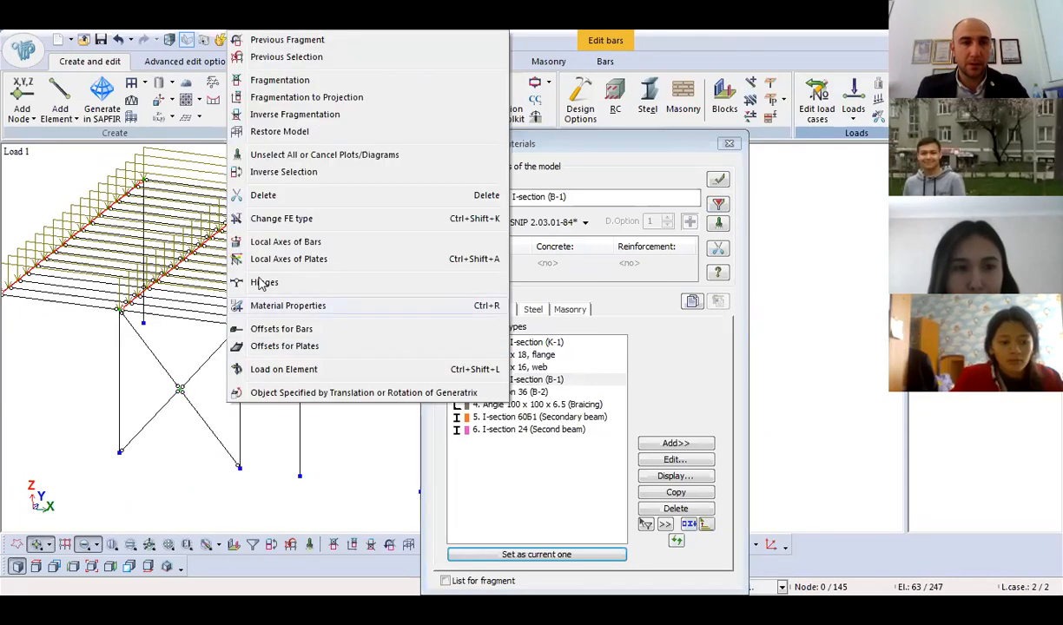
click(271, 78)
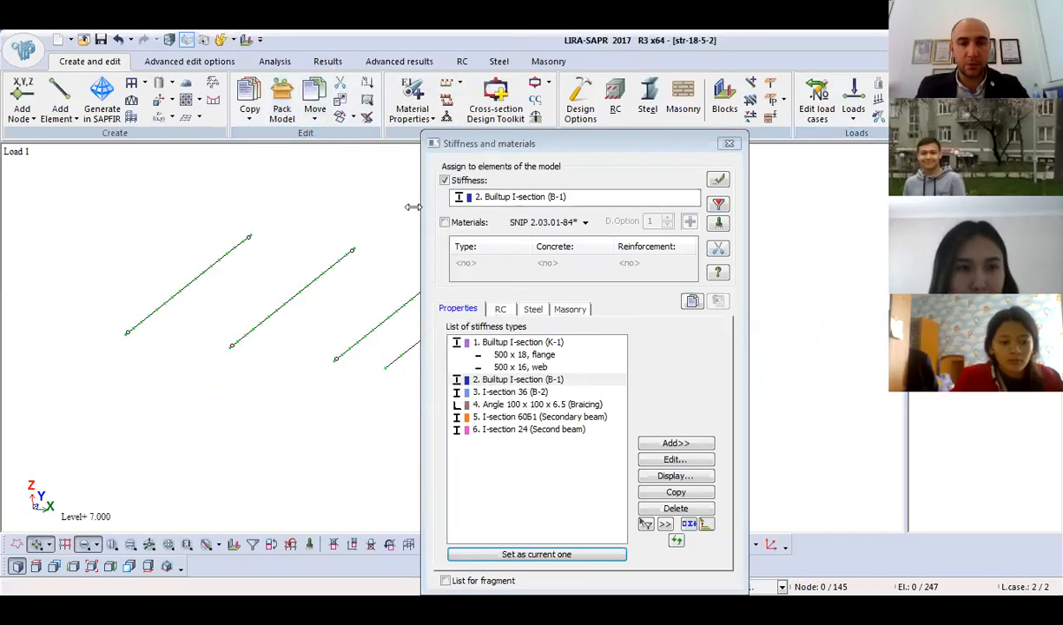
key(Escape)
Fragment the view to the second frame's three main beams, selecting them in the XOY projection.
click(638, 545)
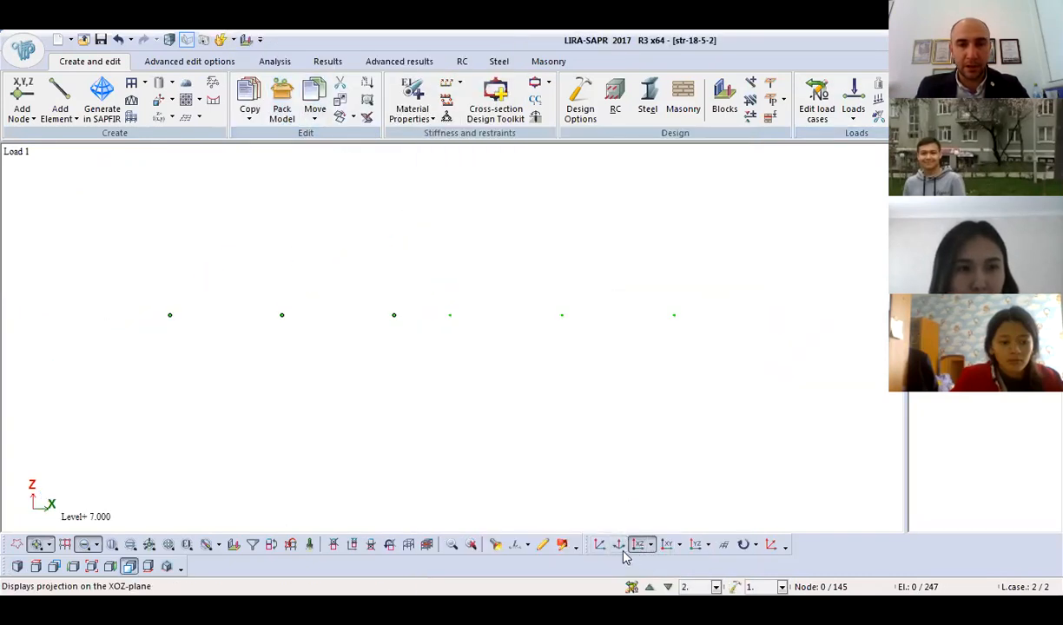
click(666, 545)
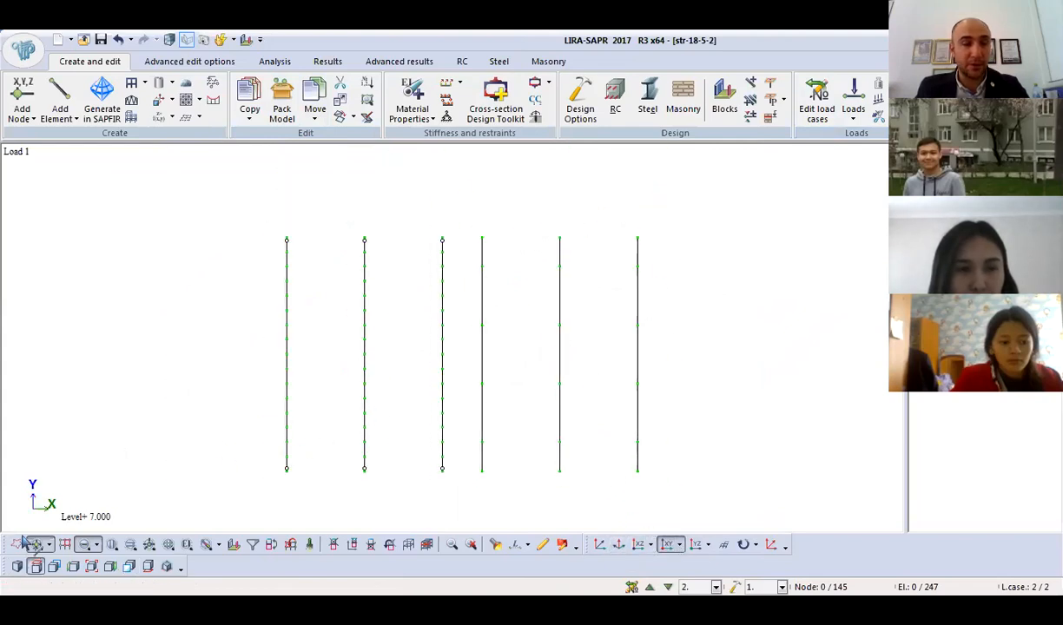
drag(726, 193, 465, 506)
right_click(445, 207)
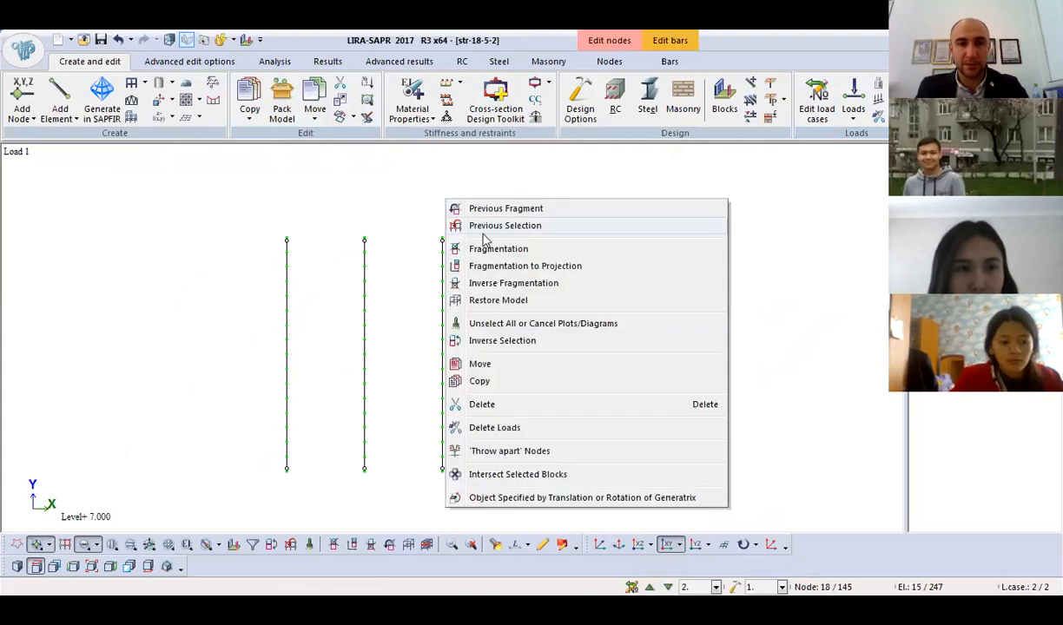
click(469, 247)
middle_drag(493, 273, 409, 301)
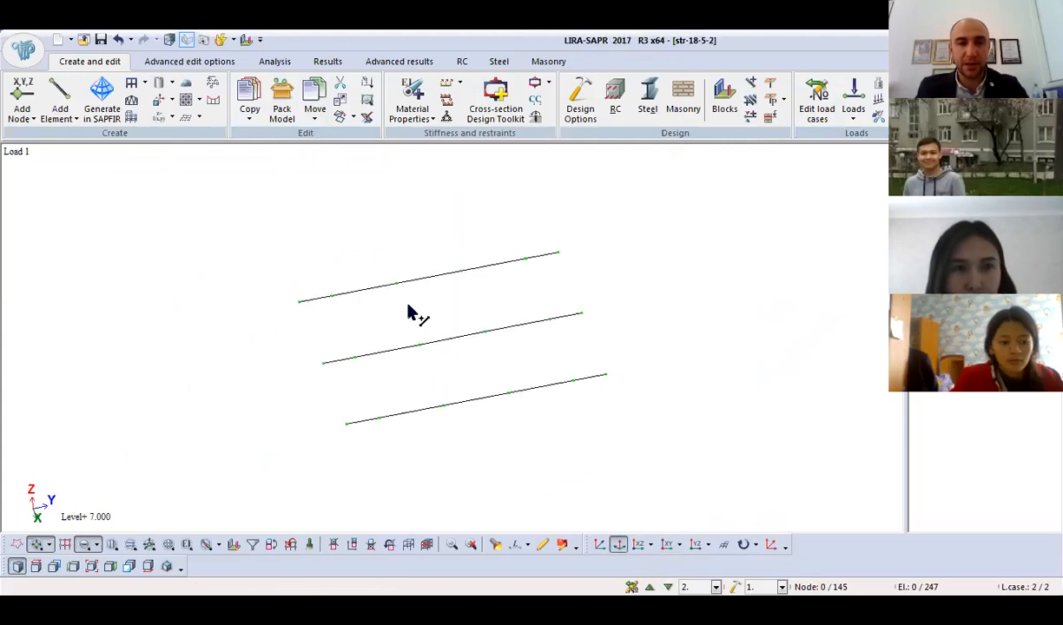
Generate a structural element from the bars of the beam farthest along the X axis.
click(639, 544)
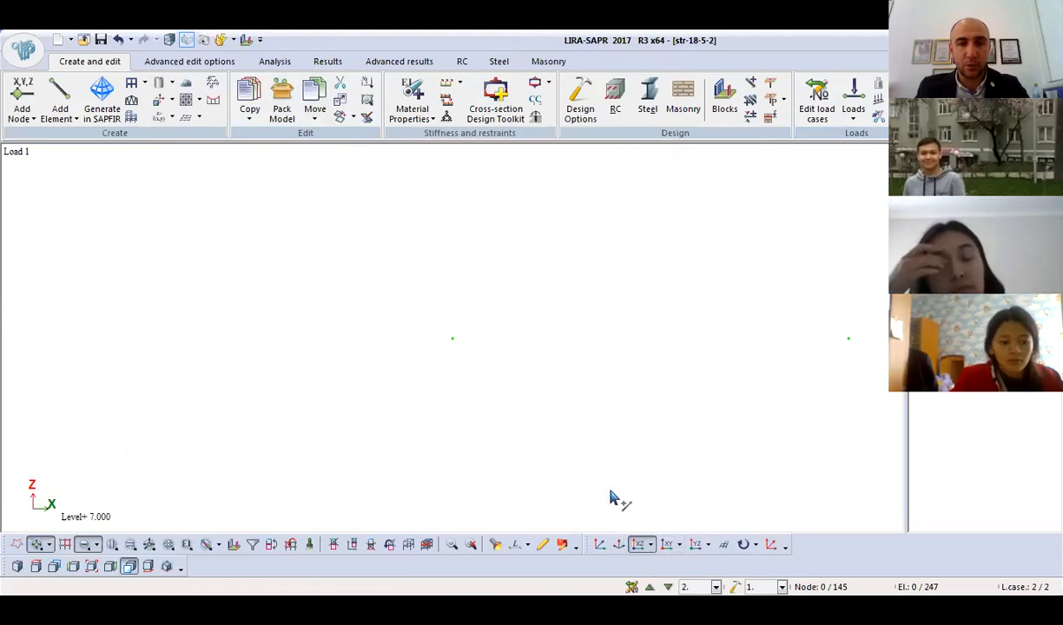
click(667, 545)
drag(512, 170, 607, 504)
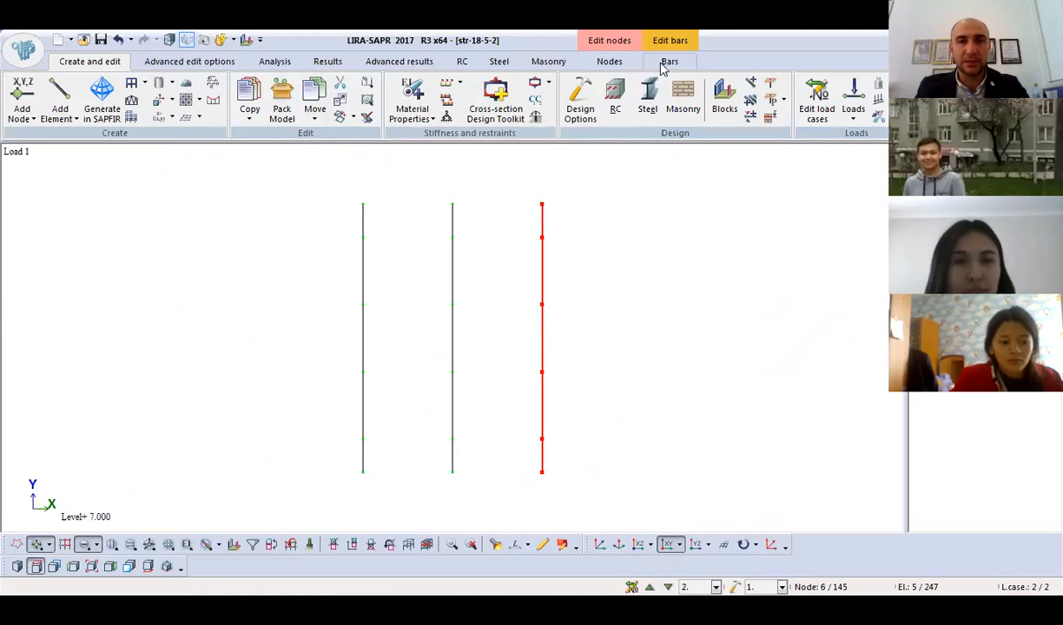
click(668, 63)
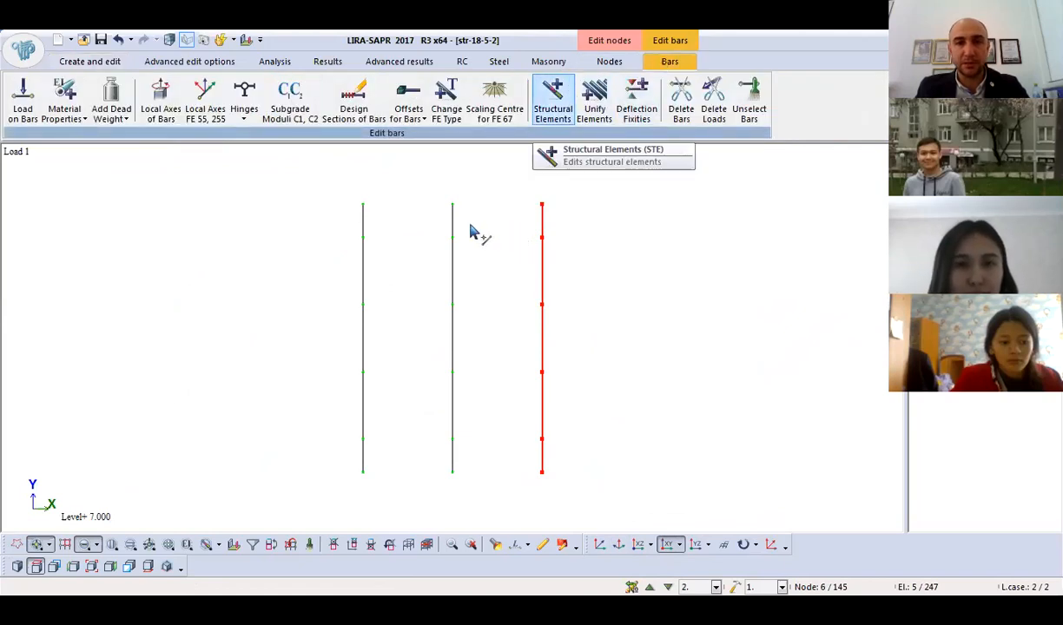
click(552, 102)
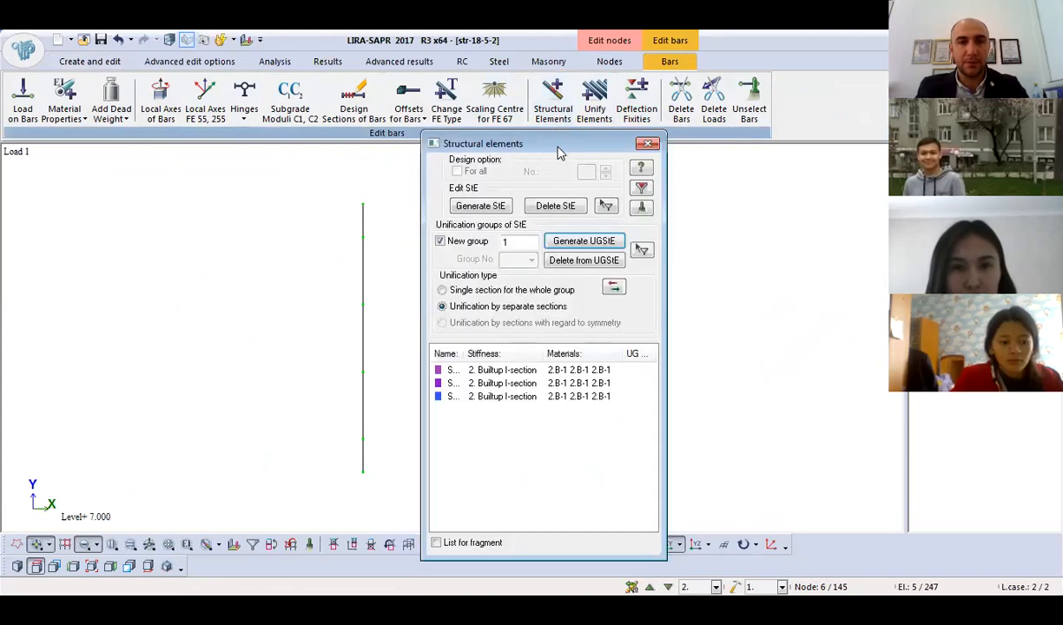
drag(560, 146, 743, 155)
click(664, 208)
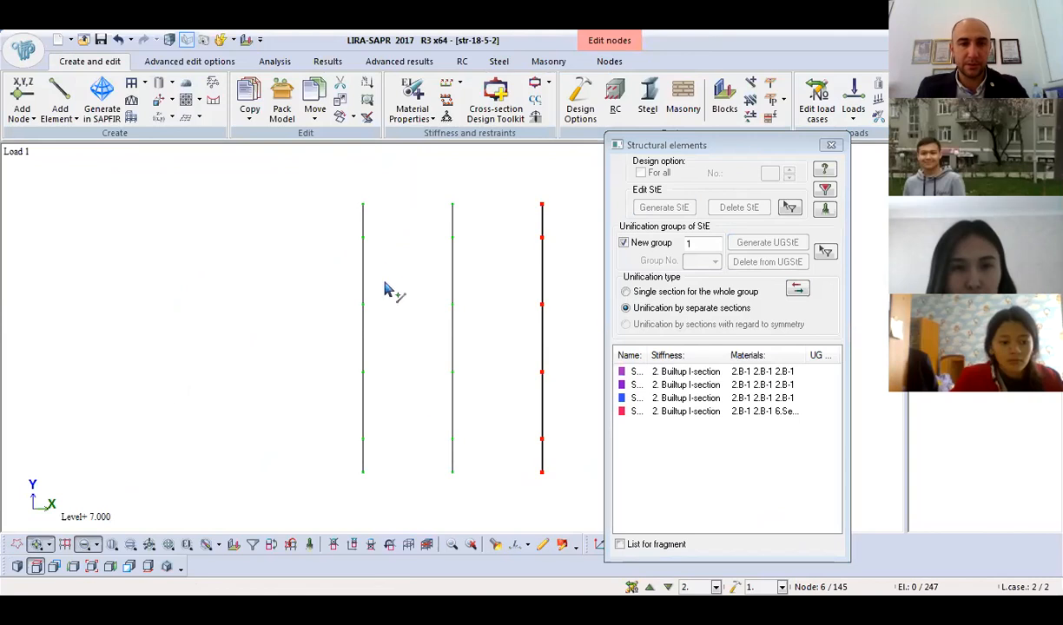
Generate separate structural elements for the middle beam and the beam nearest the origin along X.
click(309, 545)
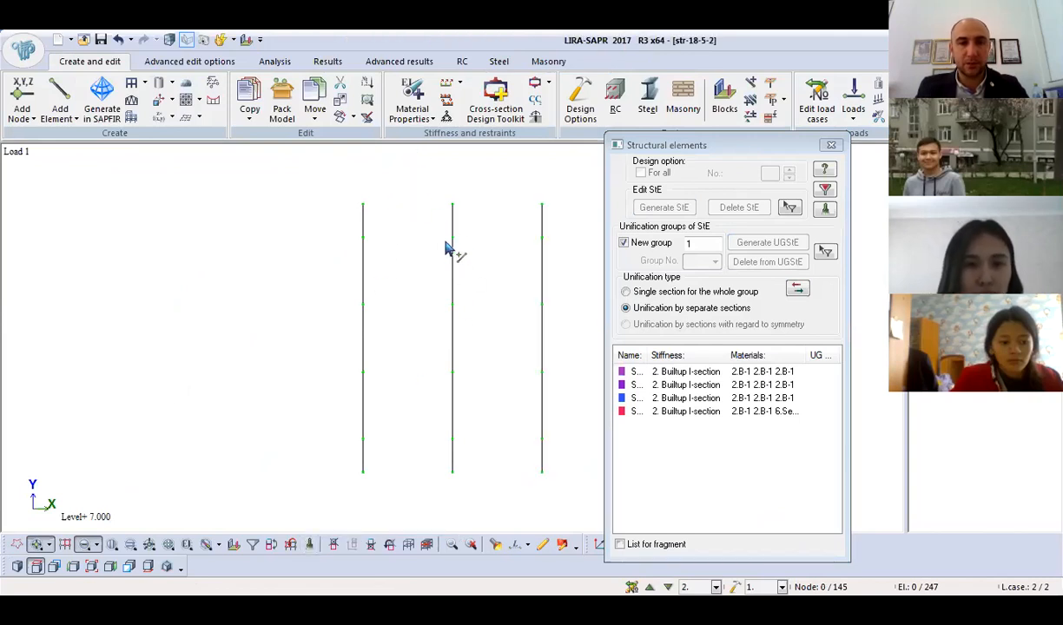
drag(418, 193, 475, 499)
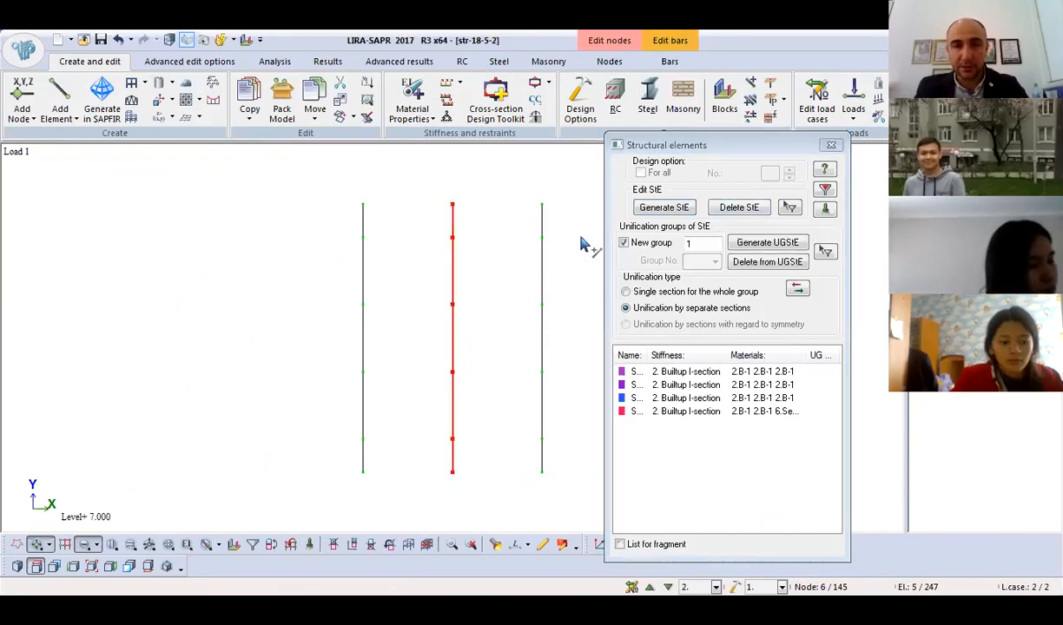
click(649, 207)
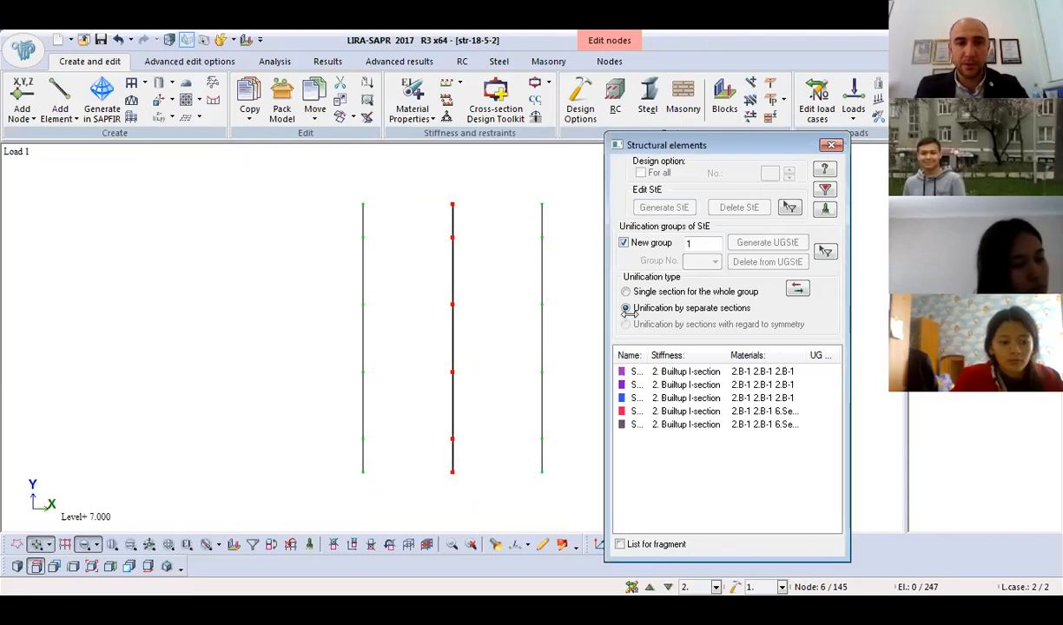
click(308, 544)
drag(323, 200, 396, 486)
click(660, 208)
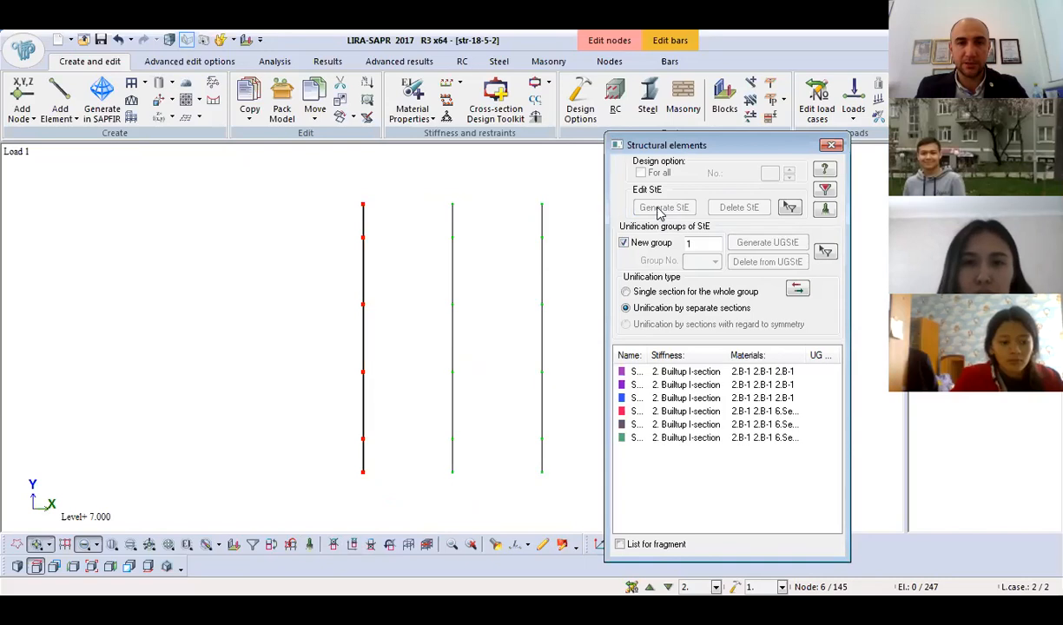
click(831, 146)
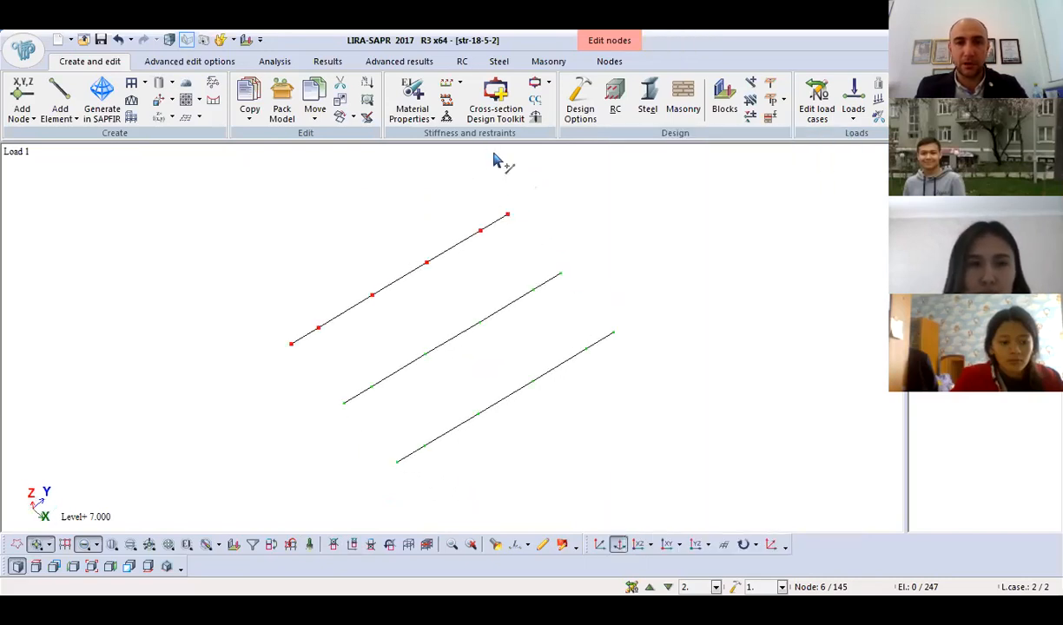
Try to create deflection fixities in Y1 and Z1 at the structural element ends of the front beam.
click(635, 546)
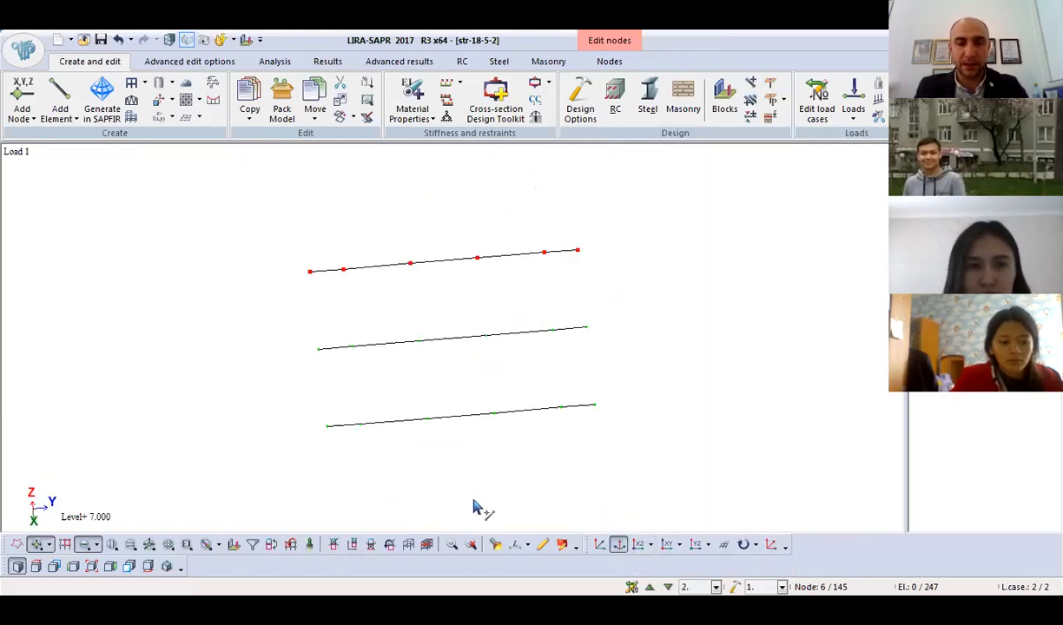
drag(497, 469, 448, 469)
ctrl+drag(539, 465, 524, 474)
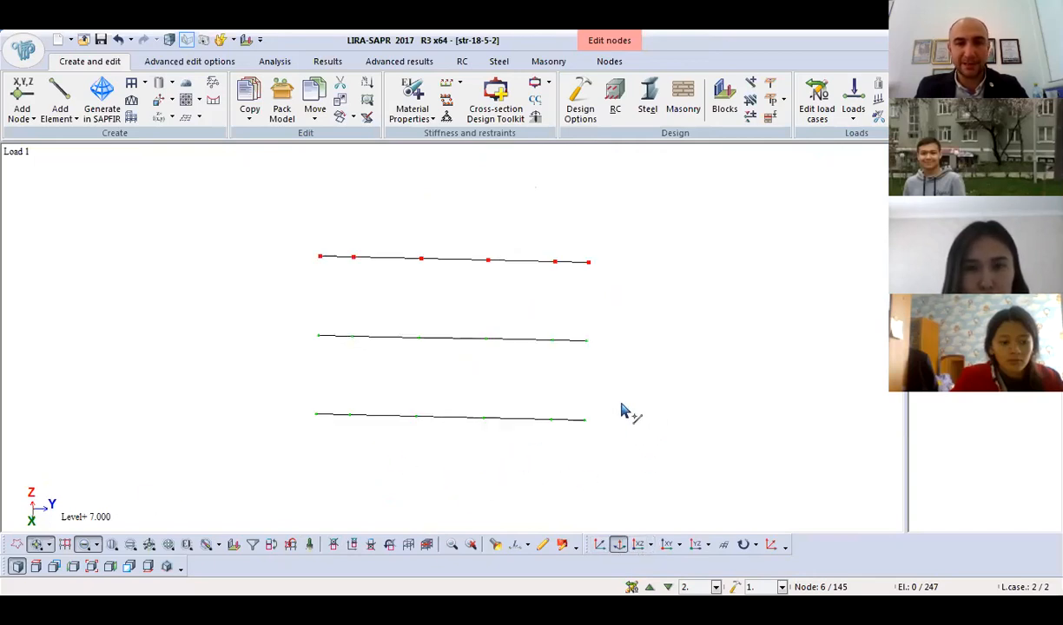
drag(633, 385, 208, 465)
click(669, 62)
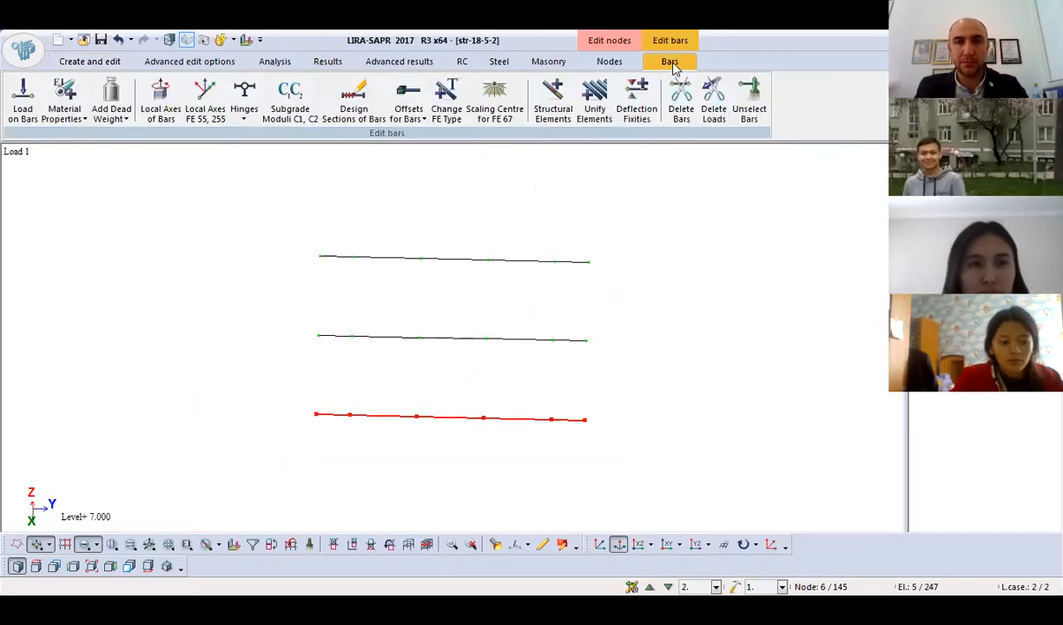
click(652, 96)
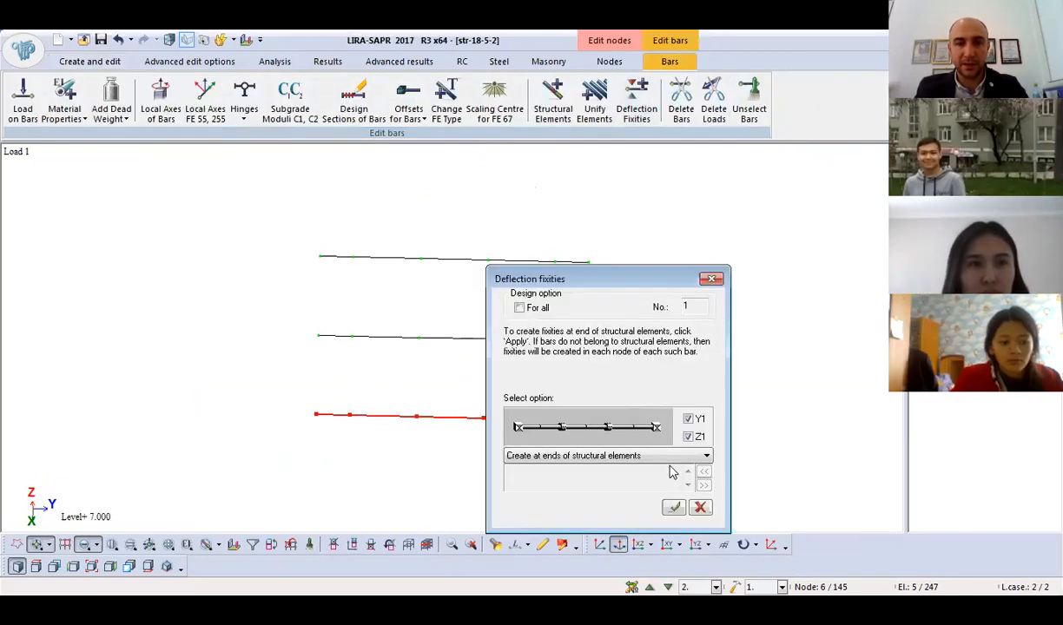
click(642, 455)
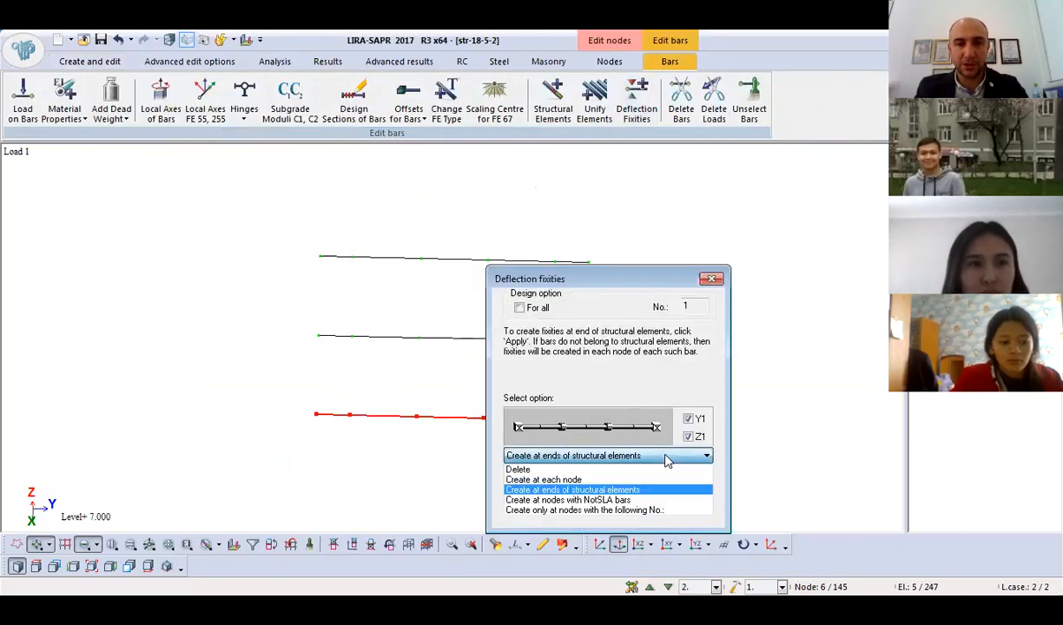
click(581, 492)
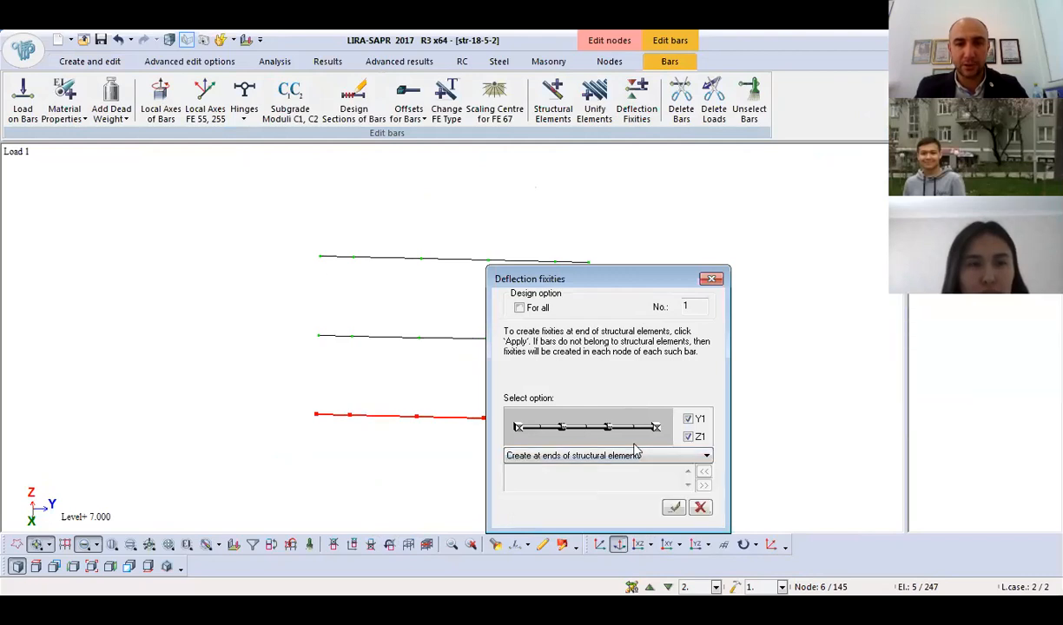
click(673, 509)
click(752, 443)
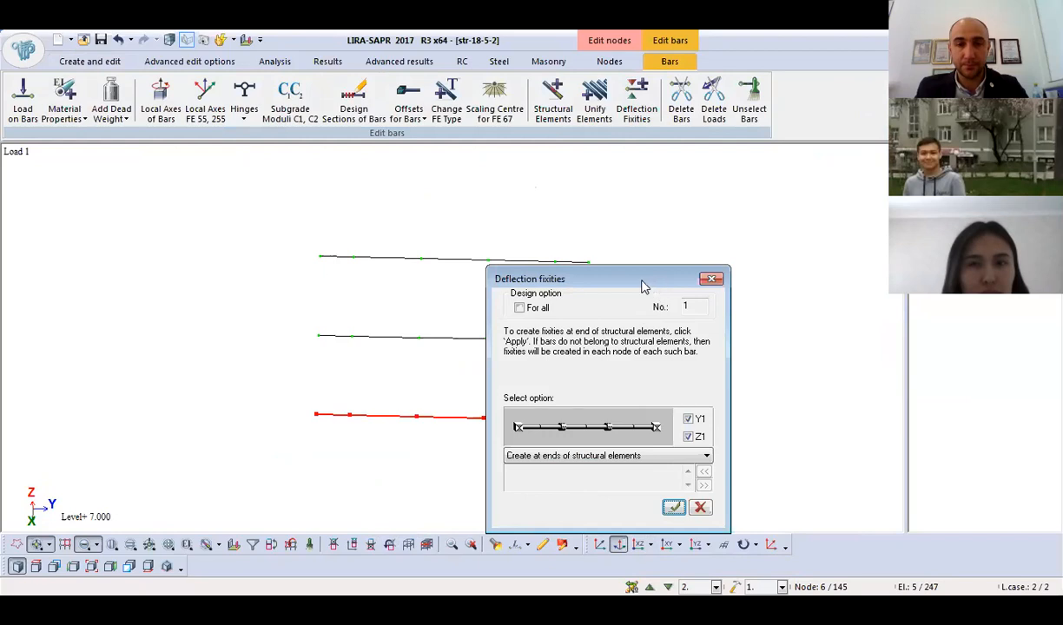
Retry applying the end deflection fixities to the selected front beam and close the Deflection fixities dialog.
drag(556, 271, 280, 139)
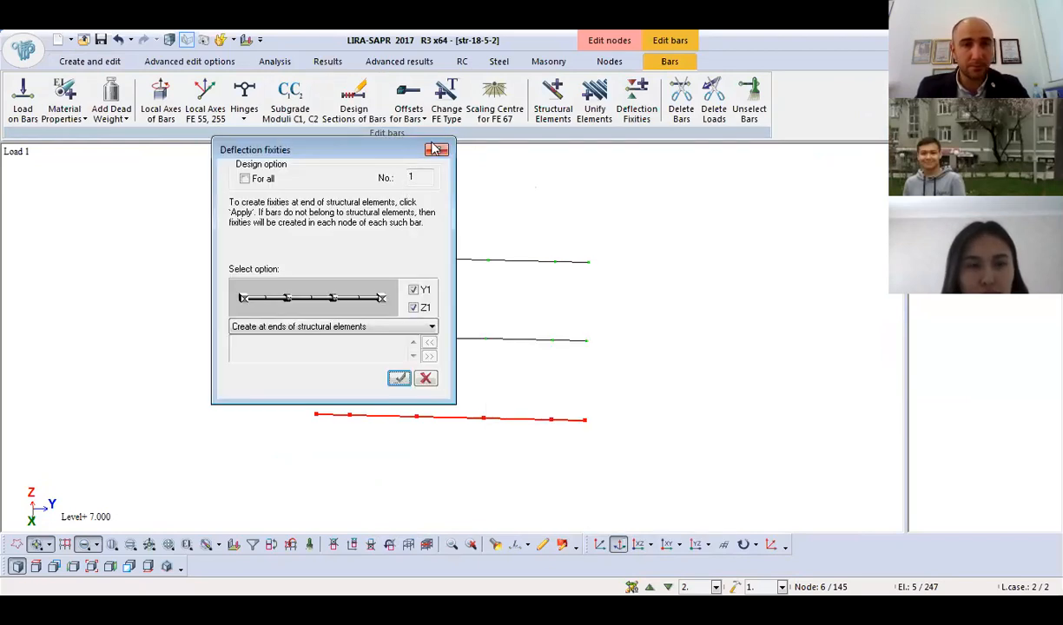
click(399, 378)
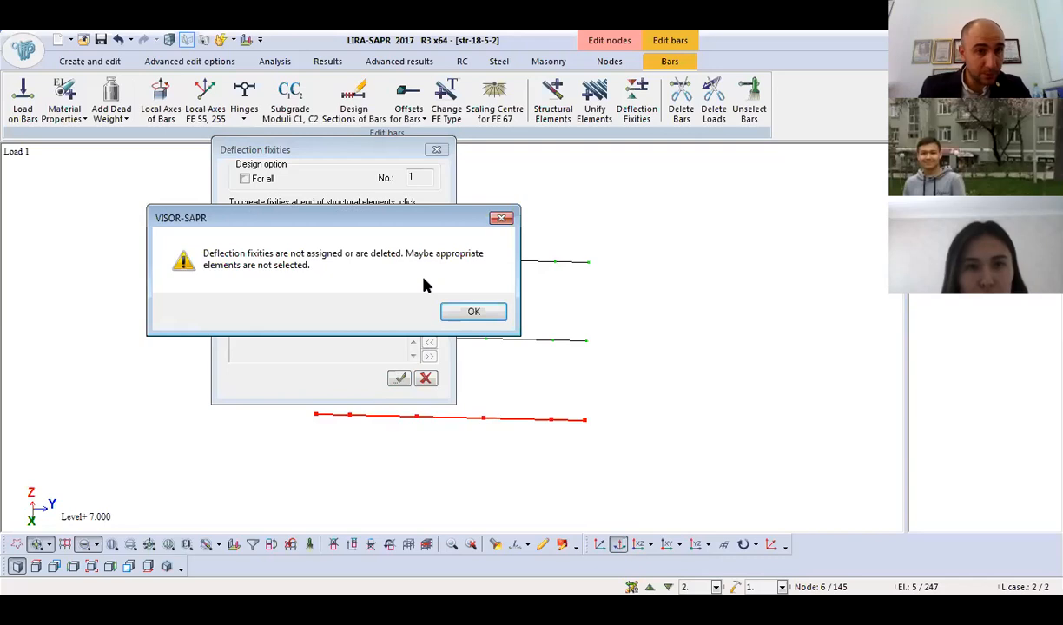
click(506, 219)
click(440, 151)
right_click(278, 198)
click(217, 227)
middle_drag(443, 432, 460, 482)
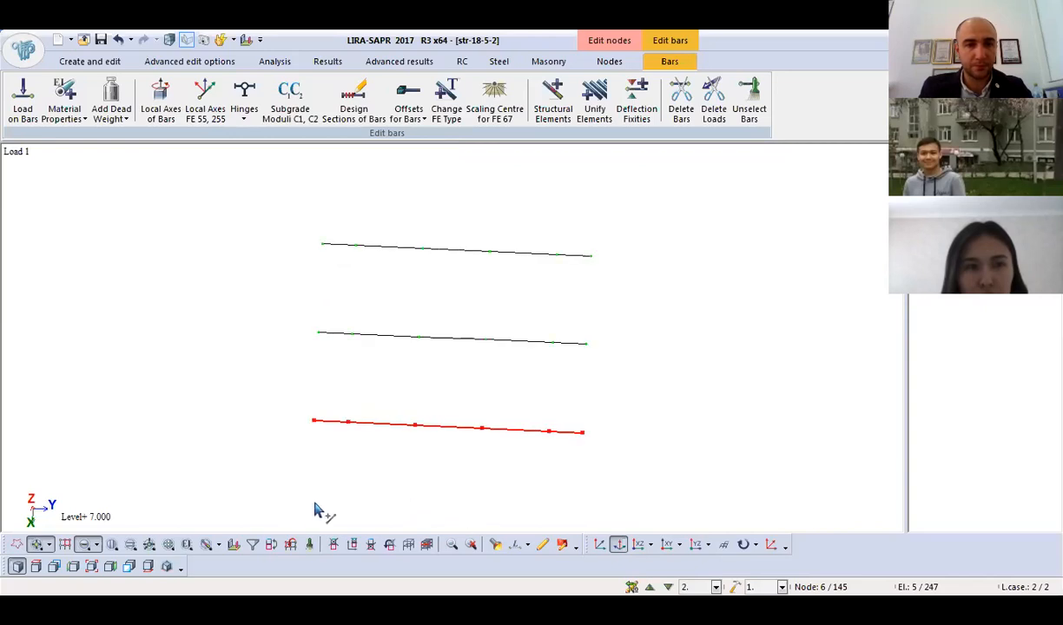
Reselect all three beams and pick the 2. Builtup I-section (B-1) stiffness for assignment.
click(310, 547)
mouse_move(648, 204)
mouse_down()
mouse_move(600, 261)
mouse_move(277, 448)
mouse_up()
click(410, 92)
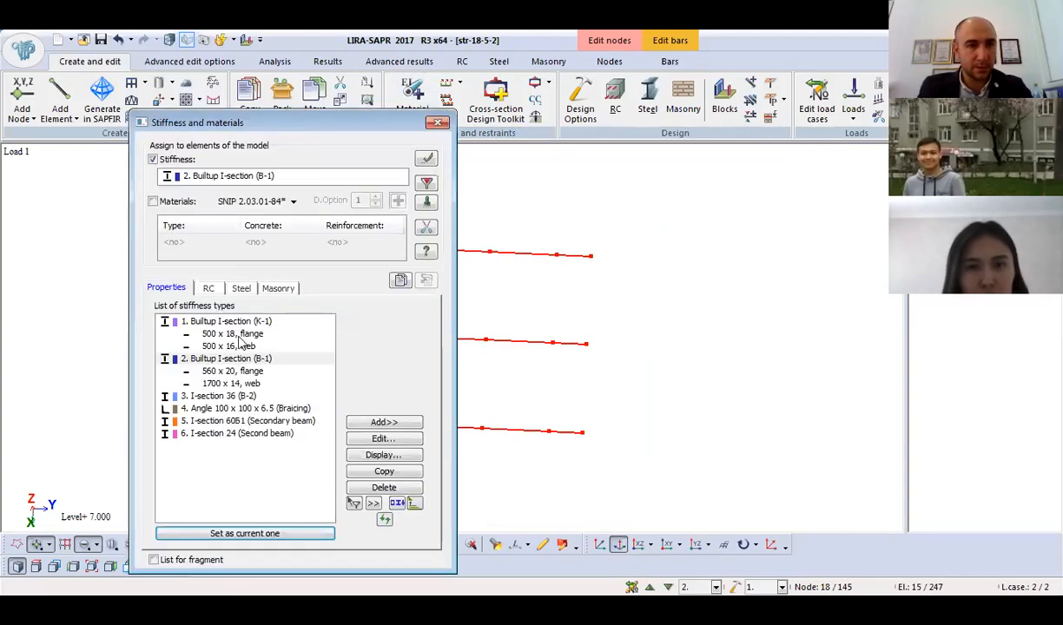
click(248, 361)
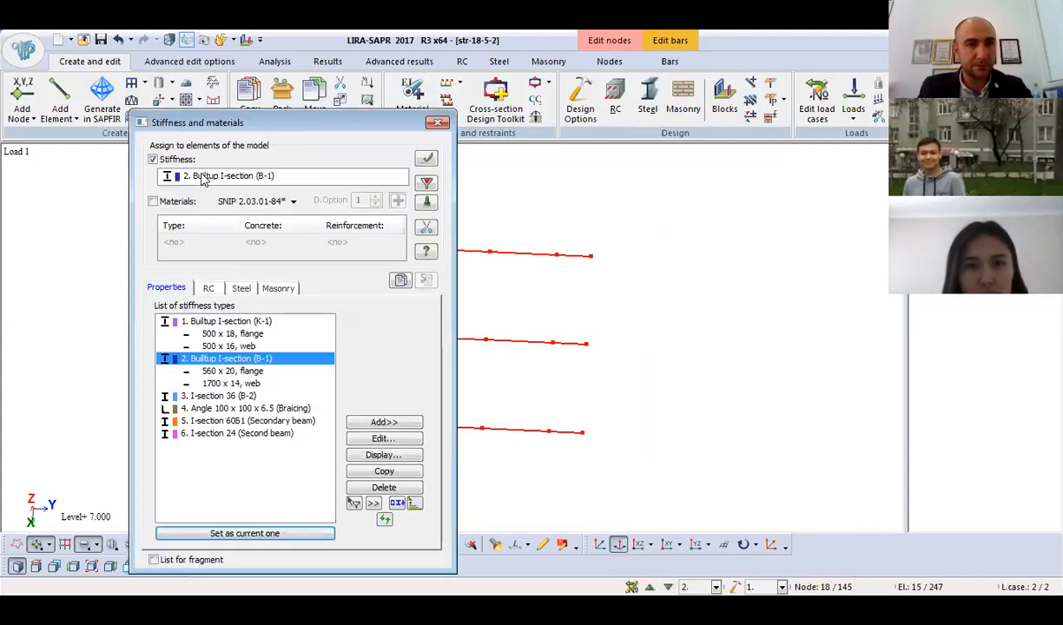
Assign the steel material, additional parameters and selection limitations 2. B-1 together with the stiffness to the three selected beams.
click(241, 289)
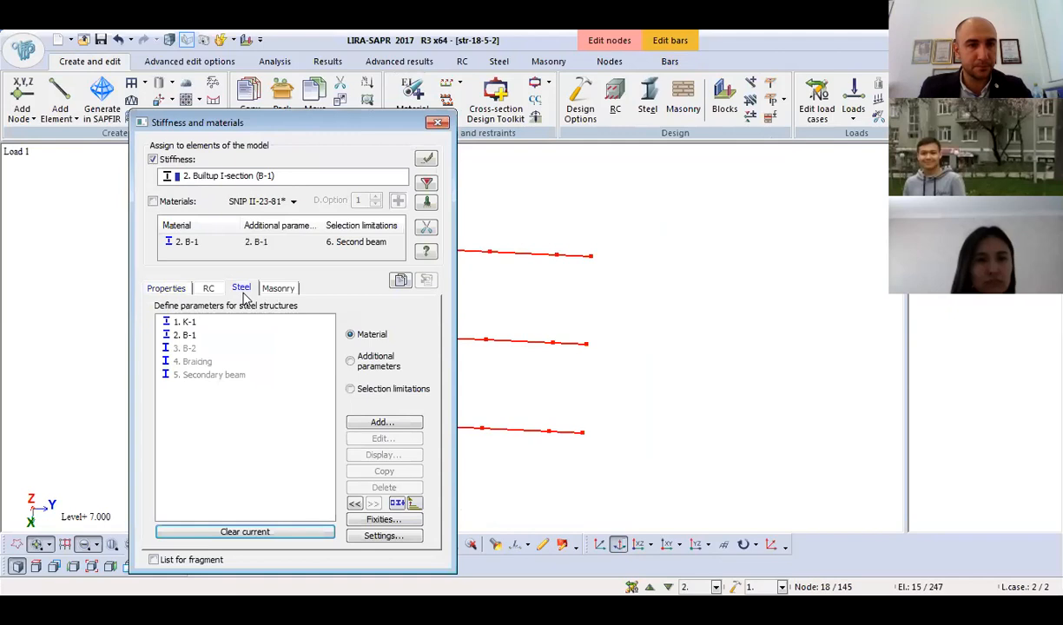
click(189, 337)
click(373, 361)
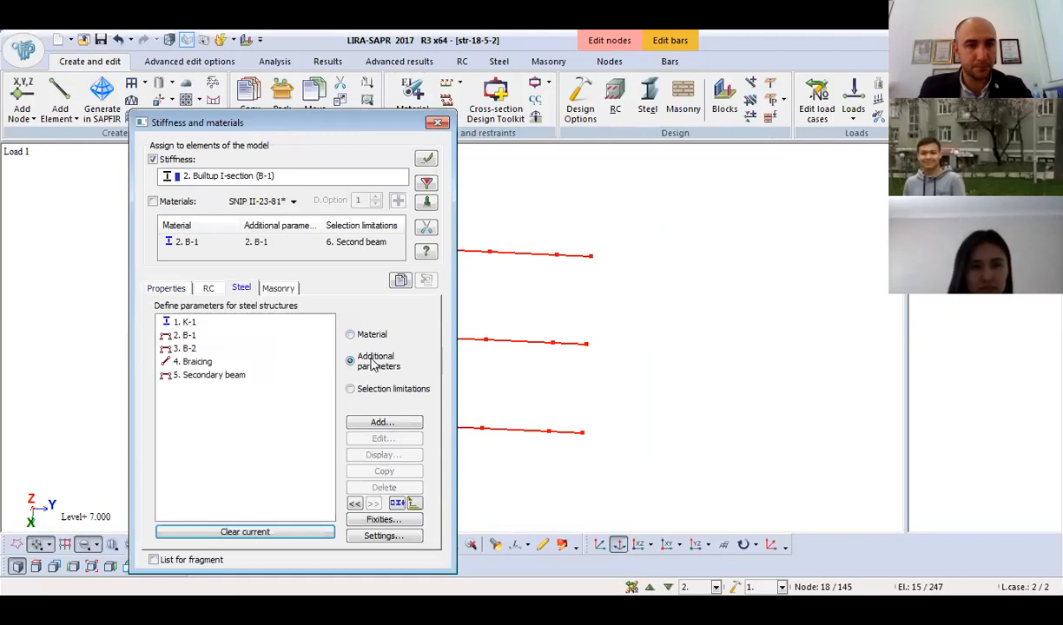
click(195, 337)
click(351, 390)
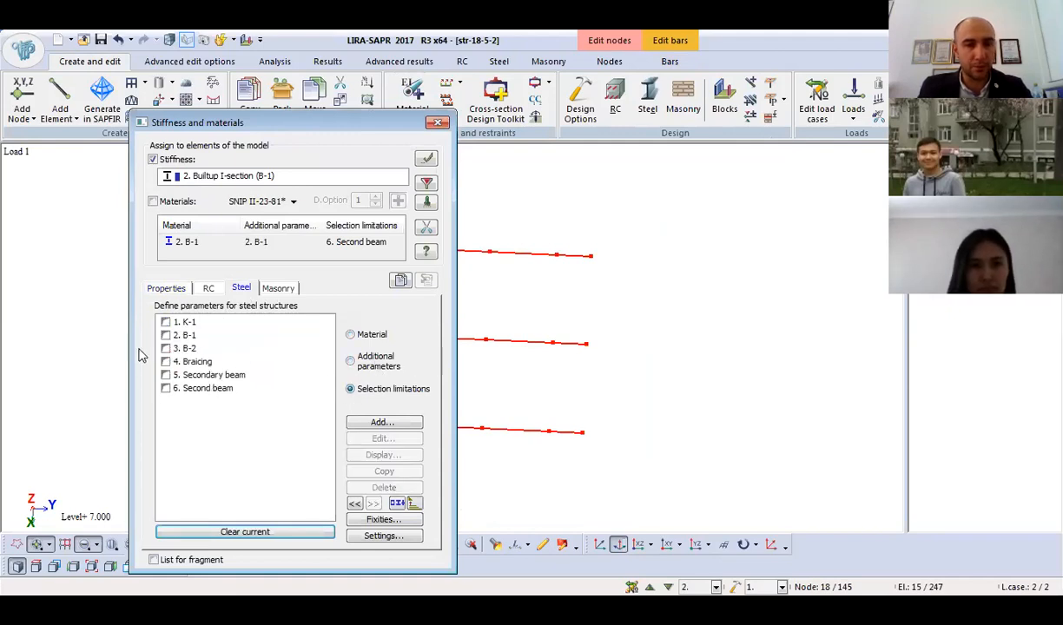
click(189, 337)
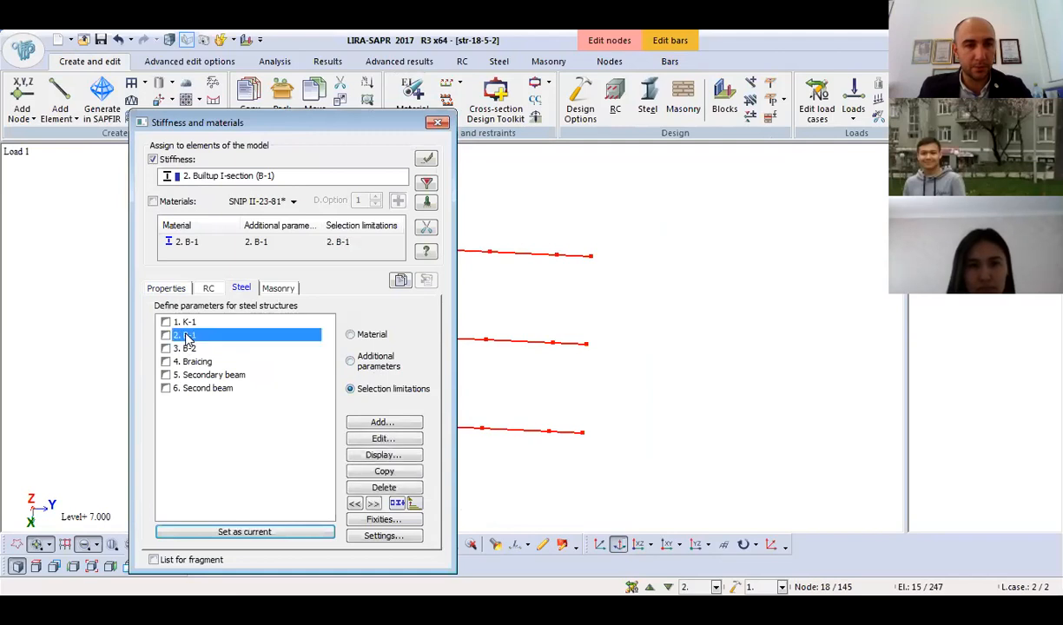
click(153, 202)
click(427, 159)
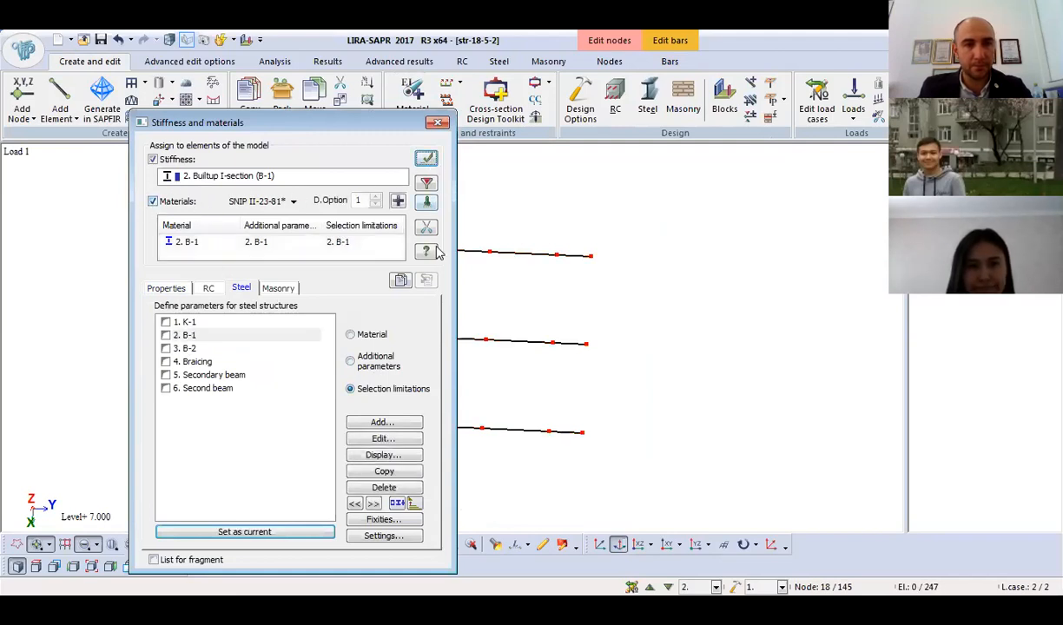
Close the Stiffness and materials dialog, select only the front beam and open the Deflection fixities settings for it.
click(443, 125)
middle_drag(427, 439, 334, 486)
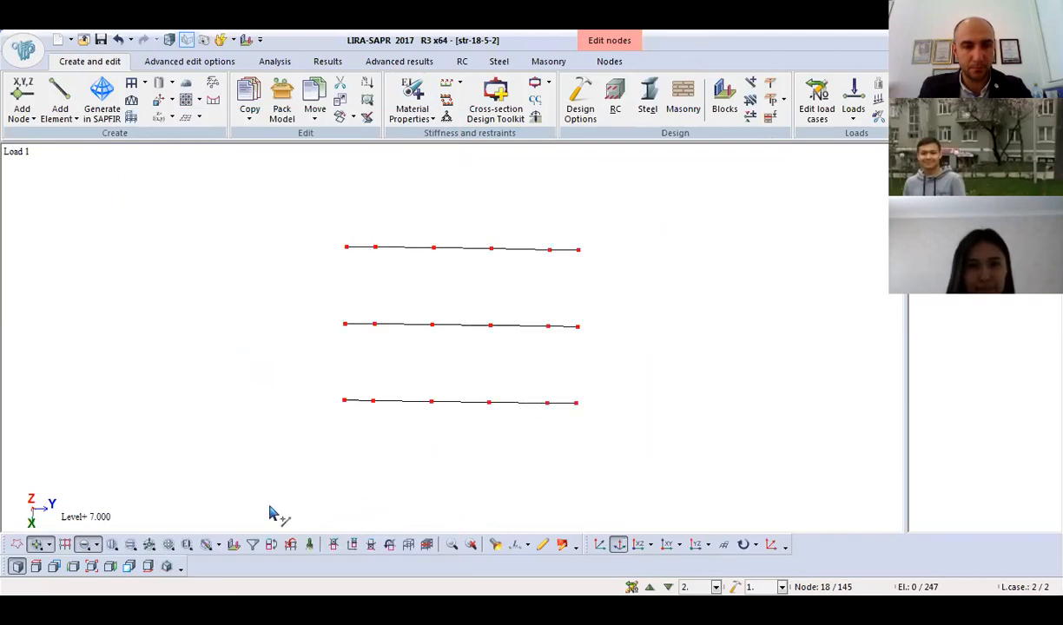
click(269, 545)
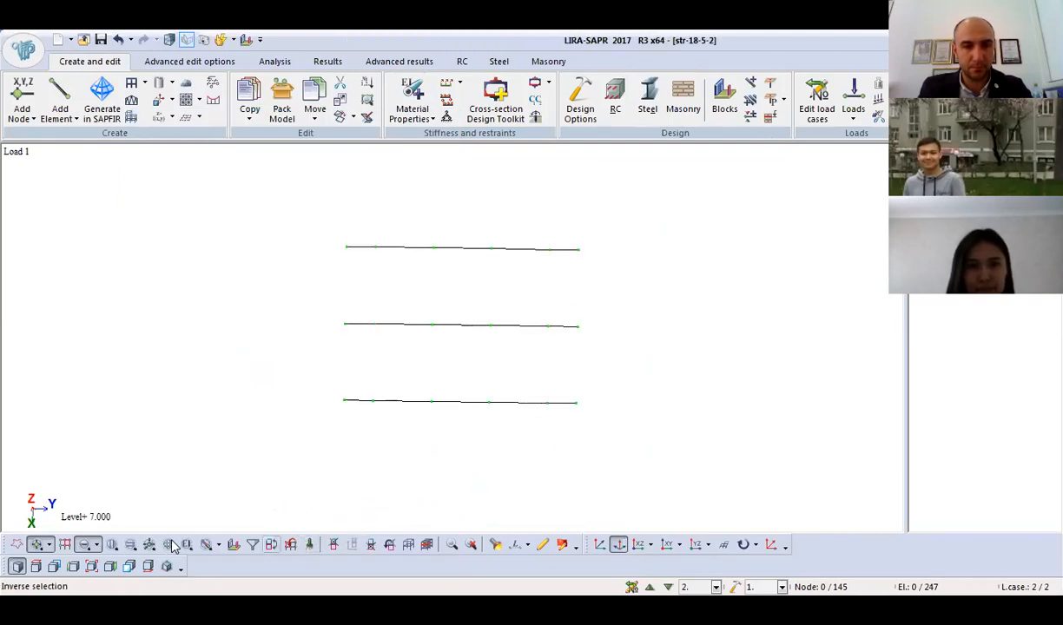
drag(656, 344, 286, 447)
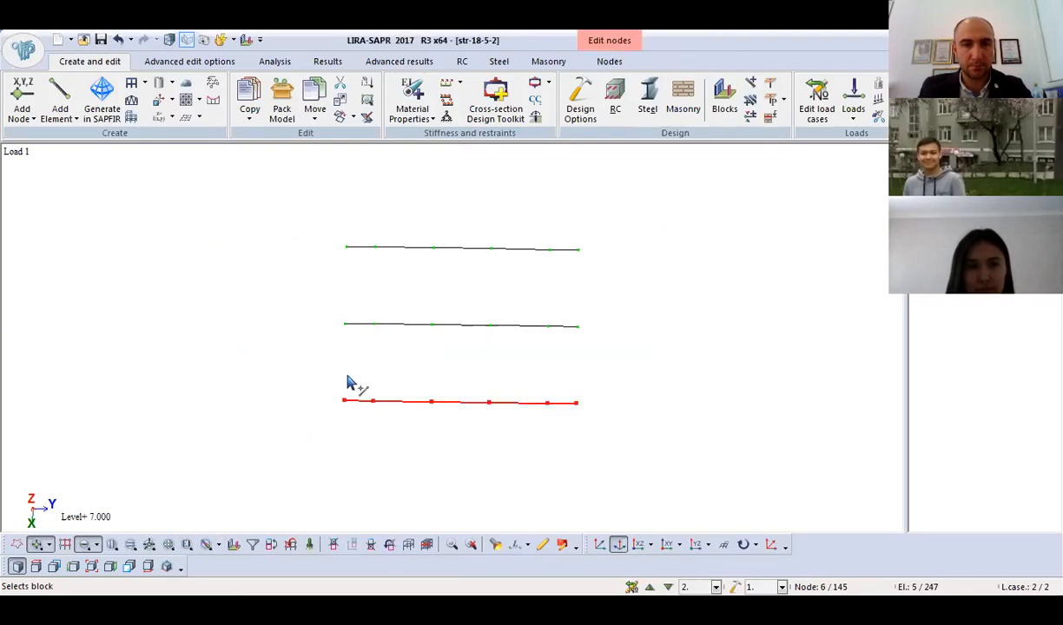
click(680, 66)
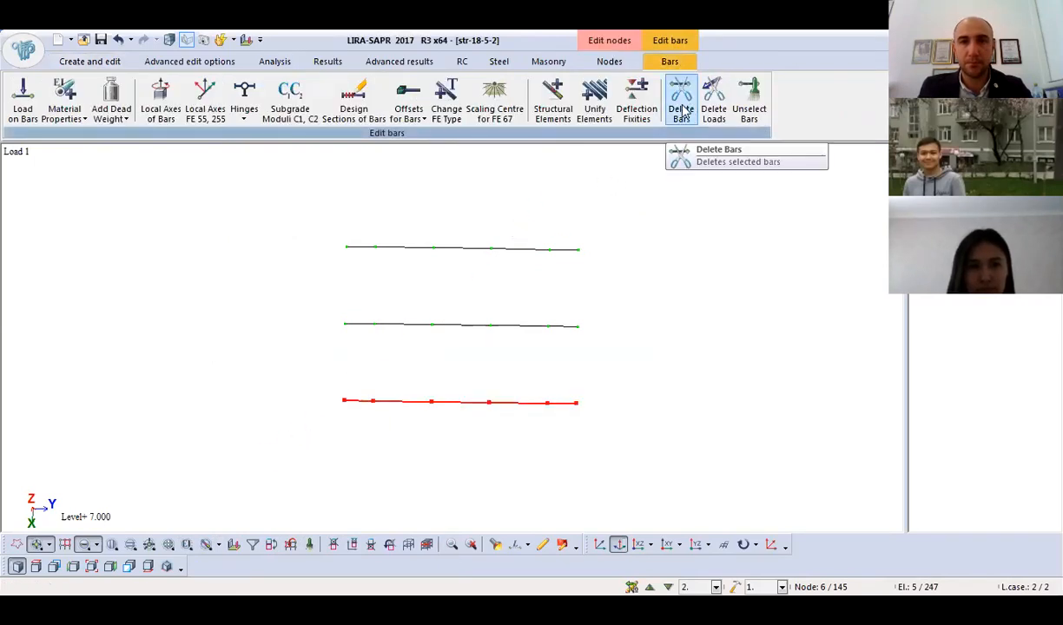
click(637, 100)
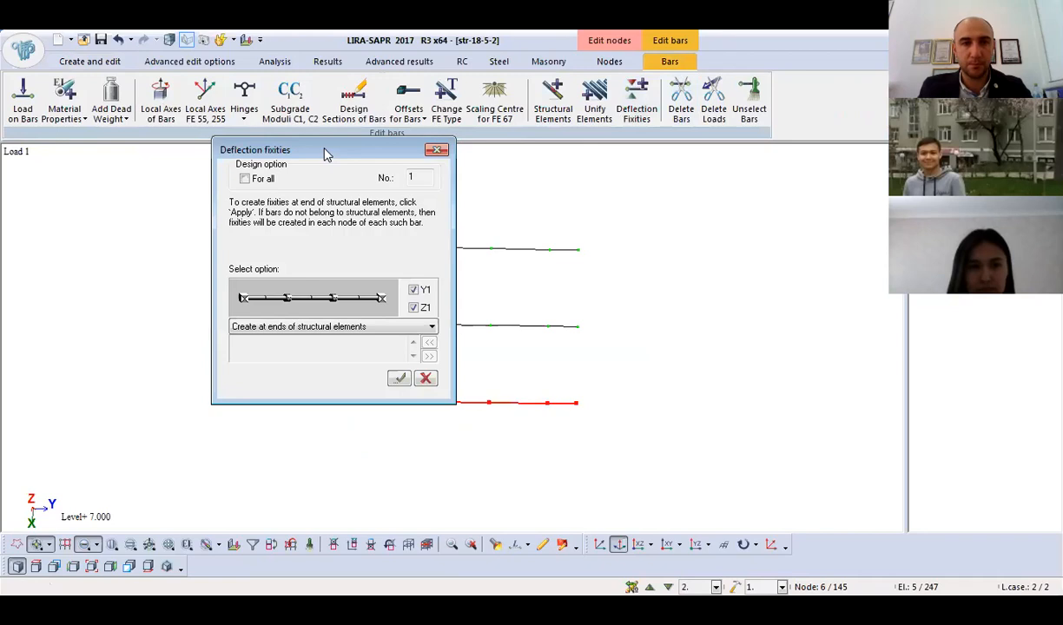
drag(327, 154, 639, 151)
Try to create deflection fixities in Y1 and Z1 at the structural element ends of the selected front beam.
click(704, 321)
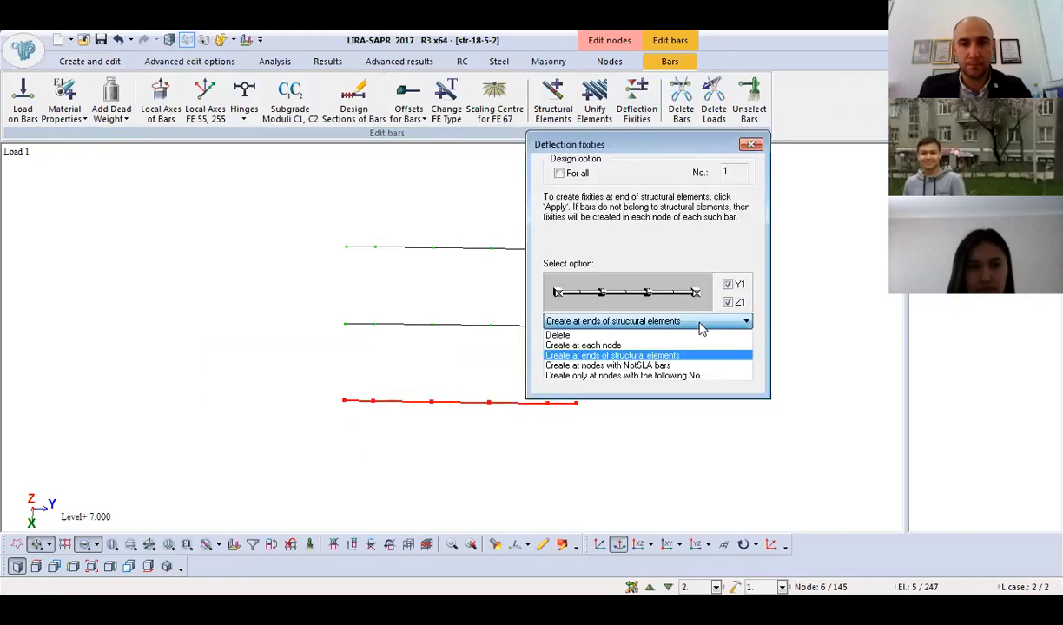
click(663, 356)
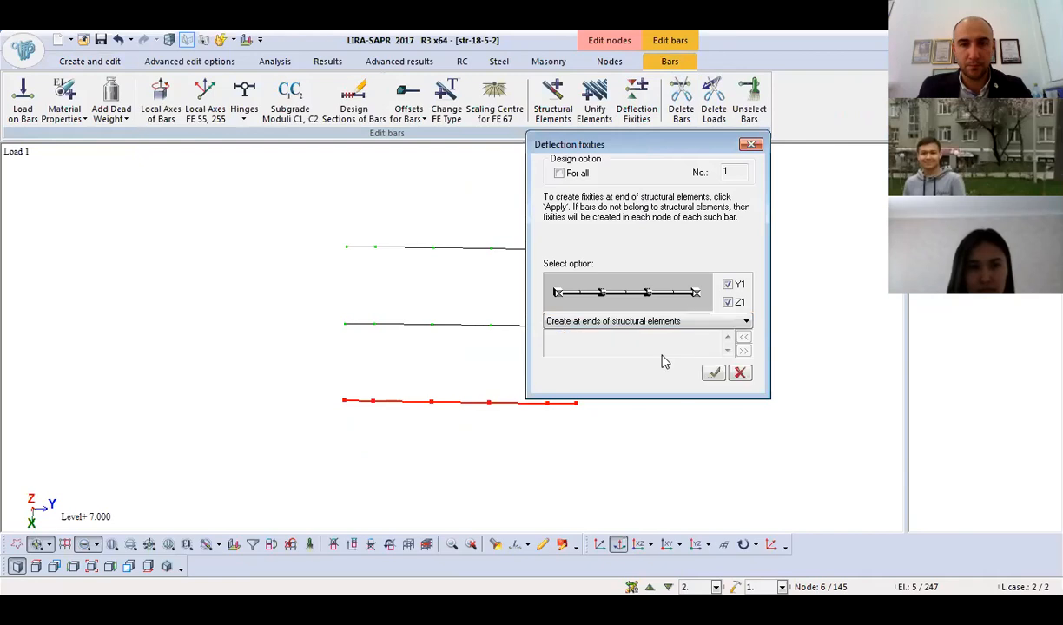
click(712, 373)
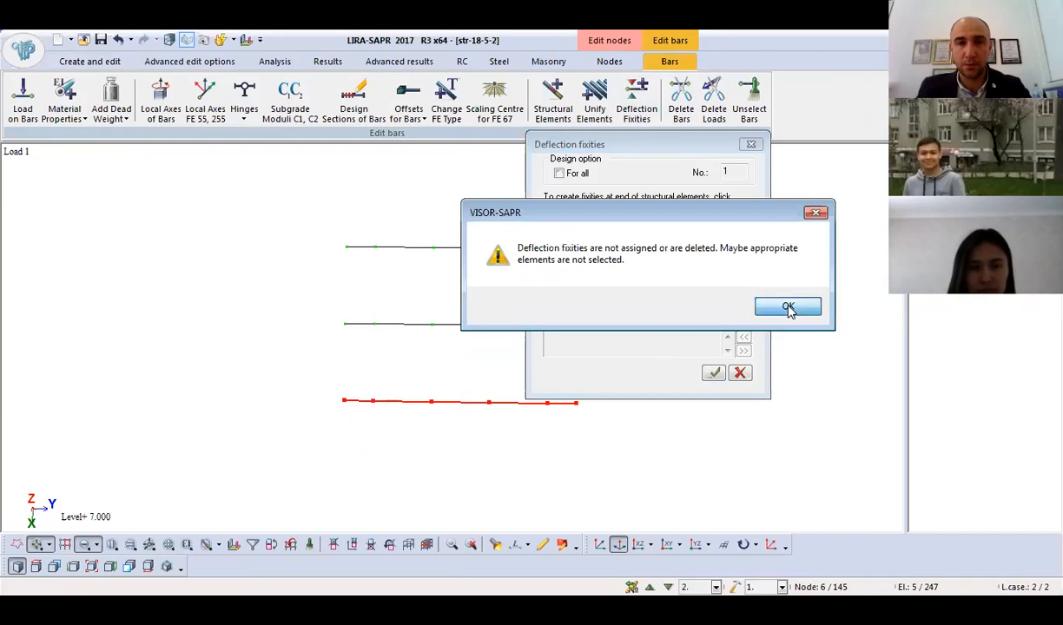
click(788, 308)
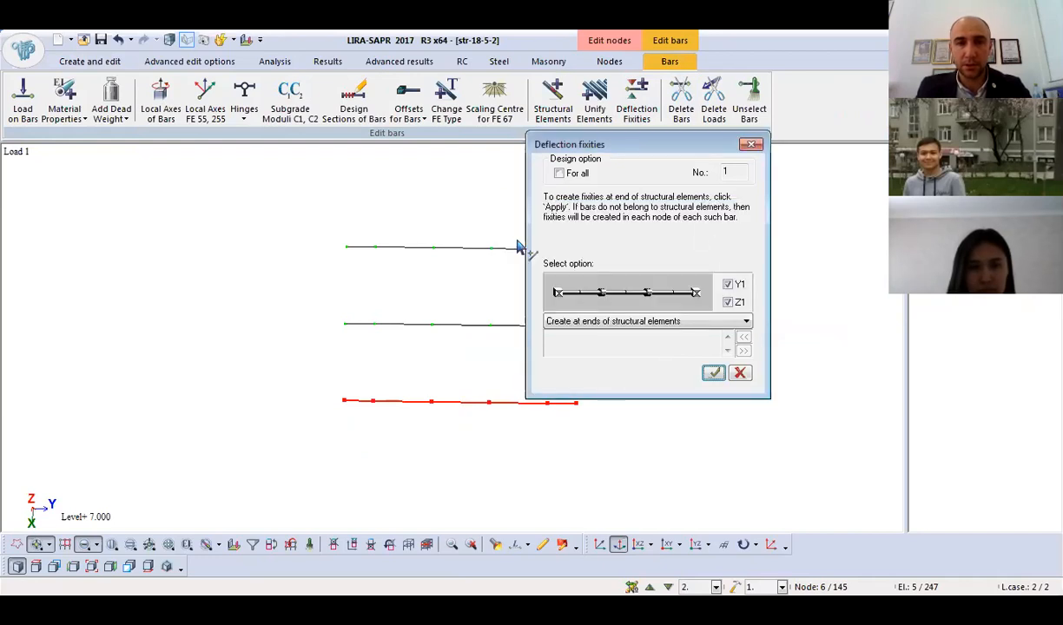
Delete the Y1 and Z1 deflection fixities from the selected front beam.
click(742, 323)
click(660, 335)
click(702, 325)
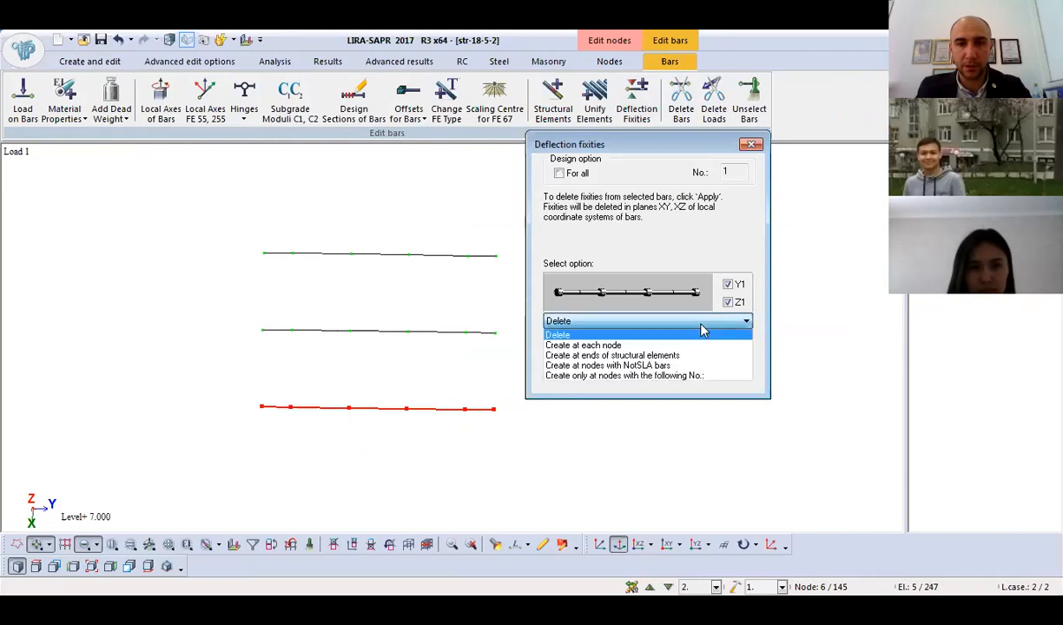
click(610, 325)
click(713, 372)
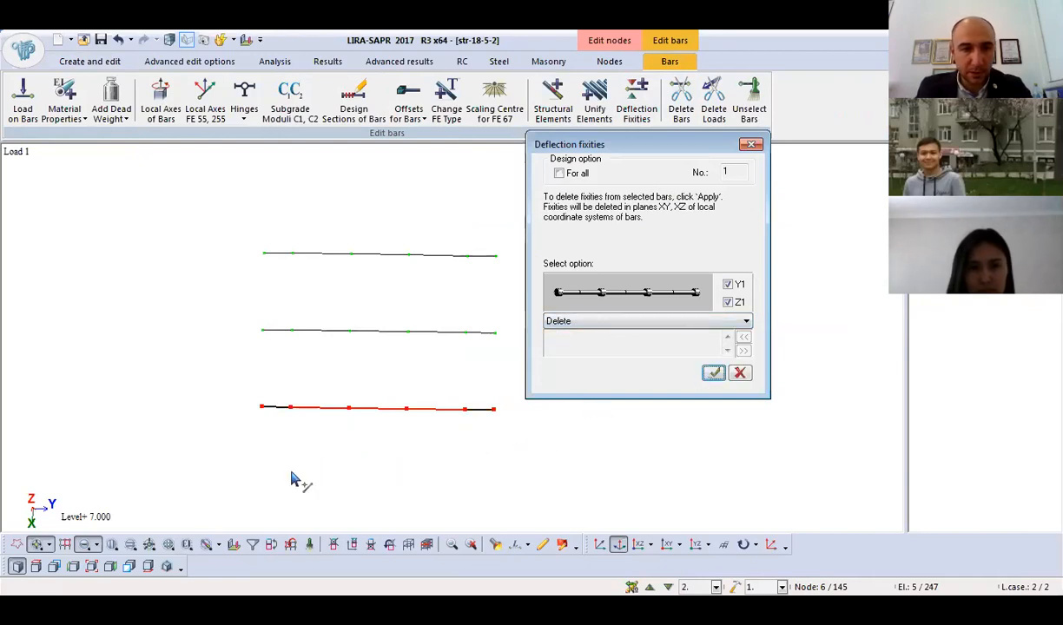
click(569, 409)
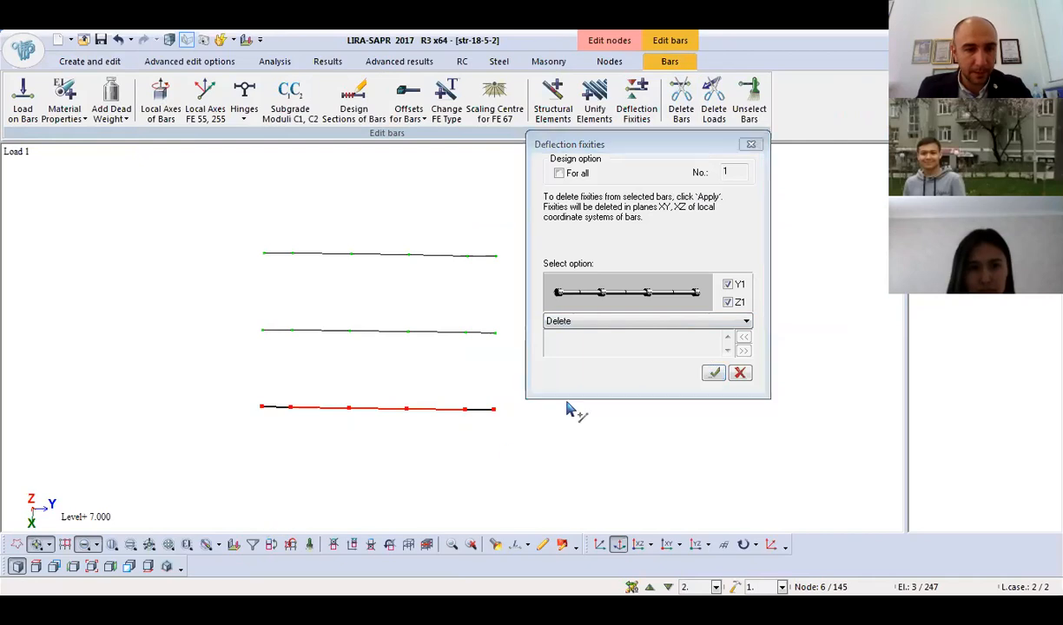
Reselect the whole front beam and create Y1 and Z1 deflection fixities at the ends of its structural elements.
click(310, 544)
drag(497, 377, 180, 463)
click(657, 321)
click(667, 356)
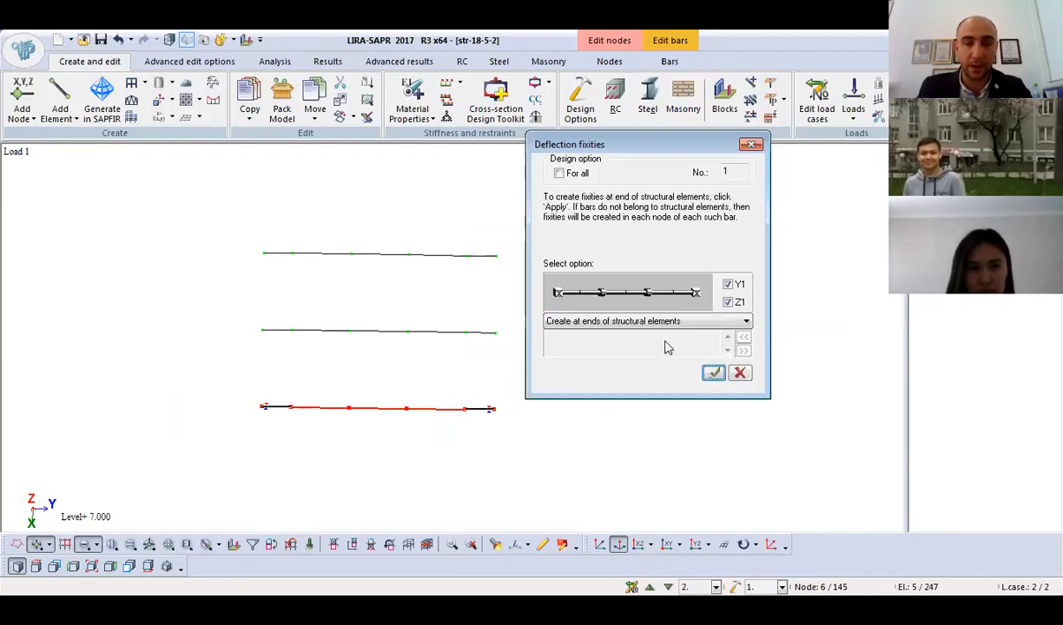
Select the middle and back beams instead of the front one and delete their Y1 and Z1 deflection fixities.
middle_drag(483, 293, 407, 307)
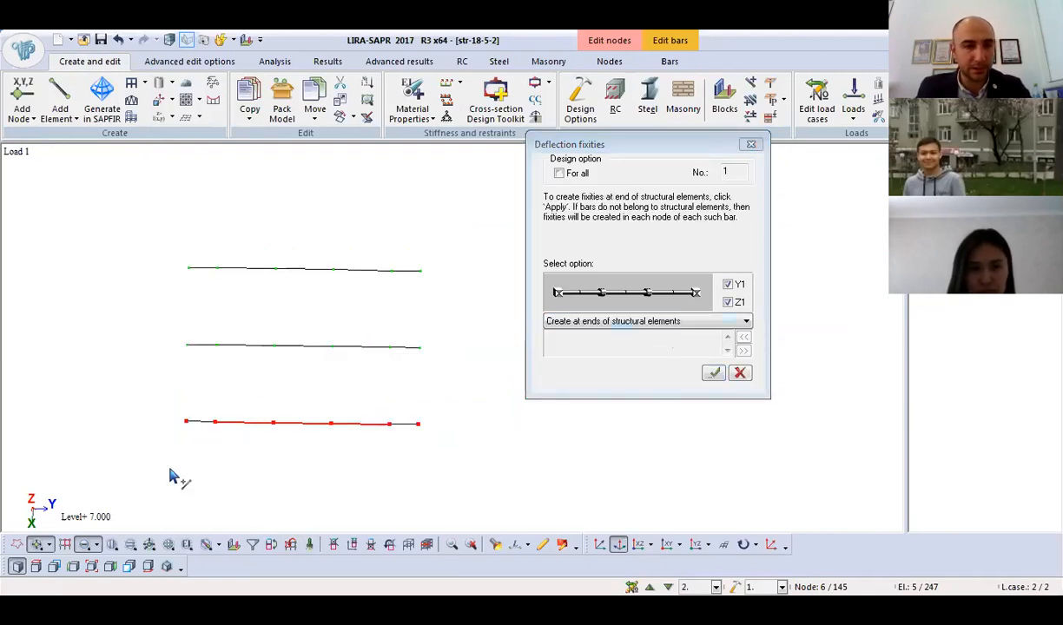
click(309, 546)
drag(452, 226, 123, 379)
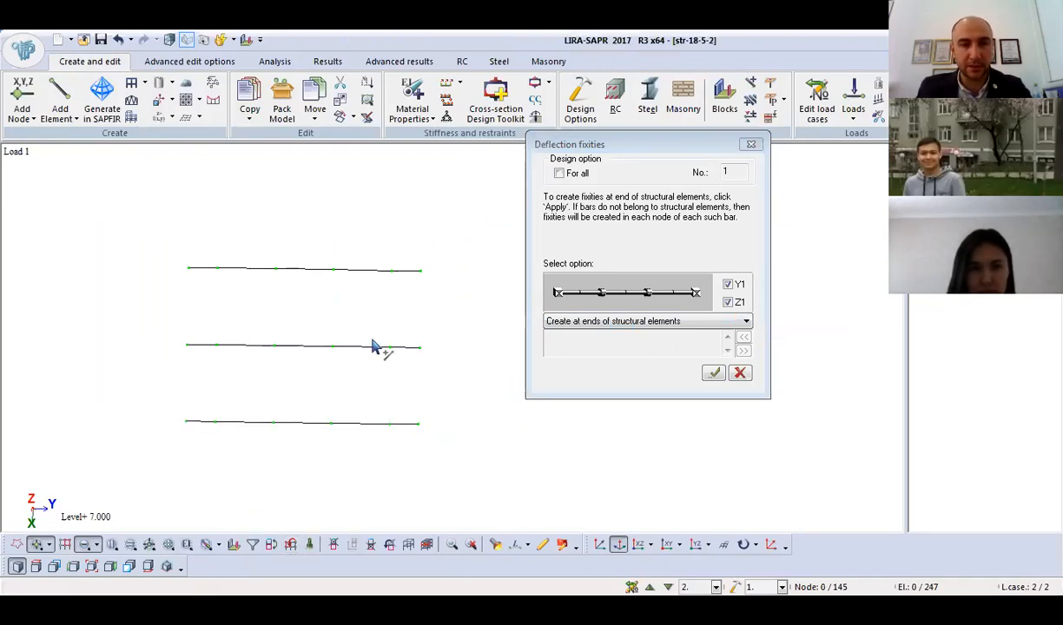
click(608, 321)
click(613, 332)
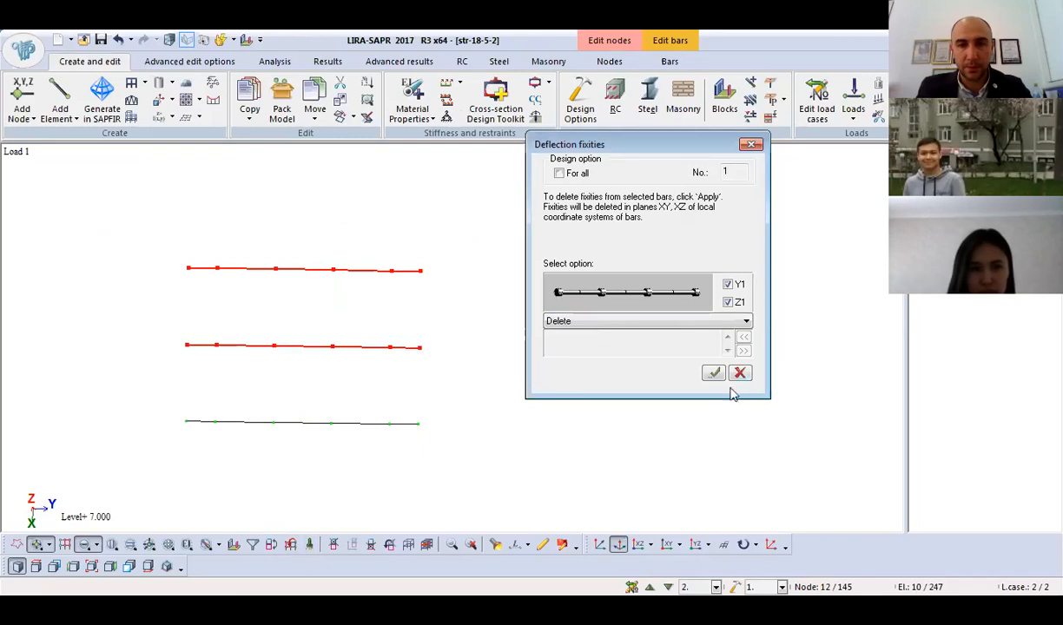
click(716, 378)
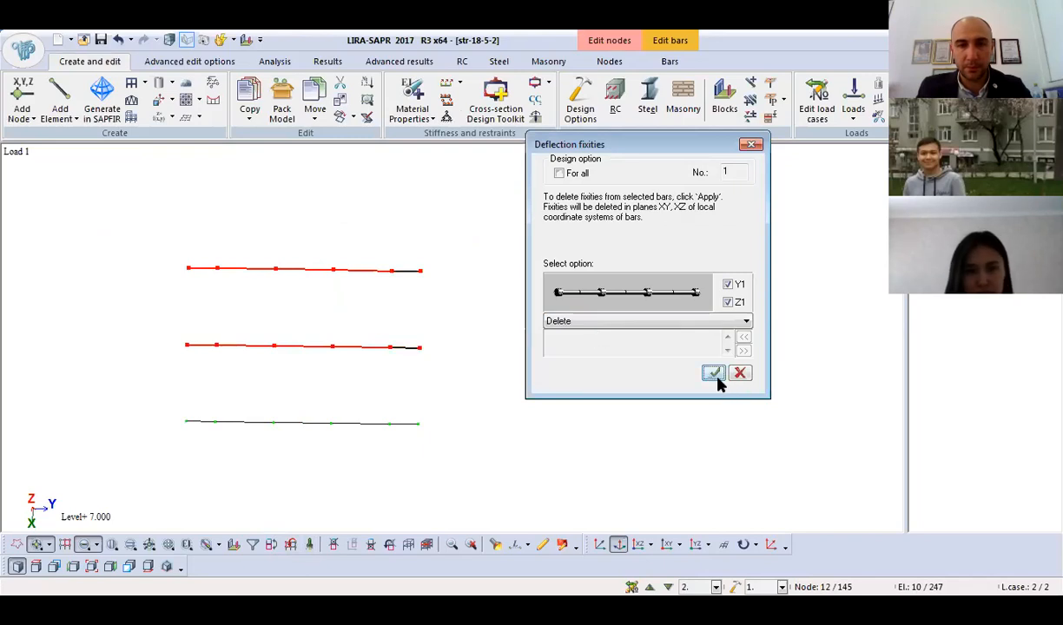
Reselect the middle and back beams and create Y1 and Z1 deflection fixities at the ends of their structural elements.
click(327, 545)
drag(475, 211, 118, 403)
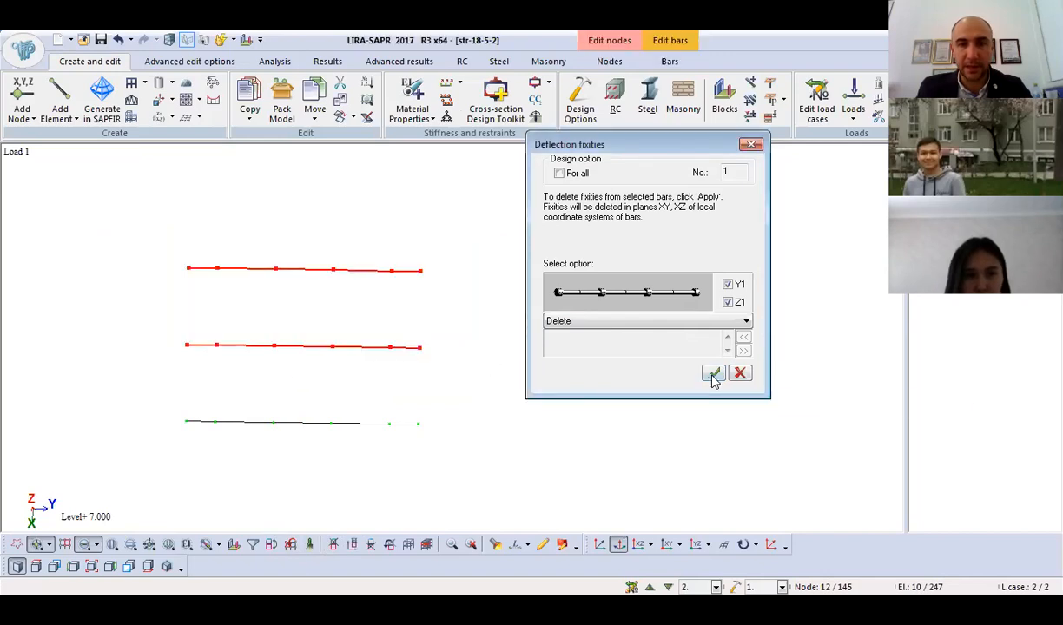
click(679, 321)
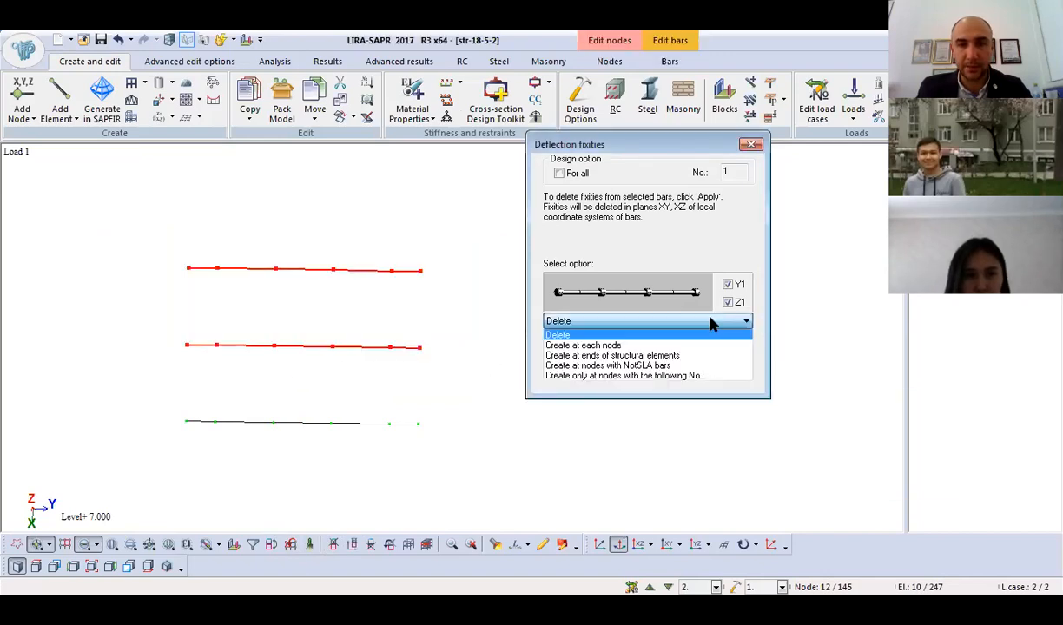
click(630, 360)
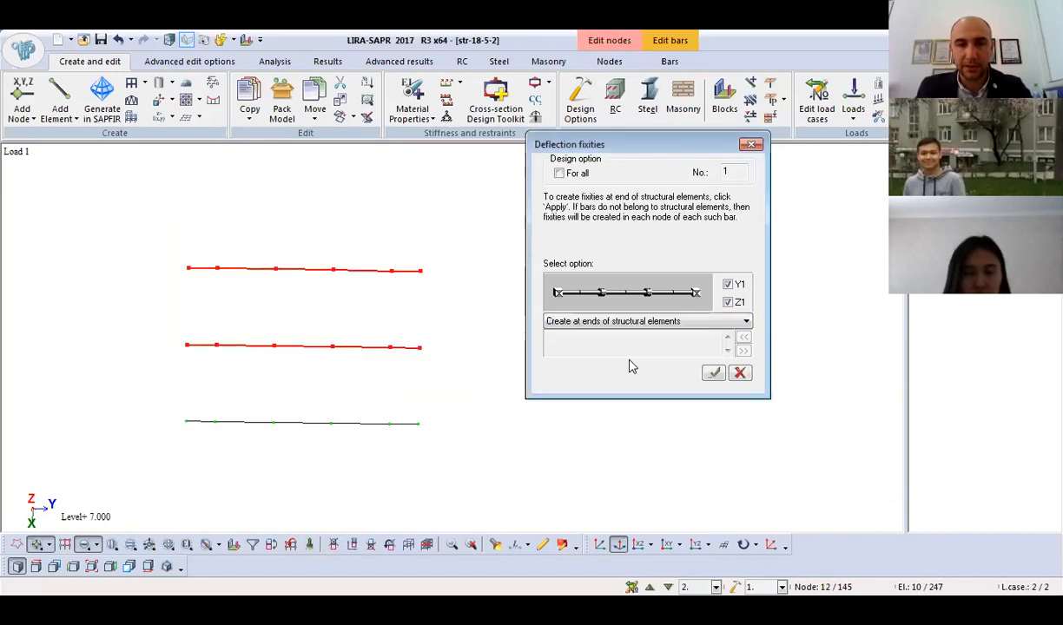
click(716, 374)
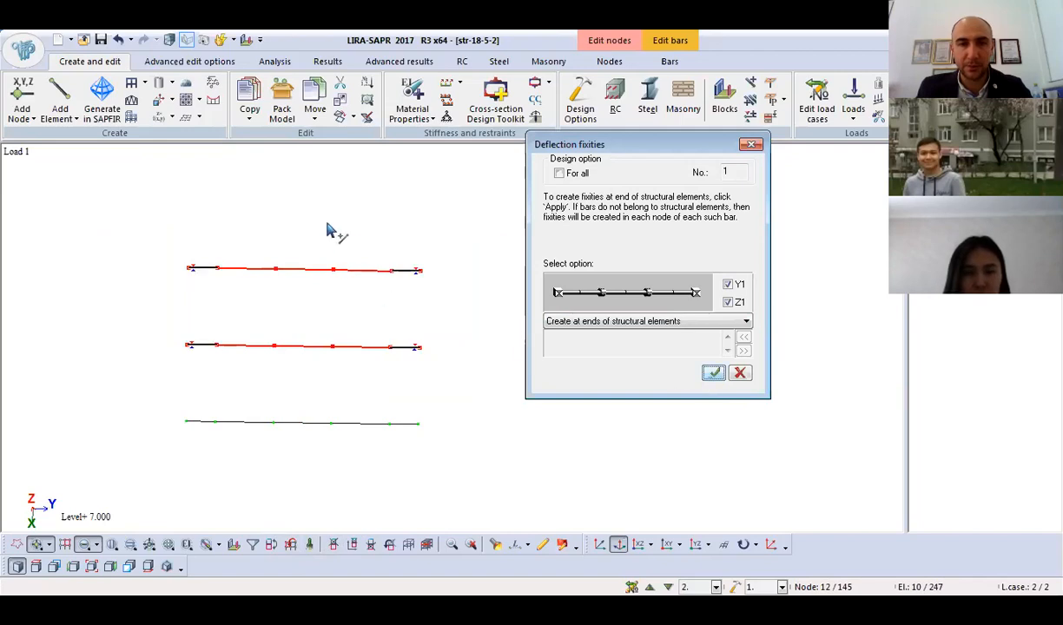
Restore the full model from the beam fragment and display it in dimetric projection.
right_click(133, 209)
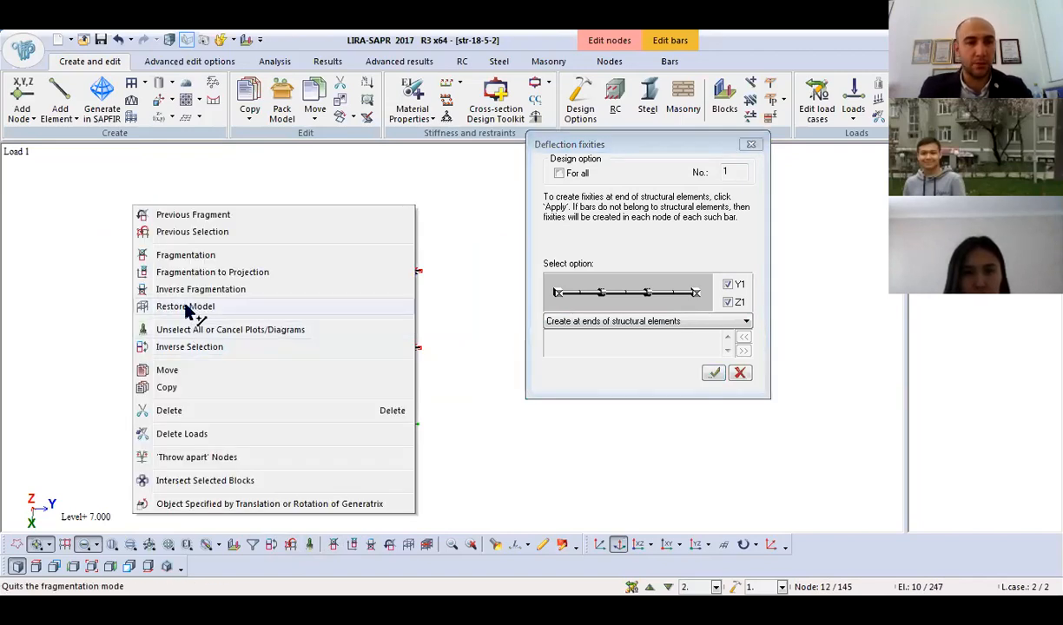
click(190, 307)
scroll(365, 380, down, 2)
middle_drag(365, 380, 521, 395)
mouse_move(387, 382)
middle_down()
mouse_move(230, 254)
mouse_move(379, 372)
middle_up()
scroll(388, 391, up, 3)
middle_drag(396, 423, 412, 405)
click(599, 545)
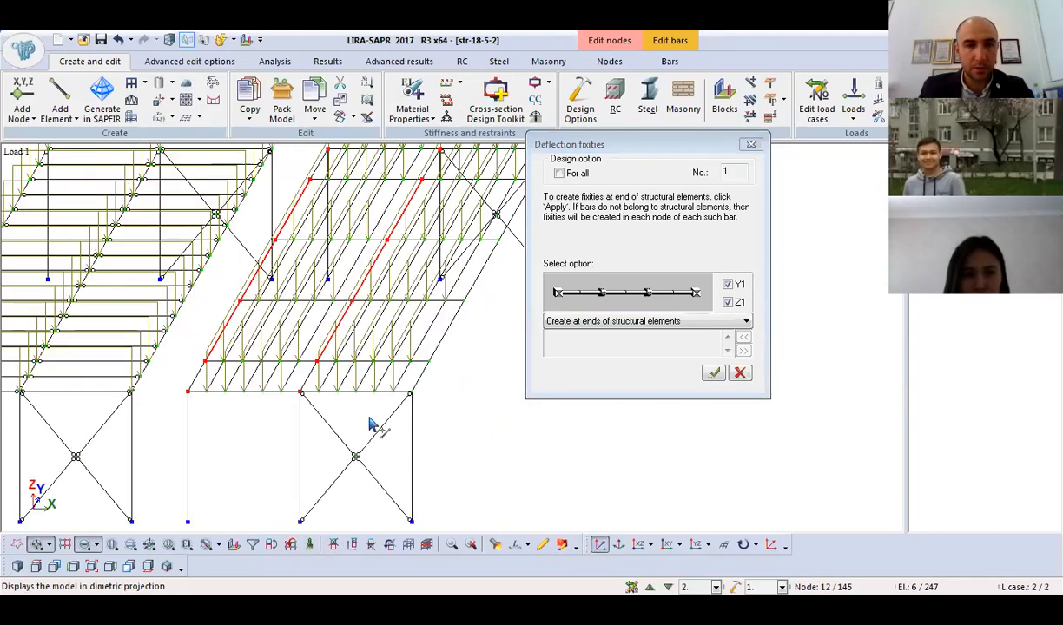
scroll(443, 356, up, 1)
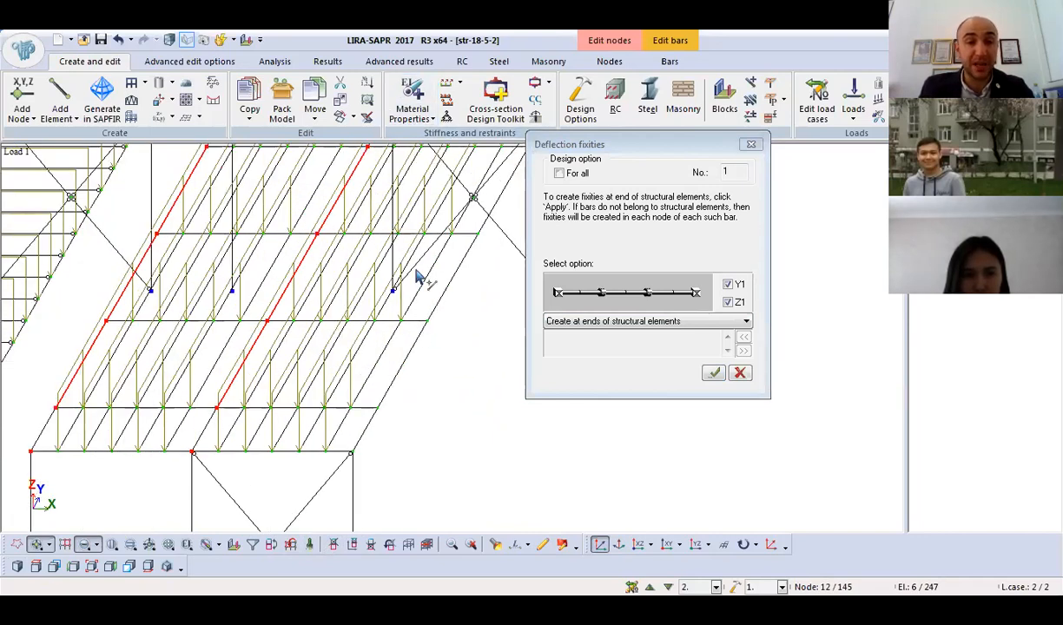
Select all bars with stiffness 5. I-section 60Б1 (Secondary beam) and isolate the selection as a fragment.
click(412, 94)
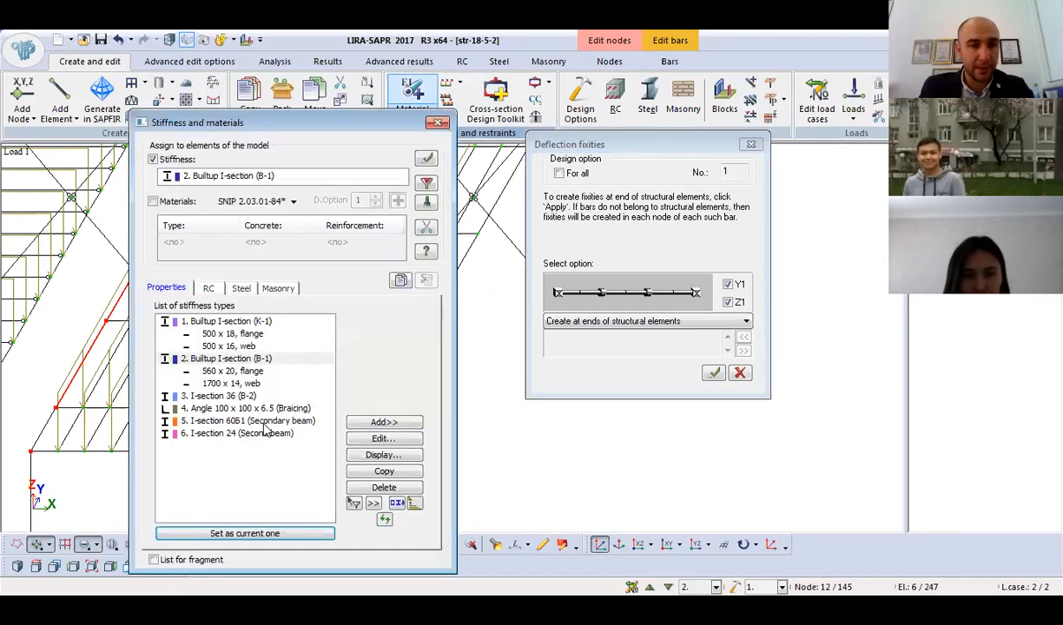
click(264, 422)
click(426, 180)
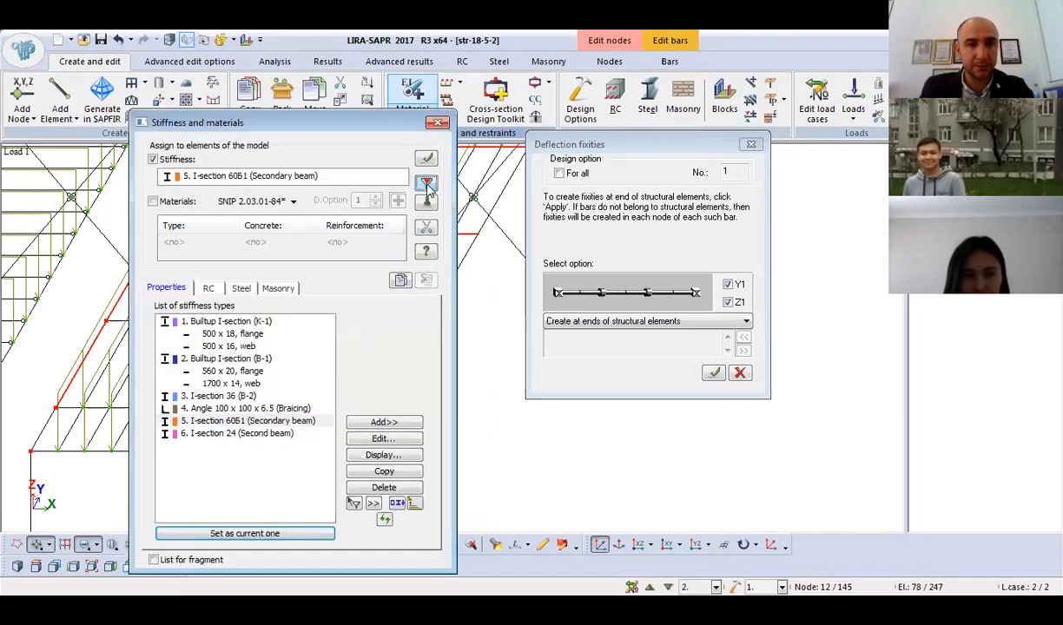
click(438, 124)
right_click(169, 165)
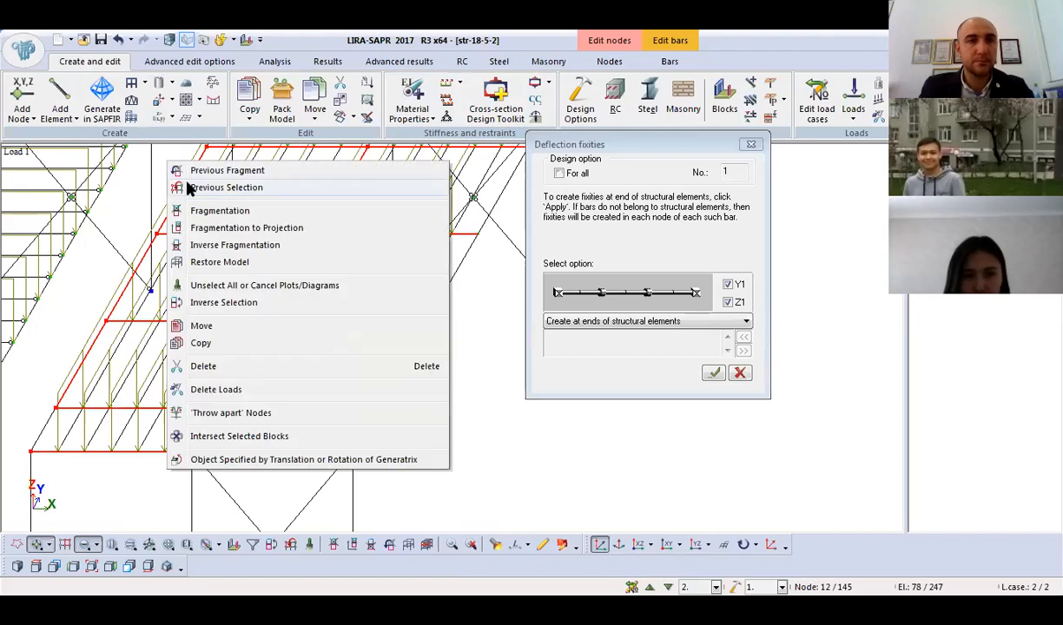
click(219, 211)
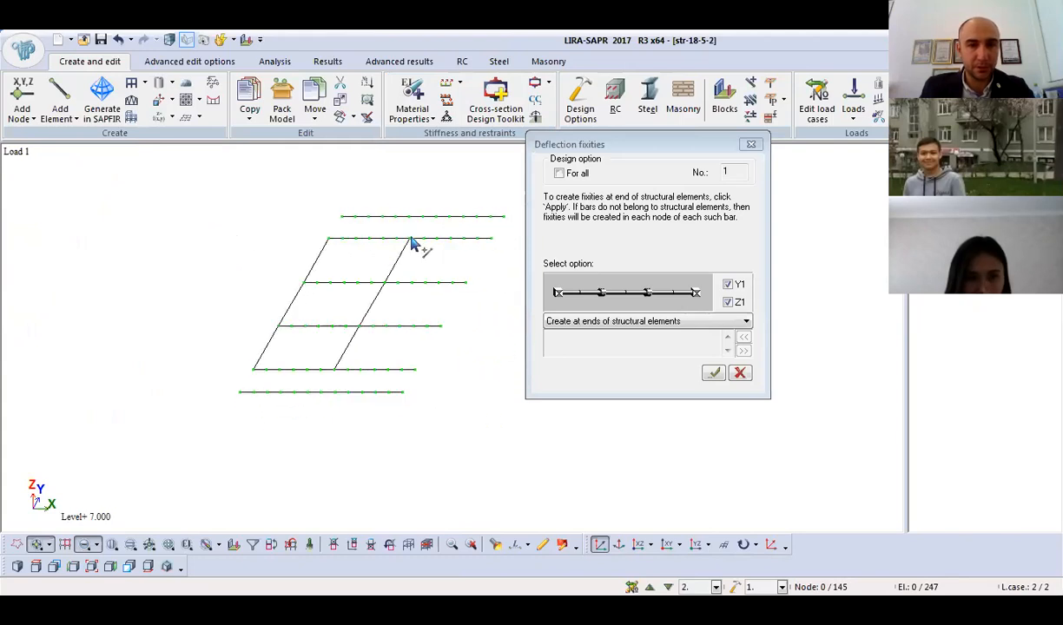
Filter the fragment by the 5. I-section 60Б1 (Secondary beam) stiffness and isolate only those beams.
click(425, 82)
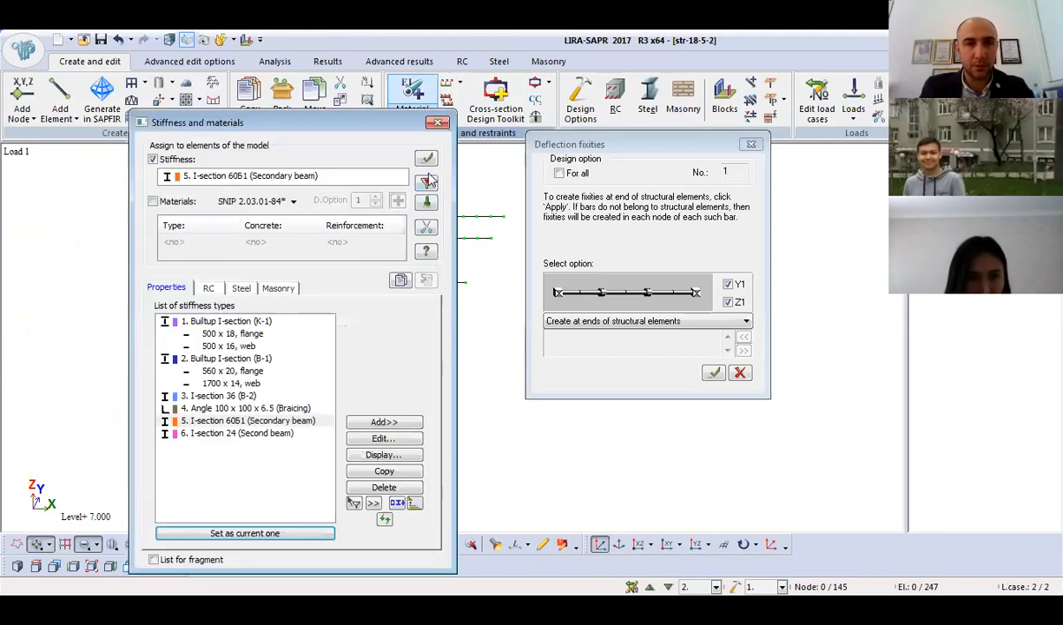
click(429, 184)
right_click(474, 193)
click(518, 225)
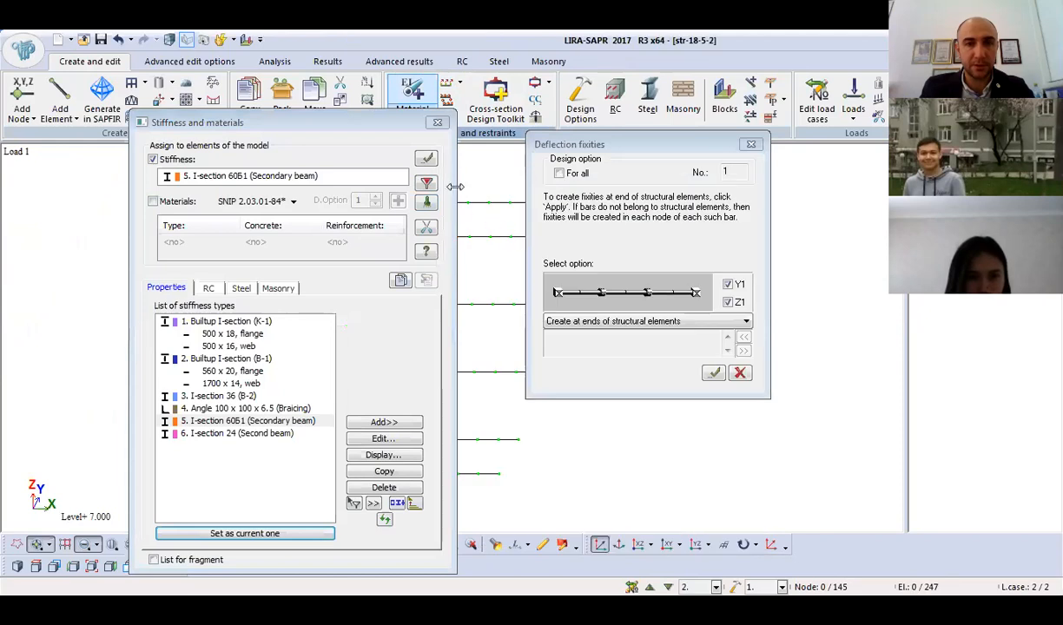
click(438, 123)
Select all six isolated secondary beams and restore the full model with them still selected.
scroll(330, 275, up, 2)
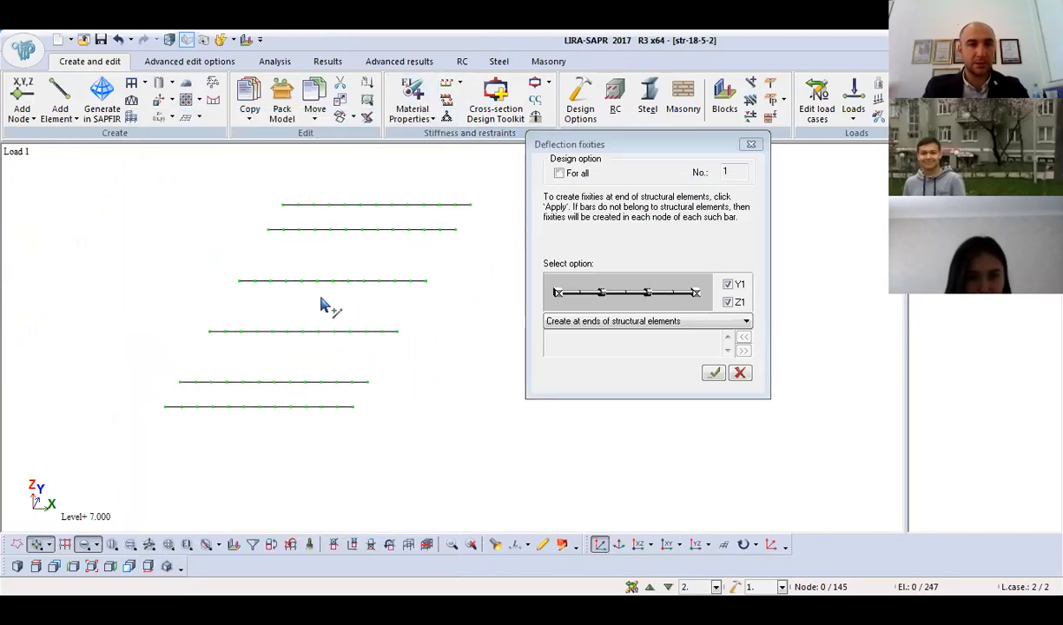
scroll(319, 306, up, 1)
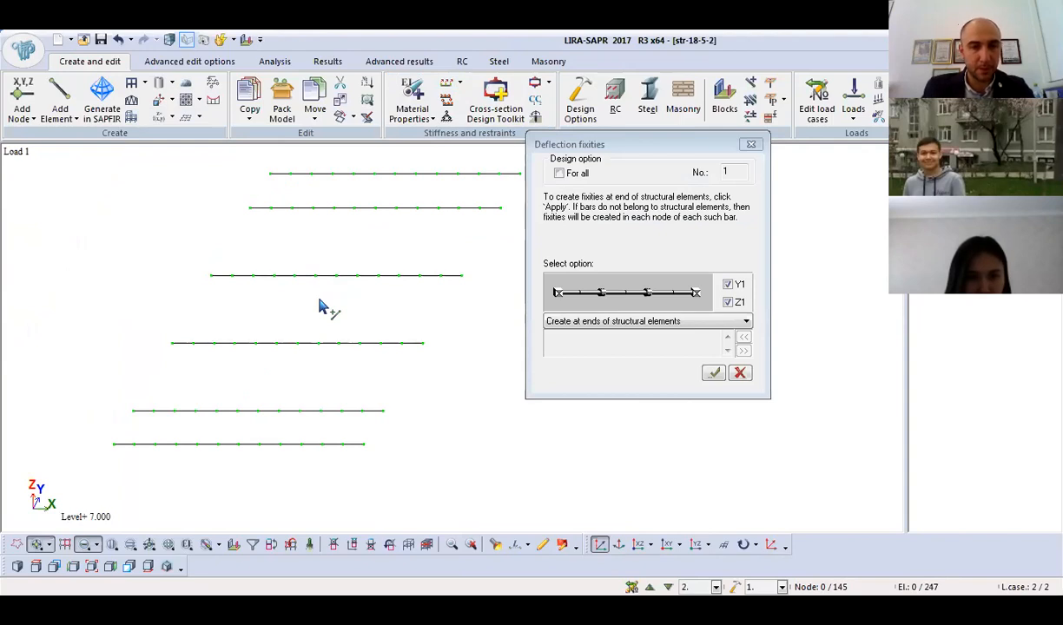
scroll(325, 302, down, 2)
drag(455, 173, 109, 432)
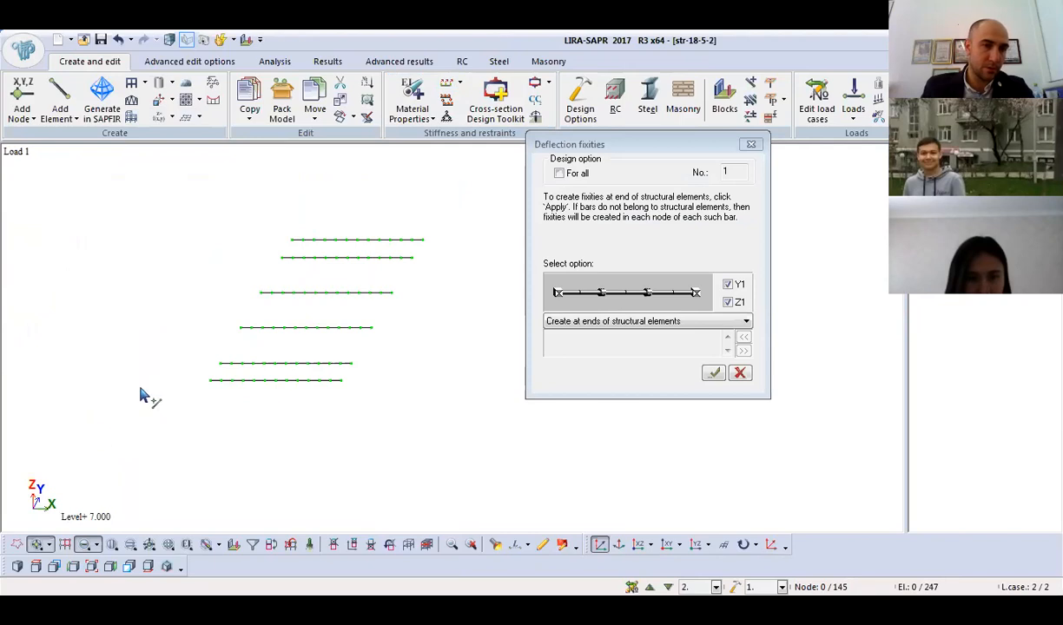
right_click(209, 192)
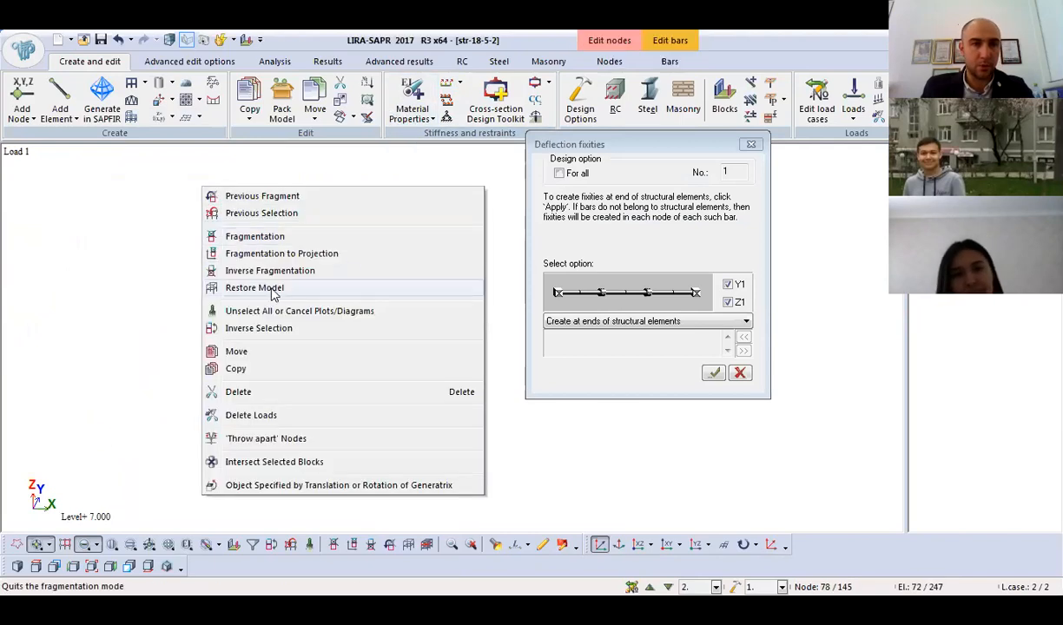
click(252, 285)
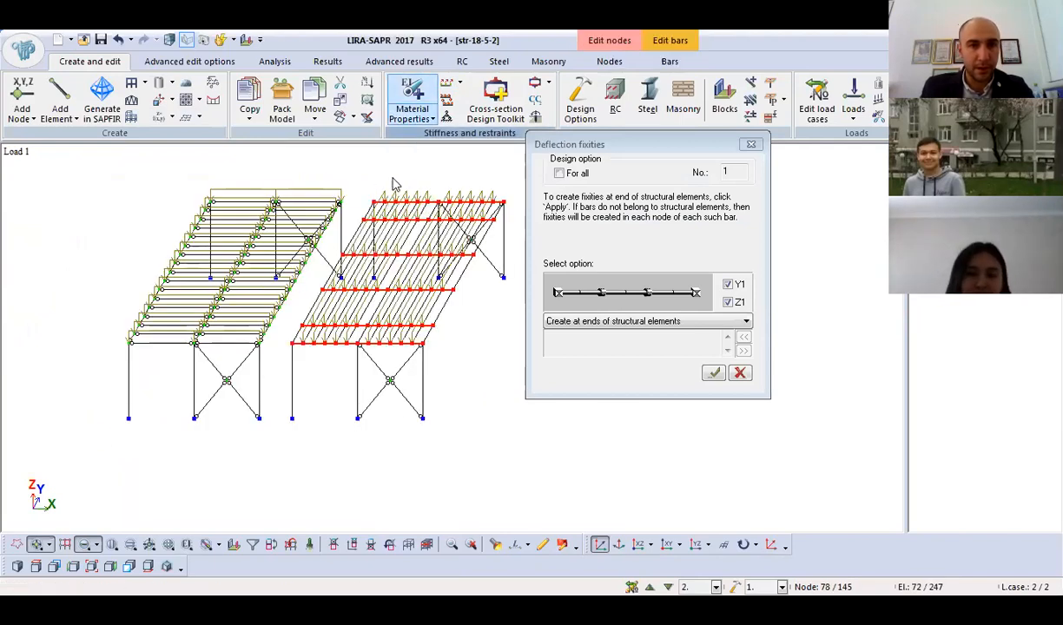
Add all bars with stiffness 1. Builtup I-section (K-1) to the selected secondary beams and isolate the combined selection as a fragment.
click(411, 98)
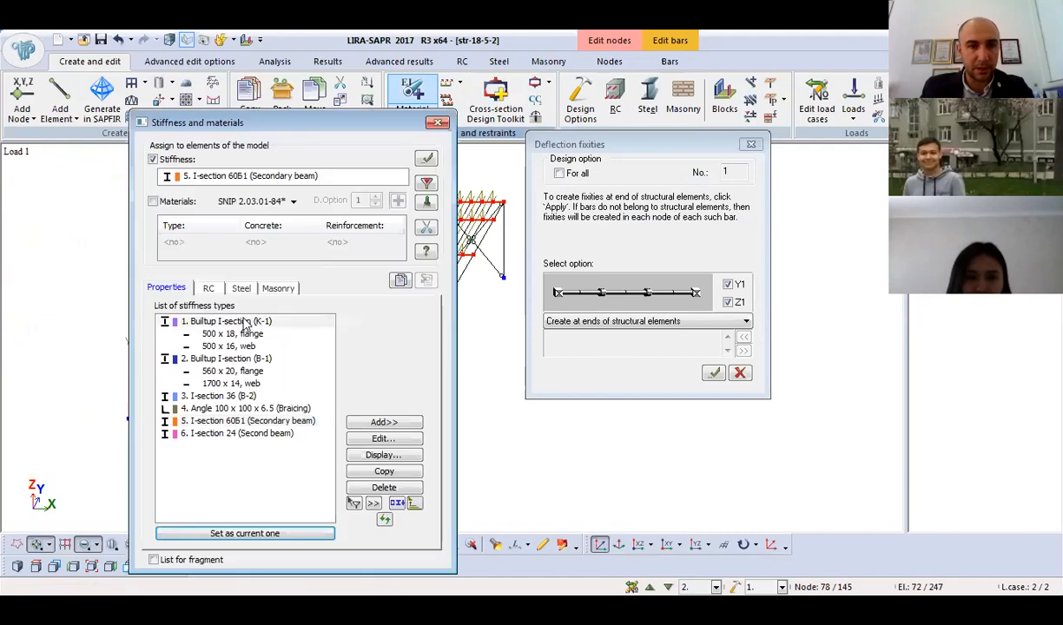
double_click(244, 322)
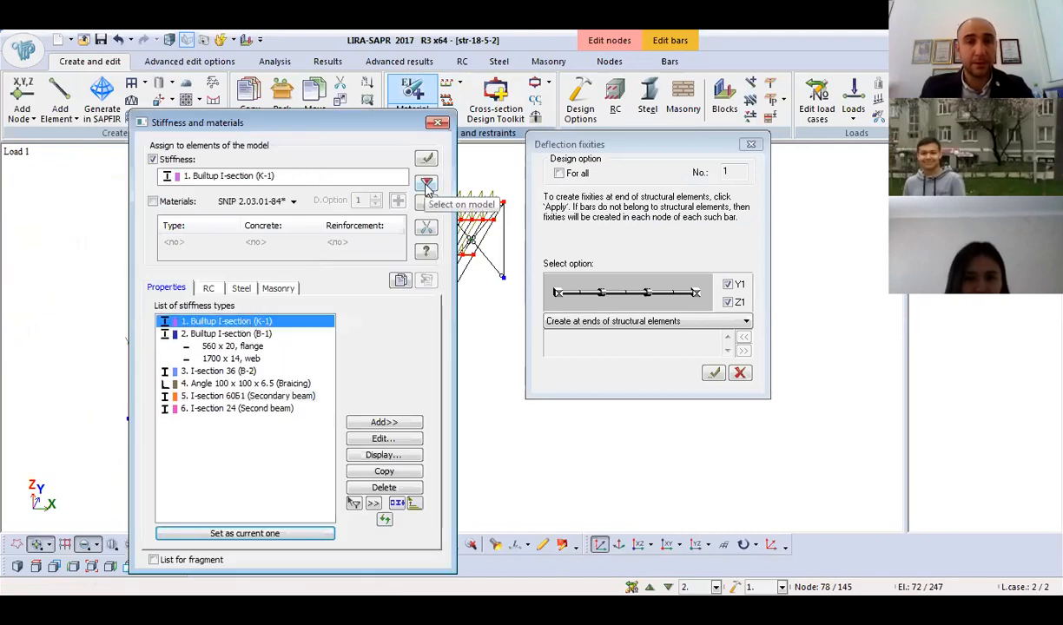
click(425, 185)
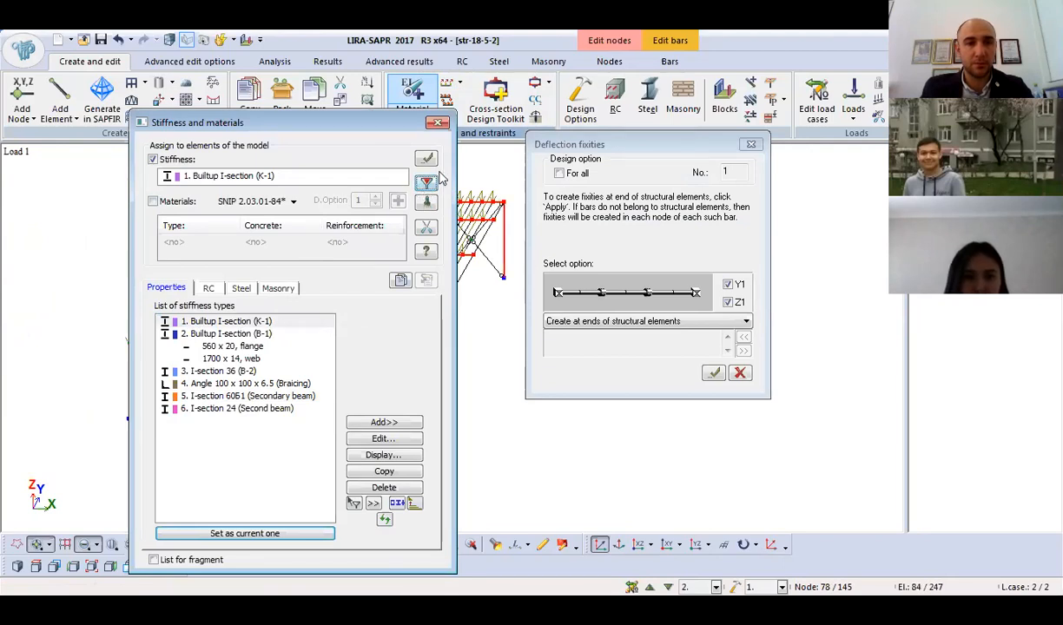
right_click(481, 165)
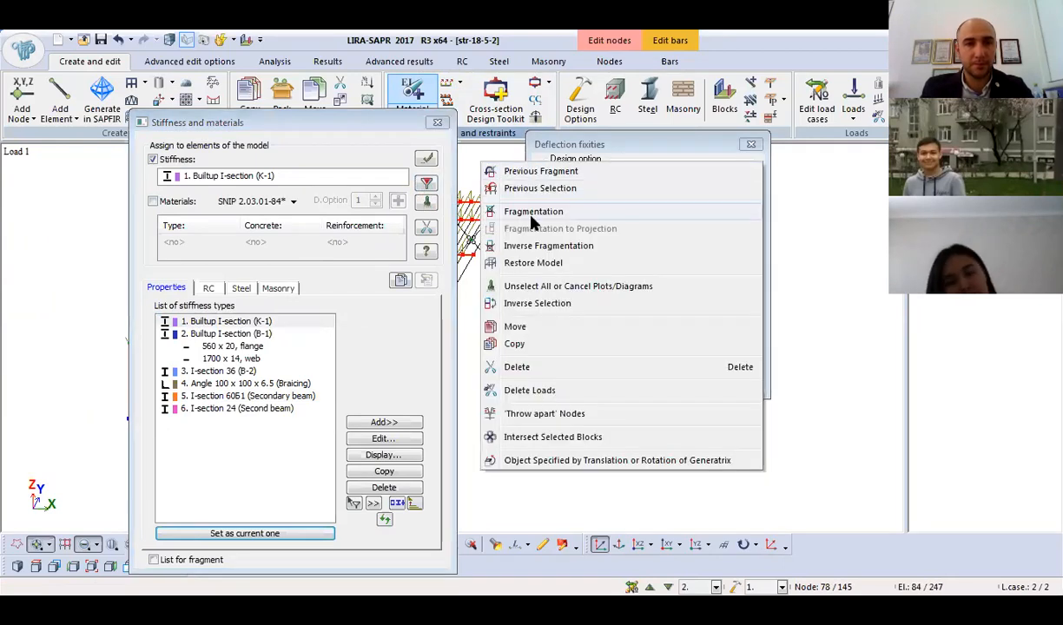
click(534, 212)
click(437, 122)
scroll(372, 287, up, 1)
middle_drag(342, 316, 391, 239)
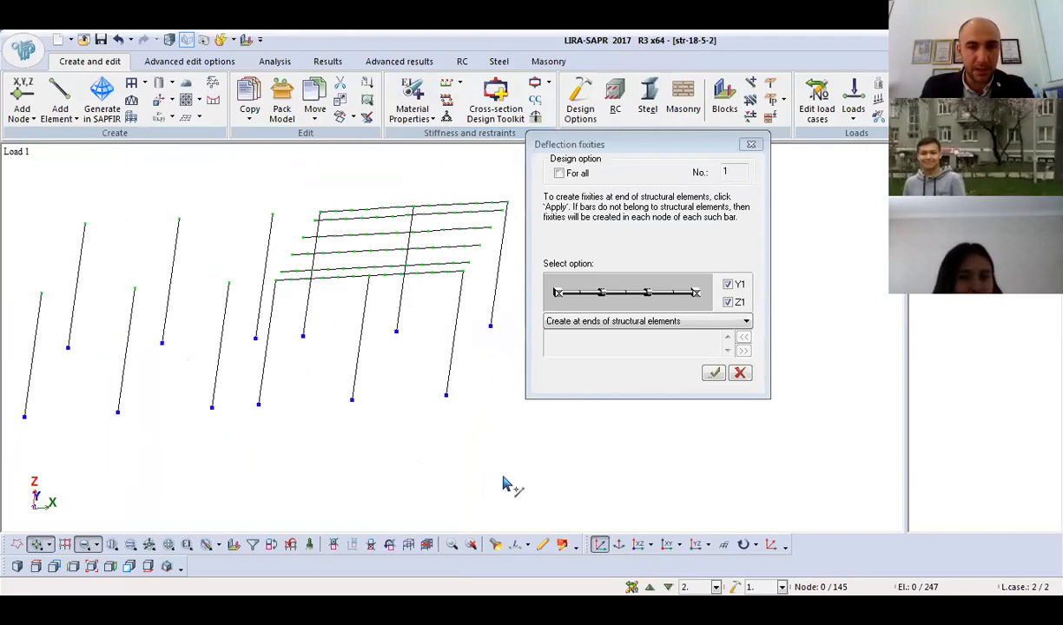
In the XOY projection, select the second frame's secondary beams with their supporting columns and isolate them as a fragment.
click(667, 545)
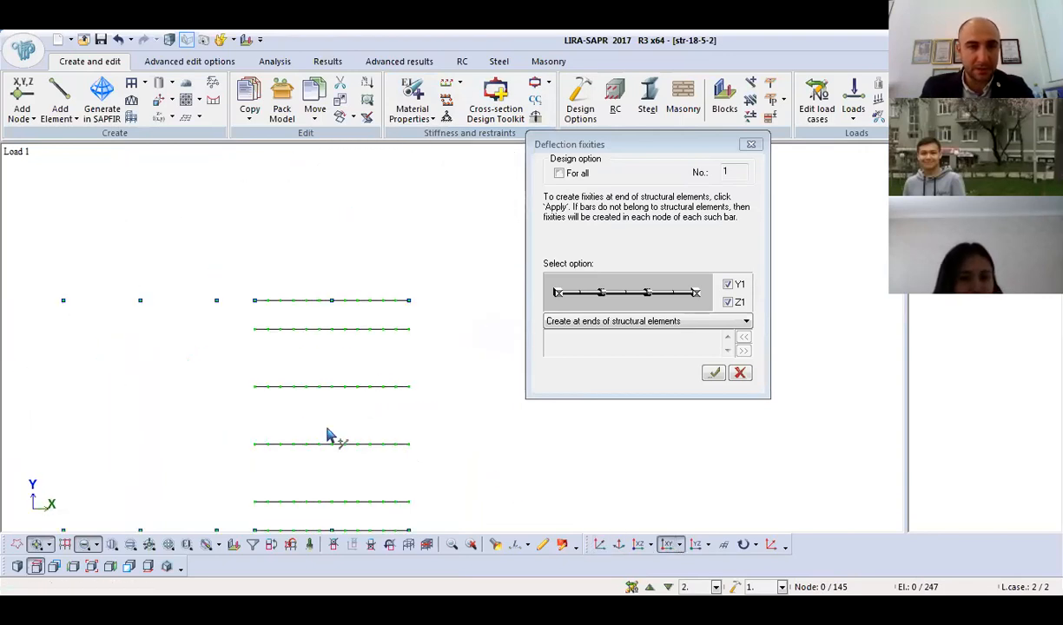
scroll(419, 286, down, 1)
middle_drag(419, 286, 405, 230)
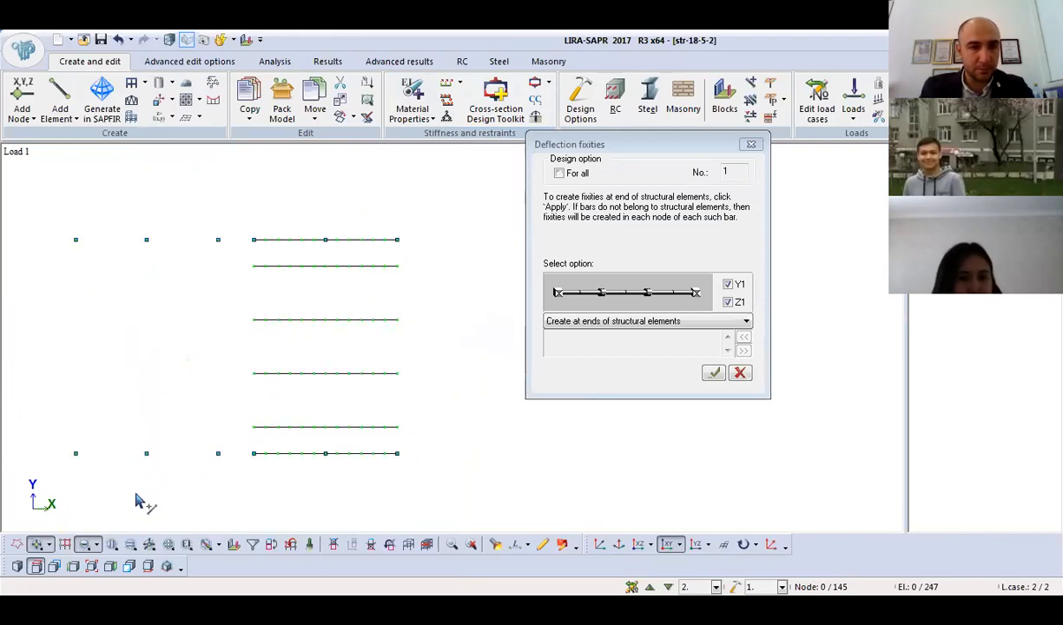
drag(472, 180, 249, 493)
right_click(262, 186)
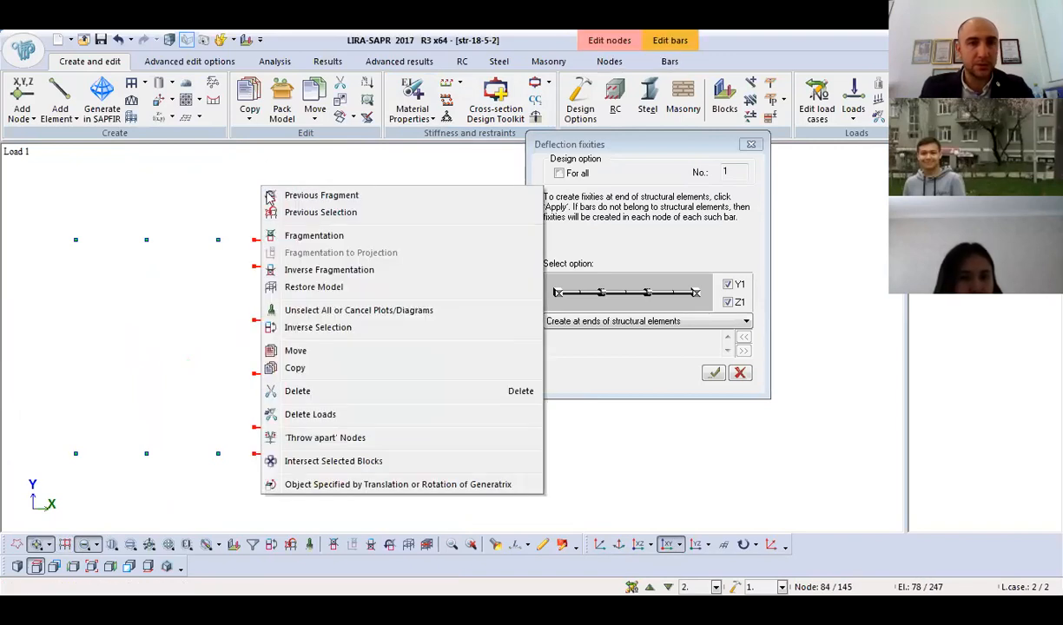
click(324, 236)
Select all secondary beam bars in the first bay of the isolated frame, using the XOZ projection and leaving the columns unselected.
middle_drag(403, 349, 287, 351)
right_drag(335, 343, 391, 328)
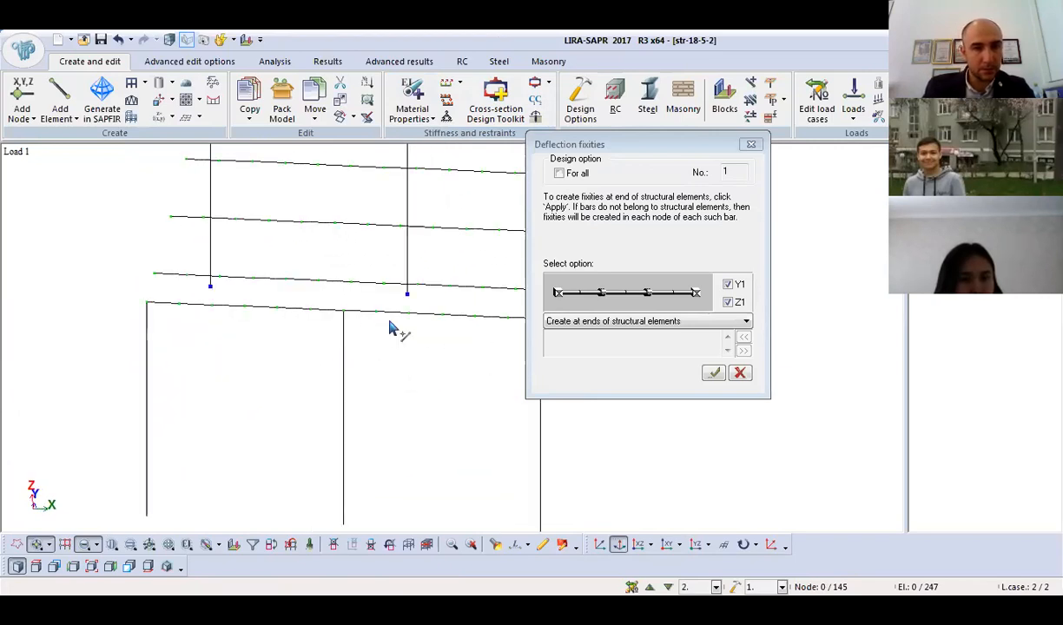
right_drag(332, 348, 344, 367)
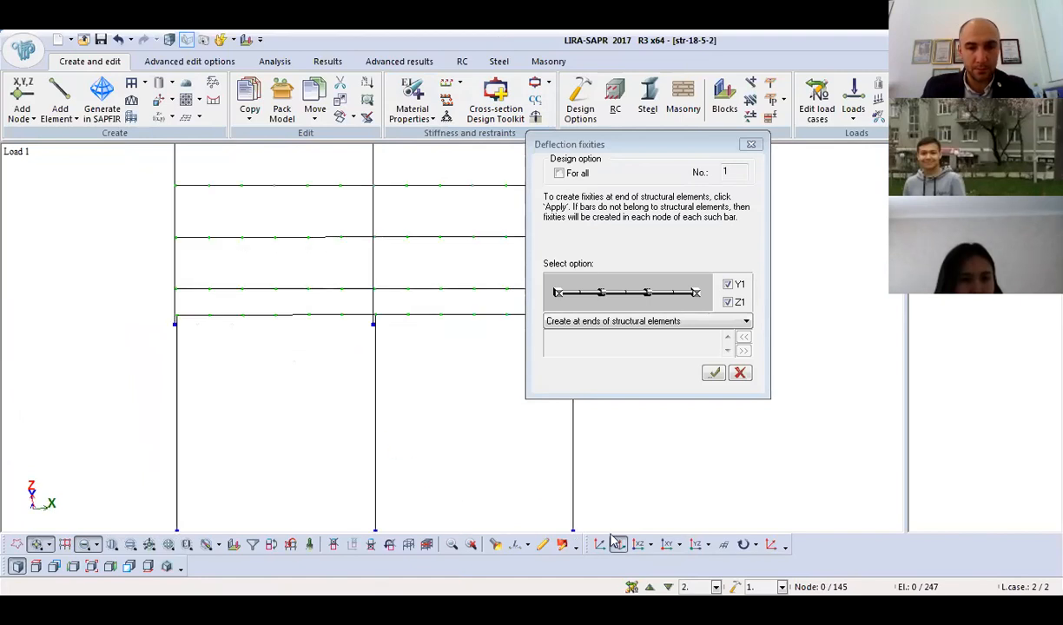
click(637, 544)
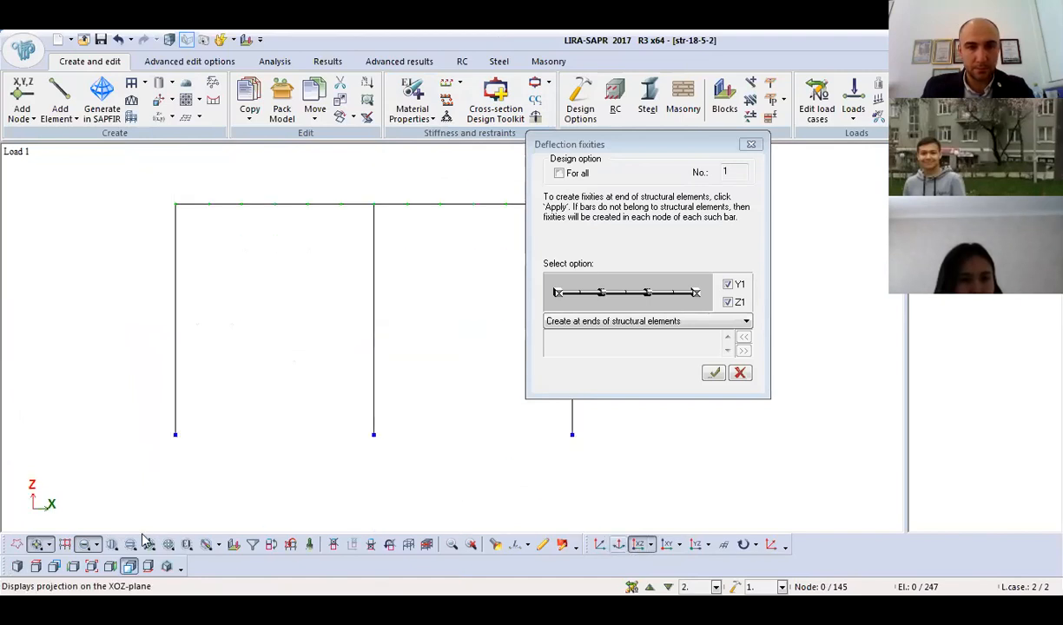
click(40, 545)
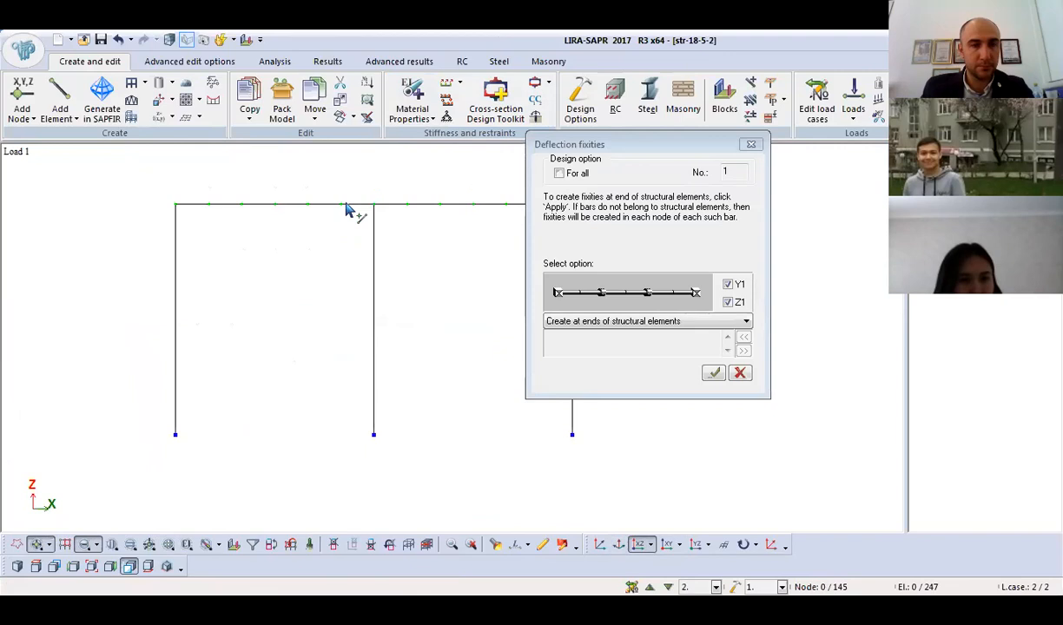
drag(350, 191, 193, 252)
Generate structural elements from the selected first-bay secondary beams.
scroll(304, 295, down, 1)
middle_drag(380, 252, 308, 309)
right_drag(278, 349, 237, 429)
click(750, 144)
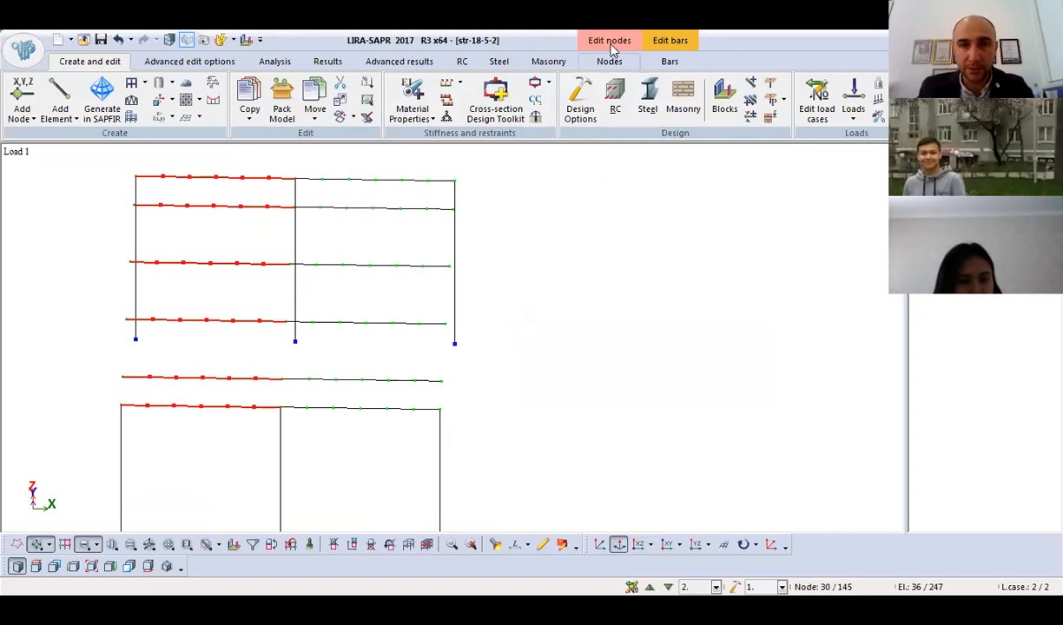
click(668, 61)
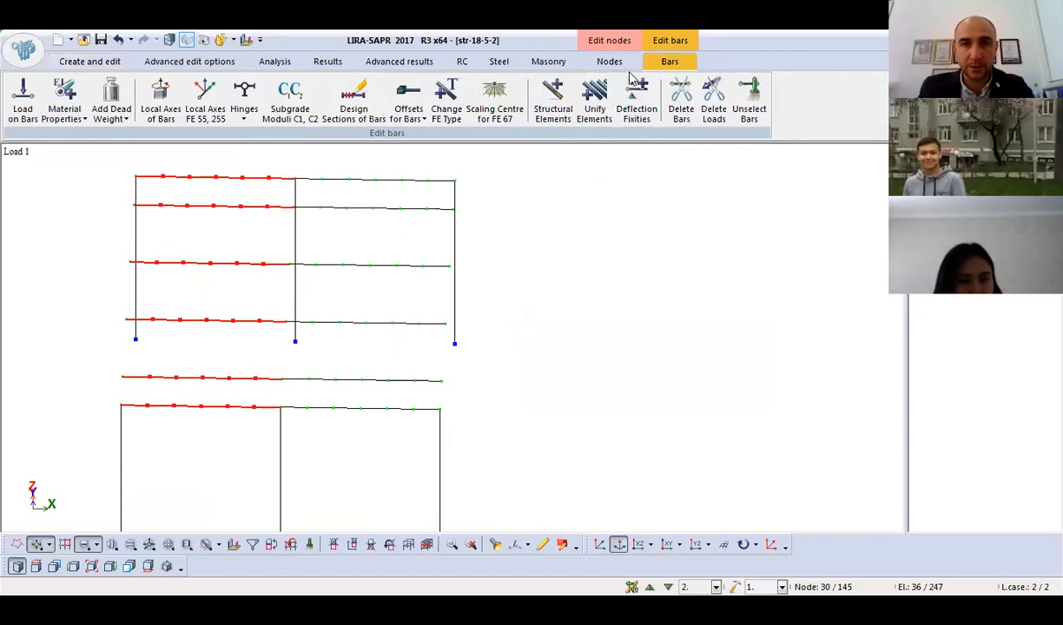
click(554, 96)
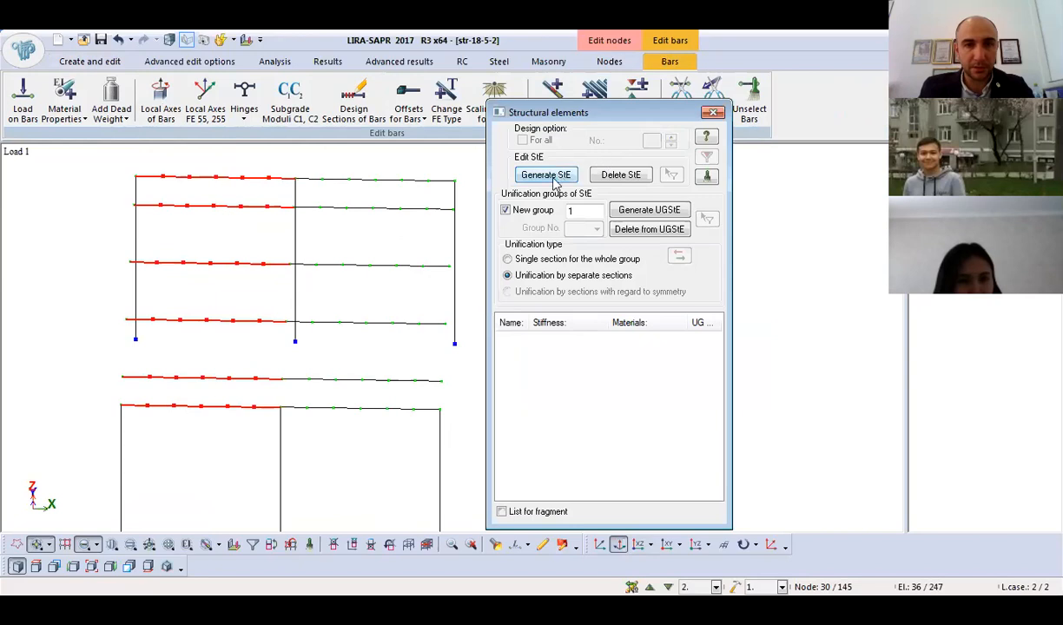
click(546, 175)
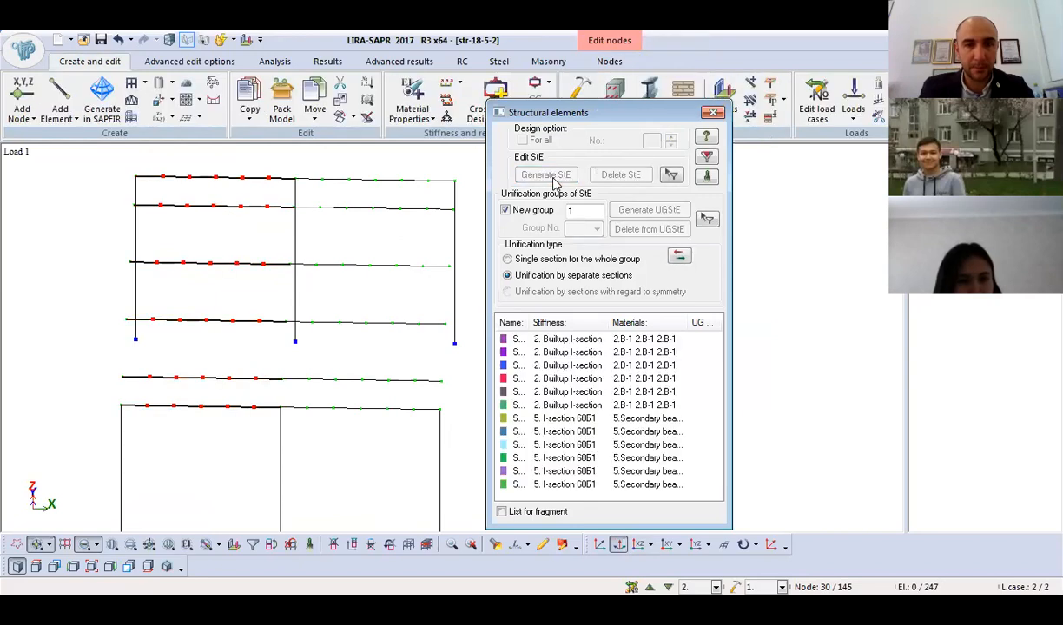
Select the secondary beam bars in the second bay and generate structural elements from them.
middle_drag(400, 387, 405, 297)
drag(434, 265, 298, 321)
click(545, 174)
click(504, 214)
middle_drag(434, 312, 396, 327)
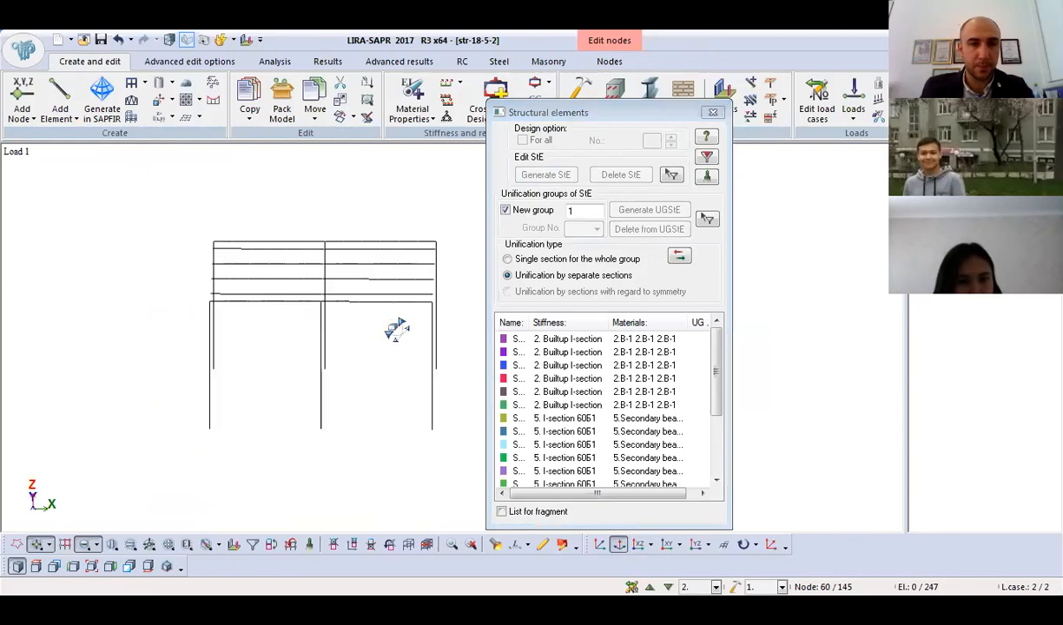
Clear the selection, select the secondary beams of both bays without the columns, and close the structural elements settings.
click(309, 545)
drag(316, 228, 218, 341)
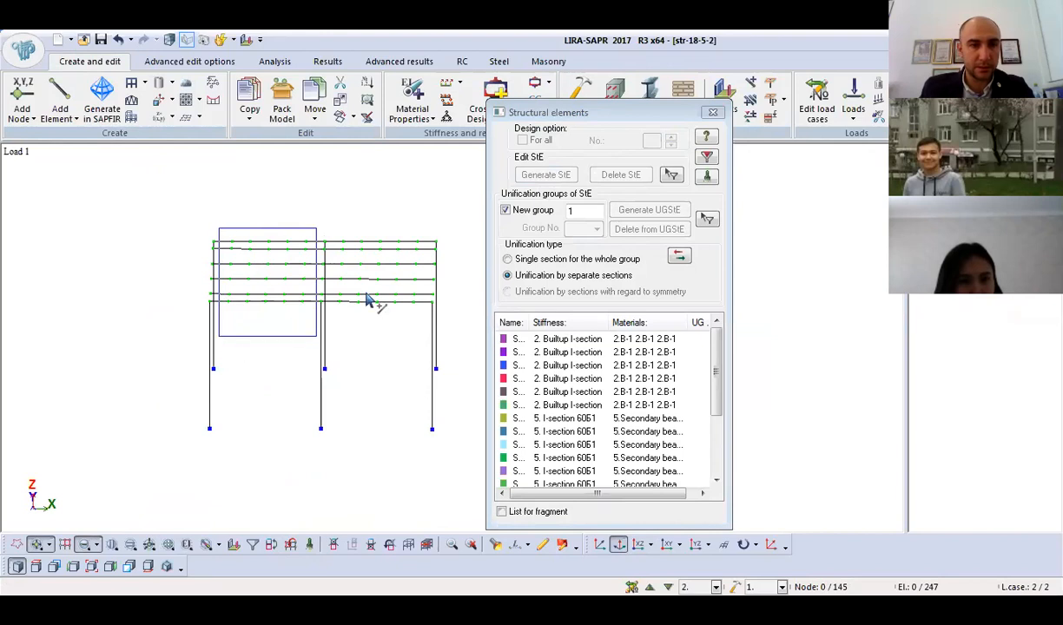
drag(430, 233, 334, 327)
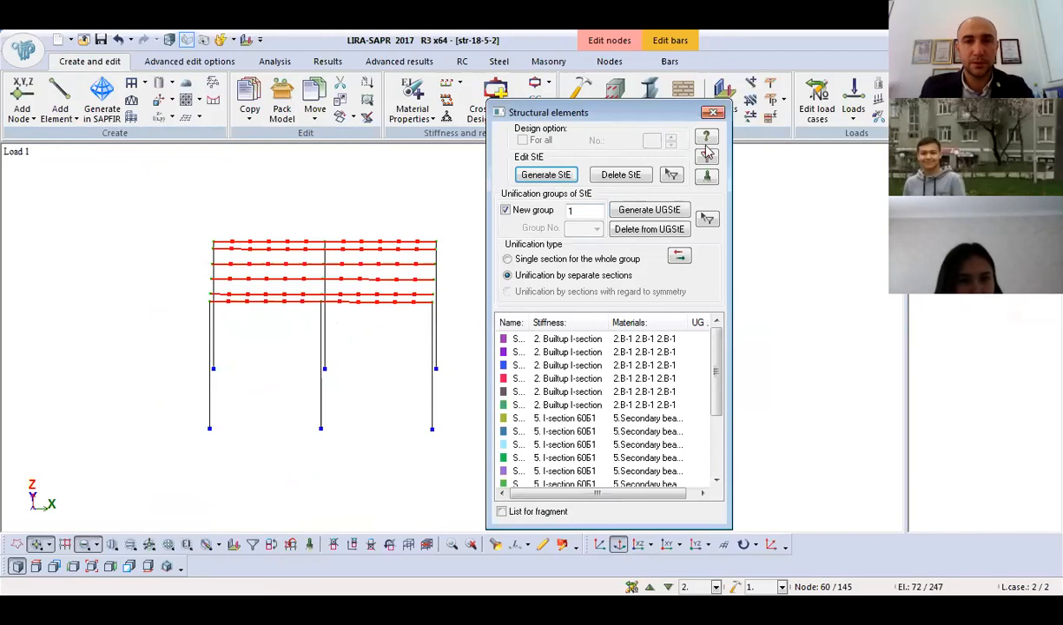
click(713, 114)
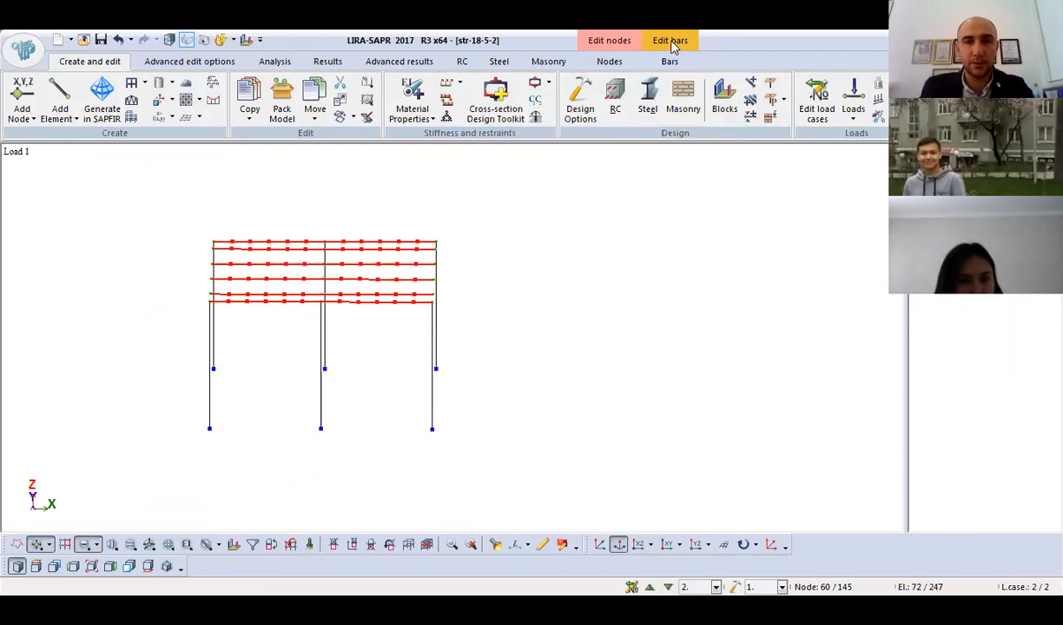
Create Y1 and Z1 deflection fixities at the ends of structural elements for the selected secondary beams.
click(670, 61)
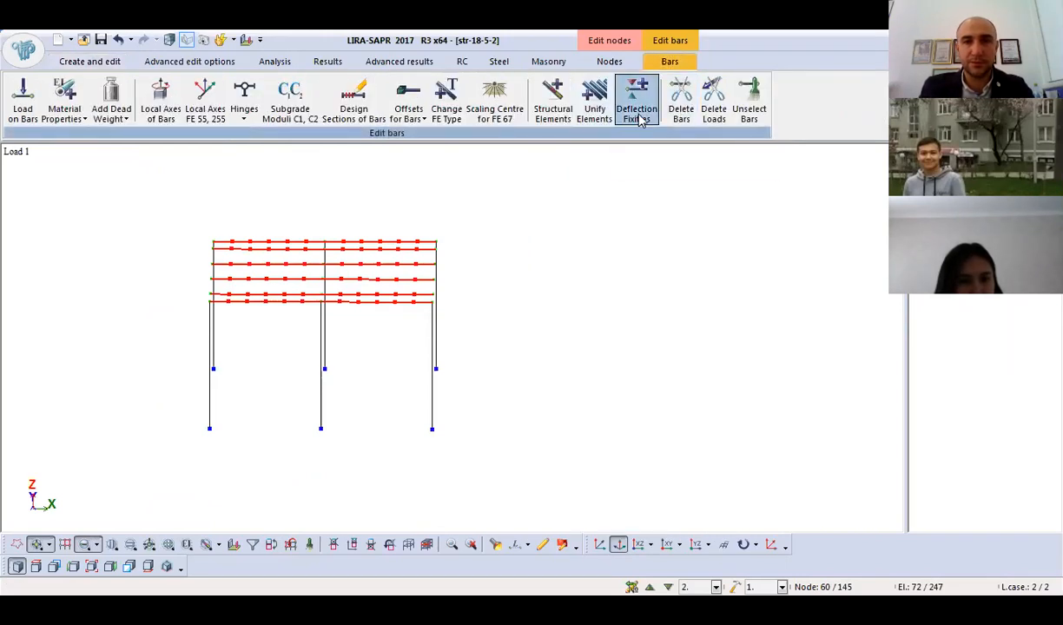
click(637, 102)
click(659, 322)
click(630, 322)
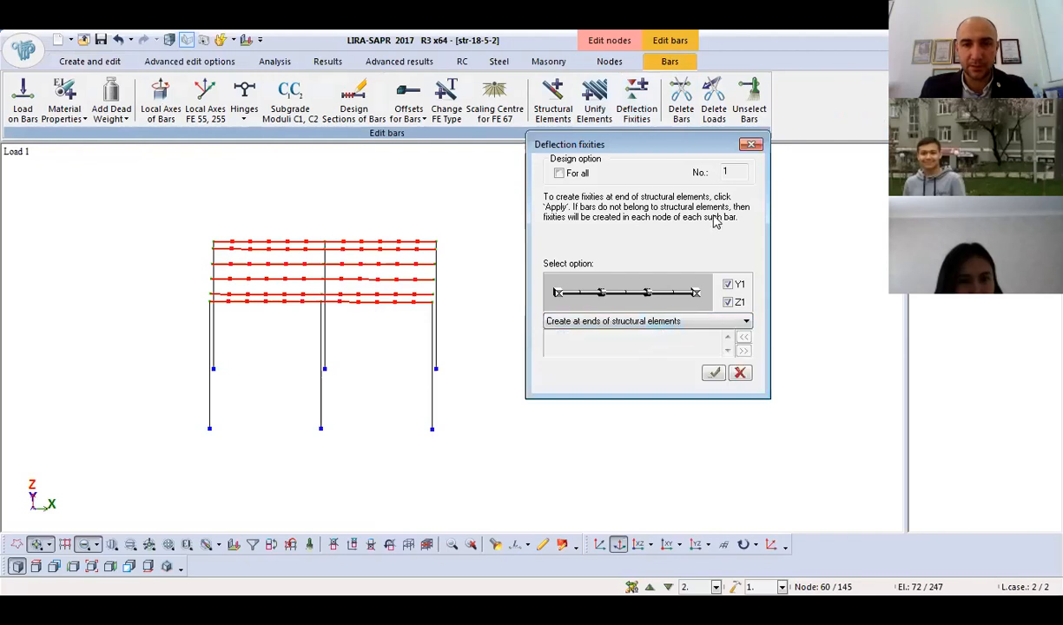
click(713, 373)
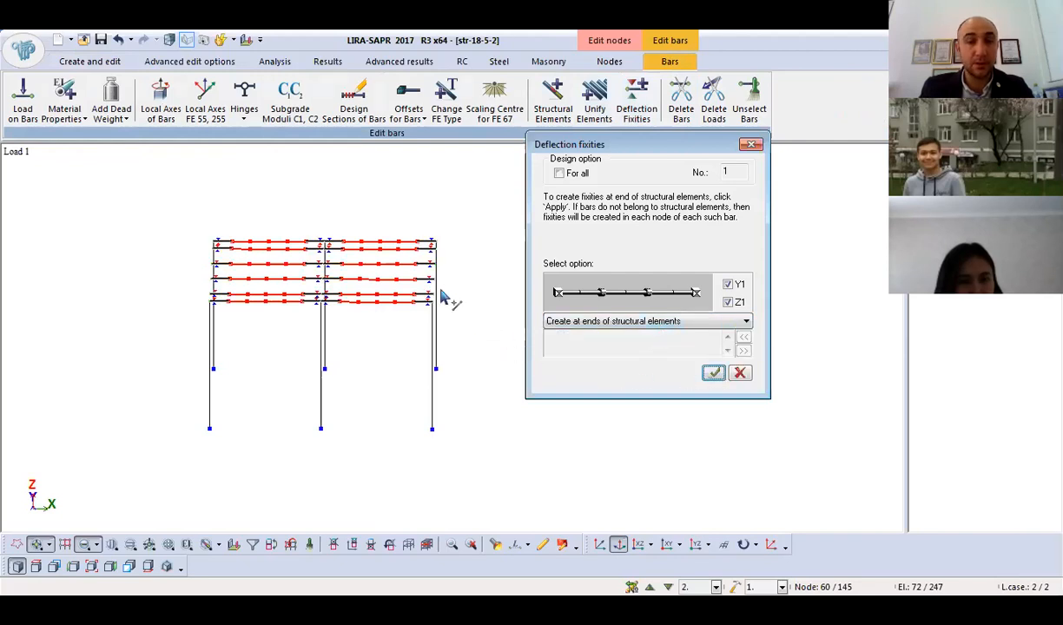
Restore the full model, select all bars with stiffness 6. I-section 24 (Second beam), and isolate them as a fragment.
right_click(163, 180)
click(236, 300)
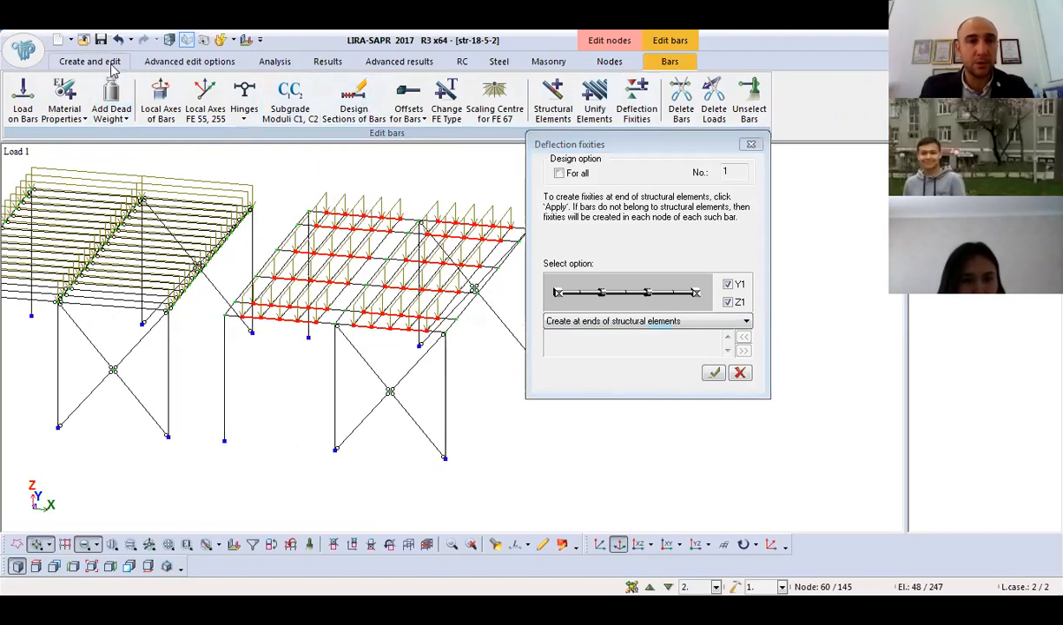
click(109, 63)
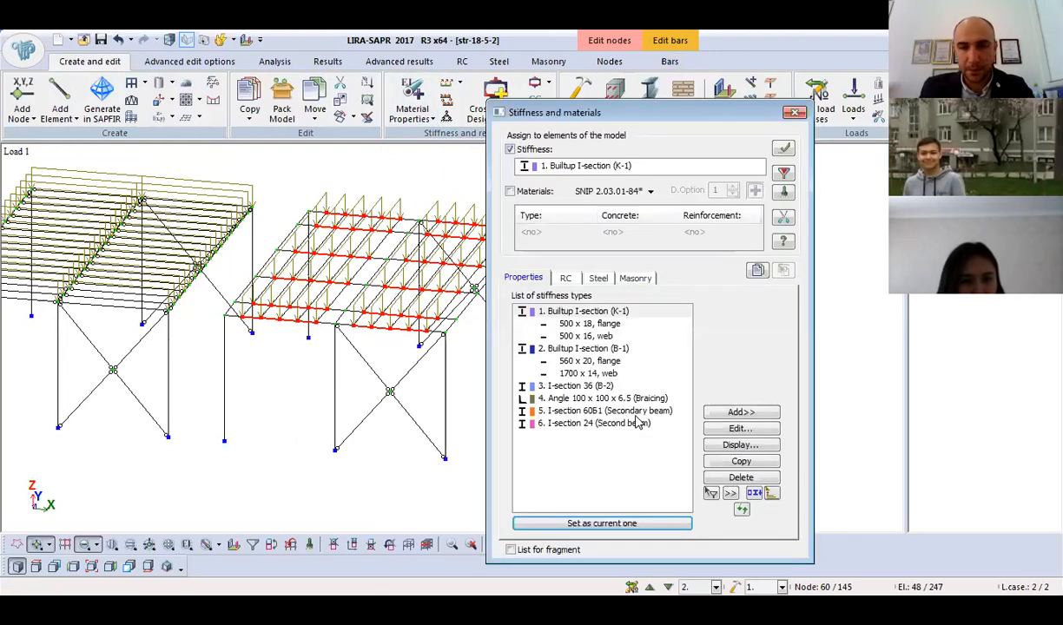
click(633, 425)
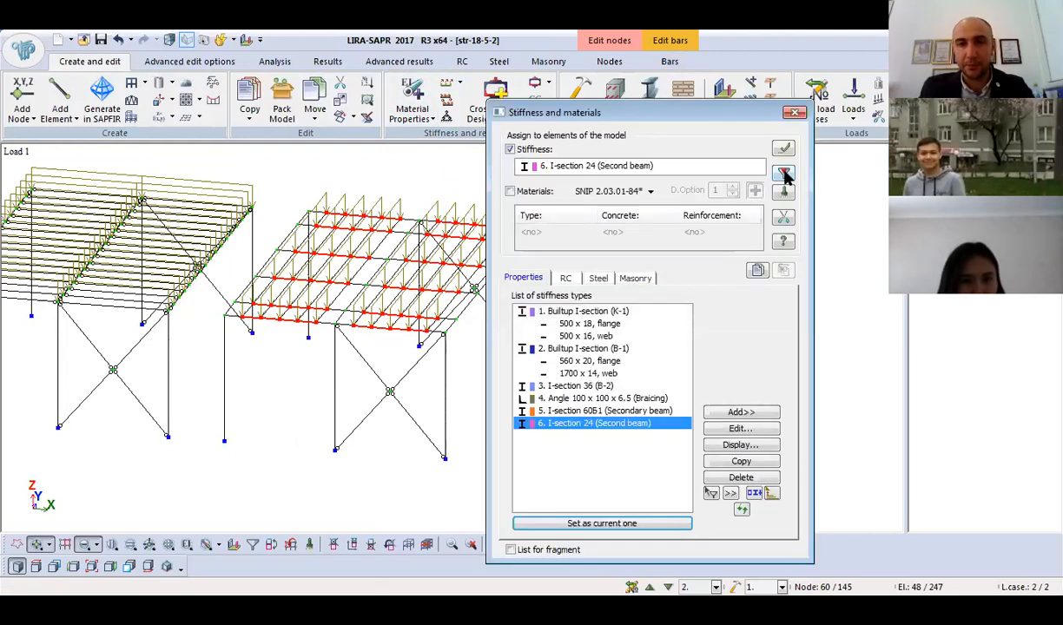
right_click(308, 165)
click(372, 213)
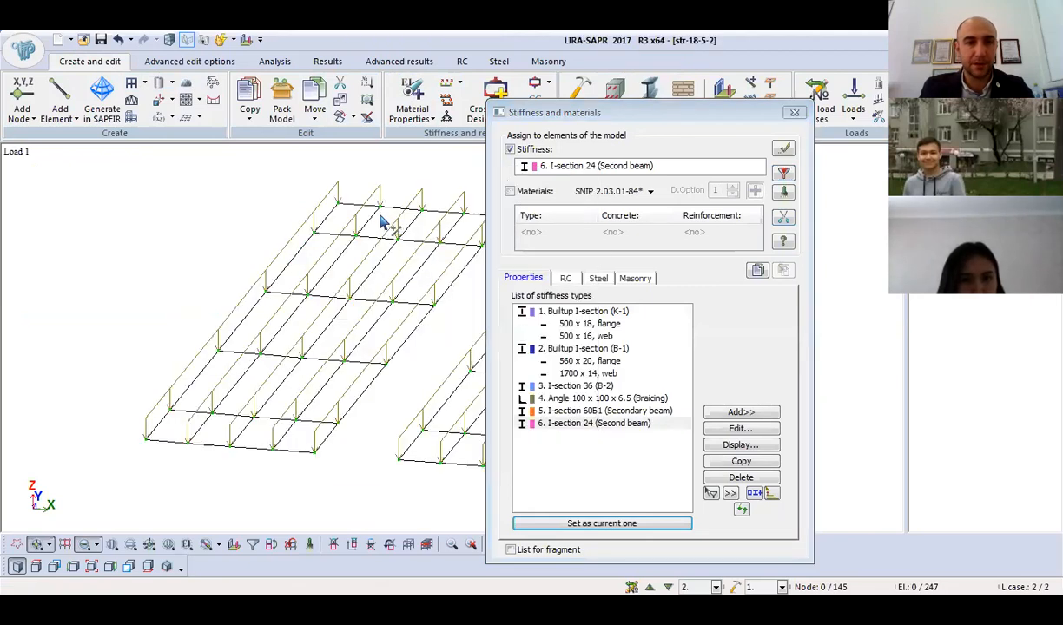
Add Load case 3 without any loads and make it current so the isolated second beams display without load arrows.
middle_drag(318, 289, 102, 207)
scroll(409, 255, down, 2)
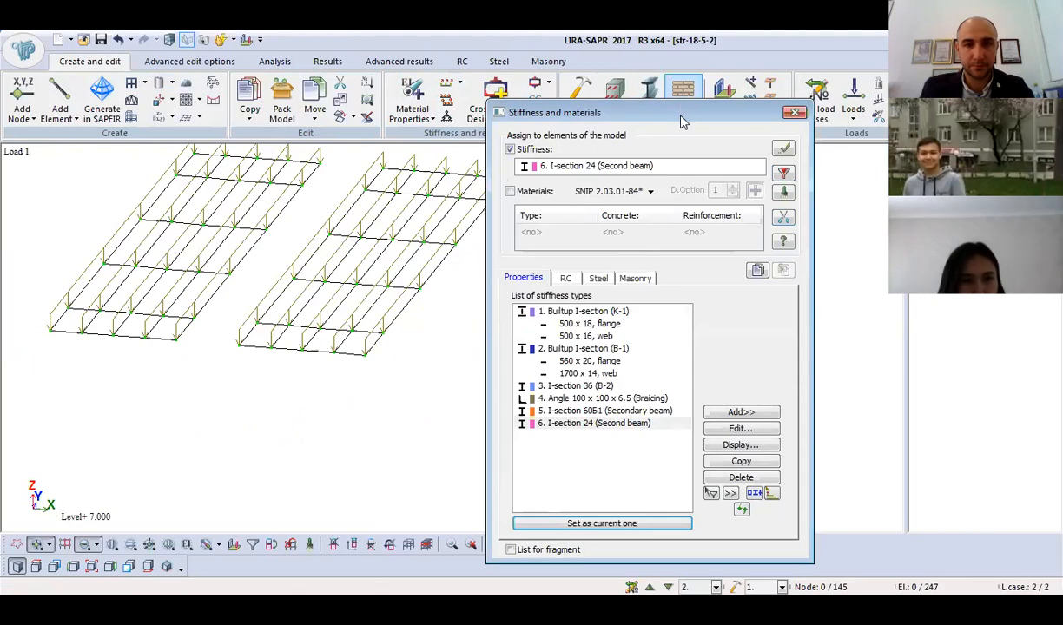
drag(651, 110, 776, 90)
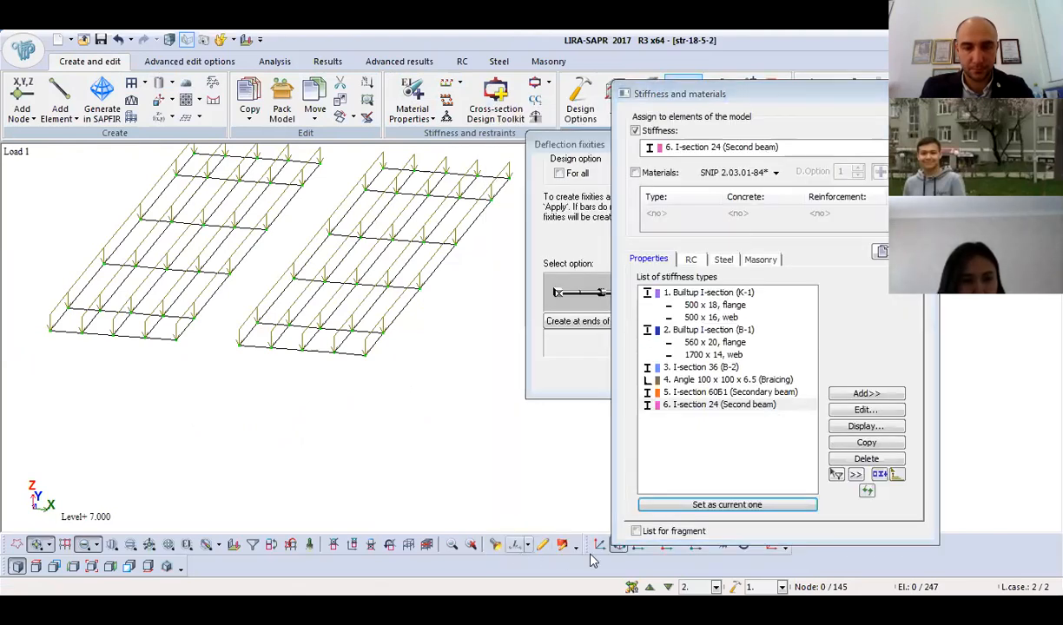
drag(709, 148, 786, 106)
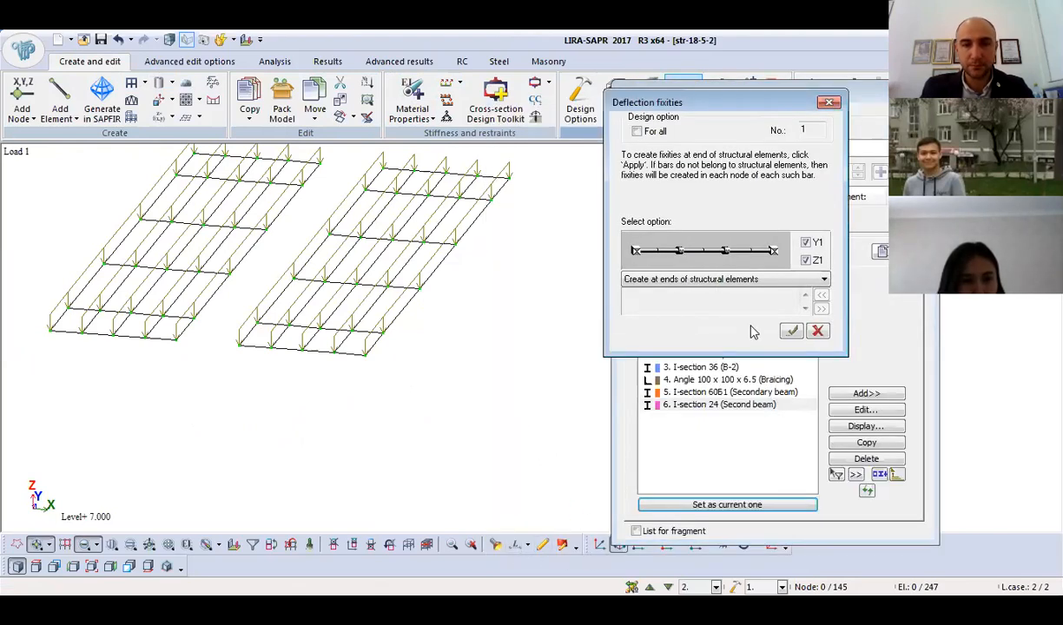
click(702, 524)
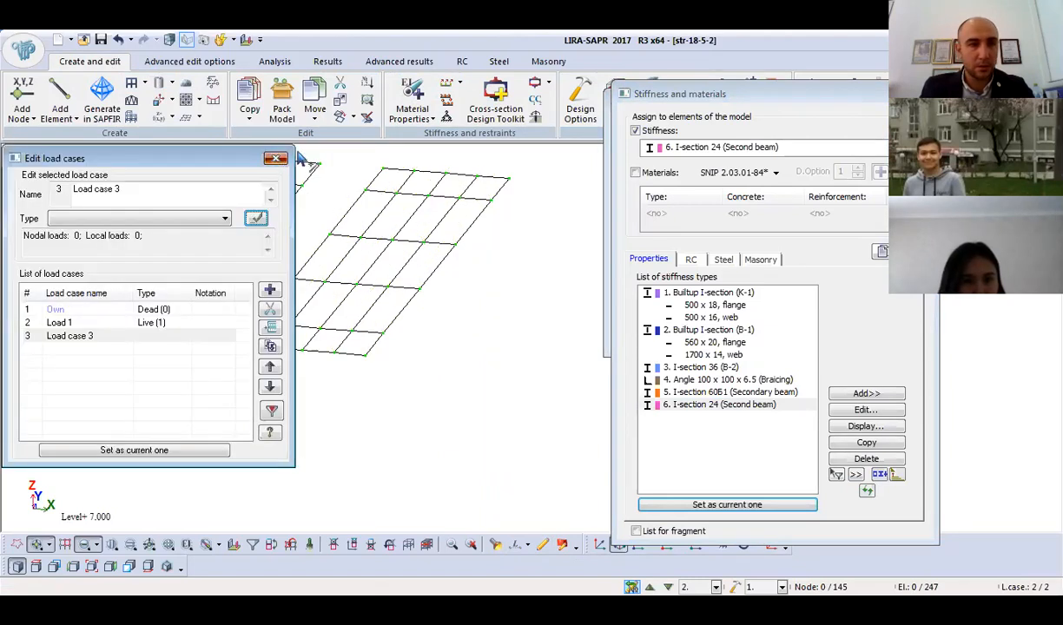
click(287, 157)
Select all bars with stiffness 6. I-section 24 (Second beam) in the XOY-plane projection and close the stiffness settings.
middle_drag(329, 260, 353, 305)
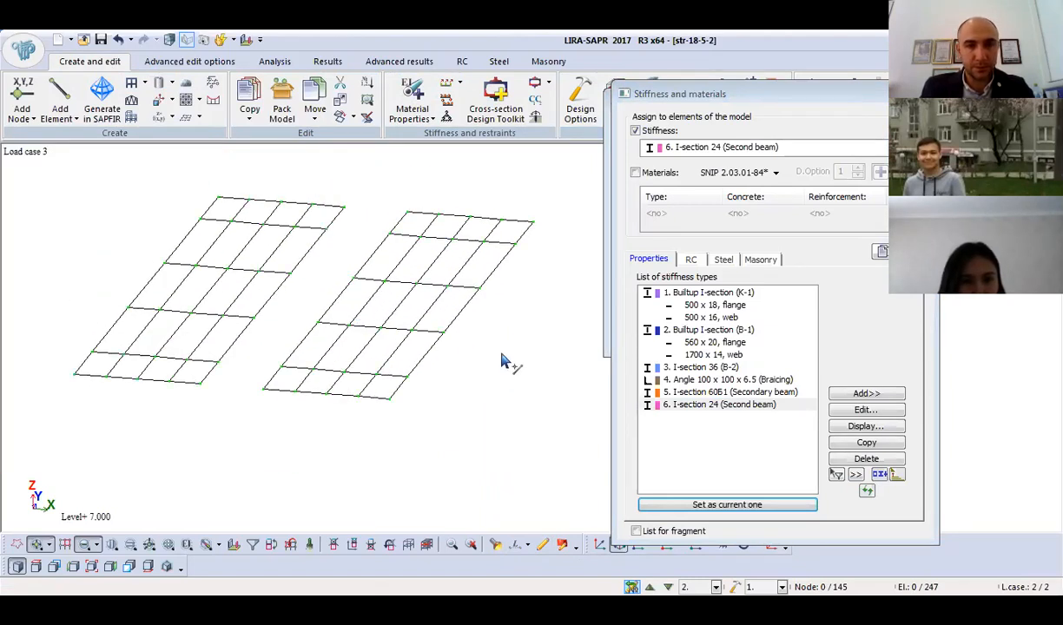
click(622, 551)
click(642, 553)
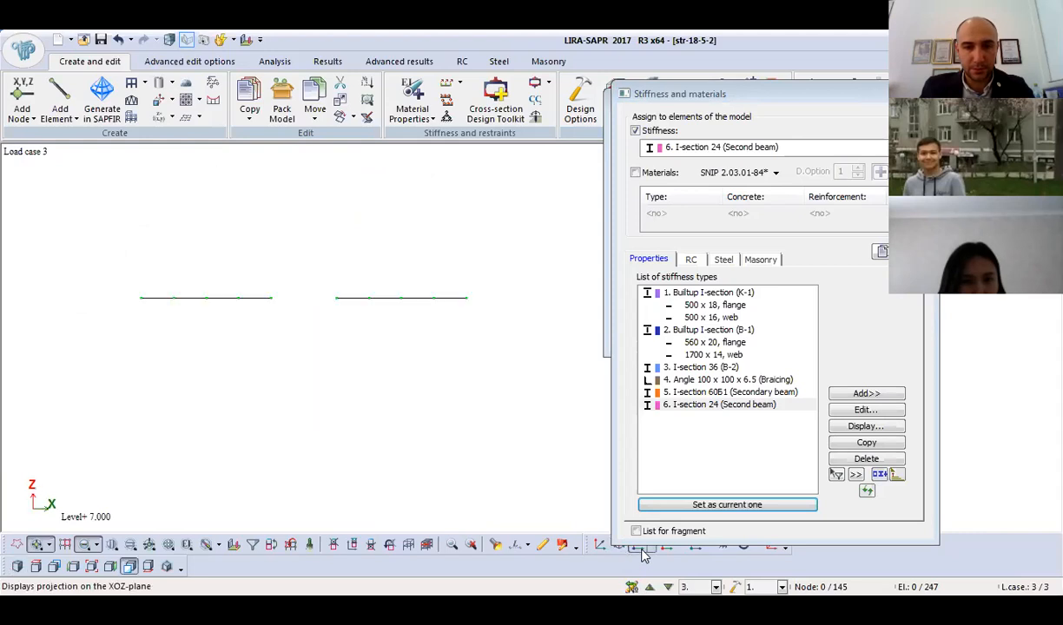
click(666, 553)
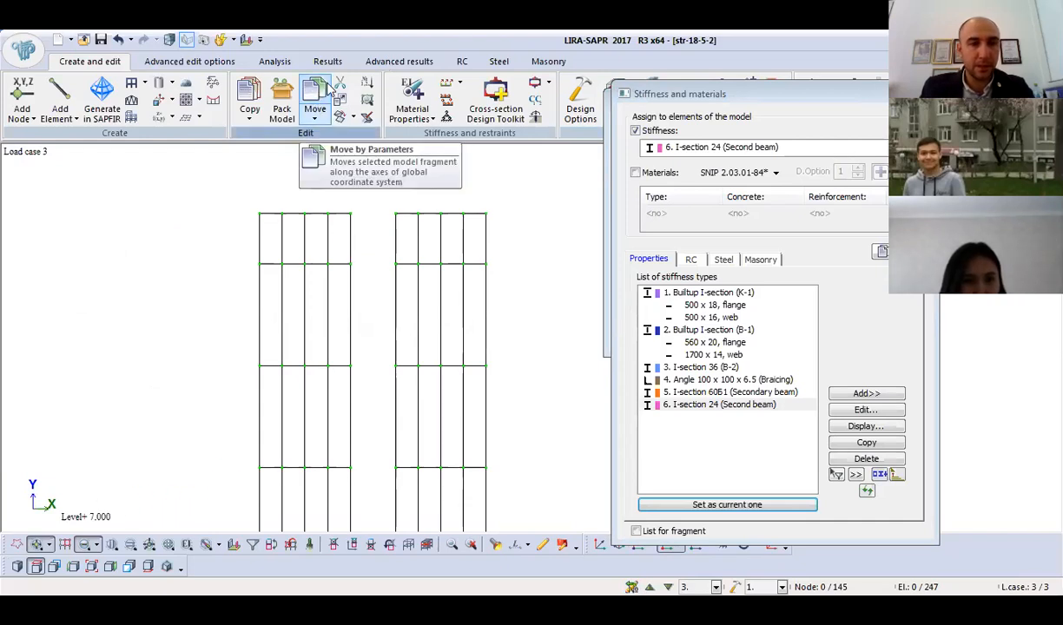
click(282, 100)
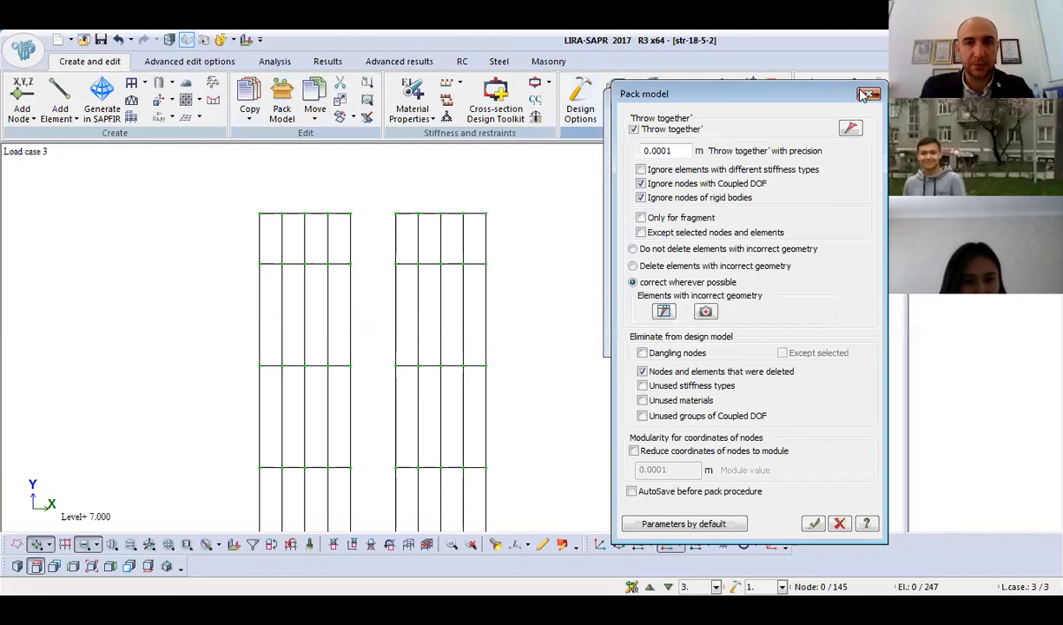
click(867, 94)
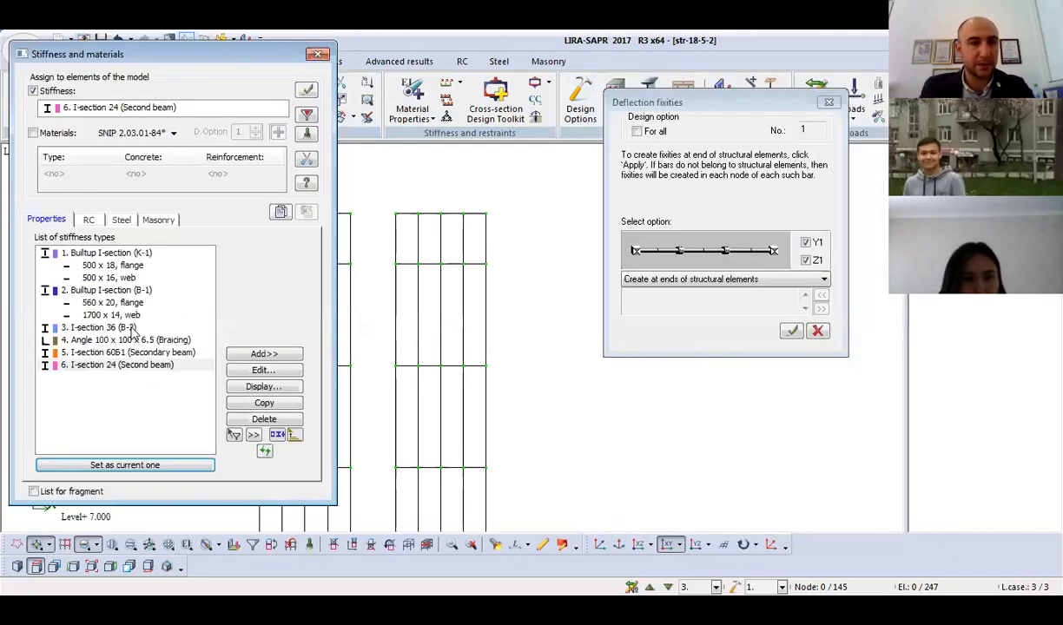
click(146, 365)
click(307, 114)
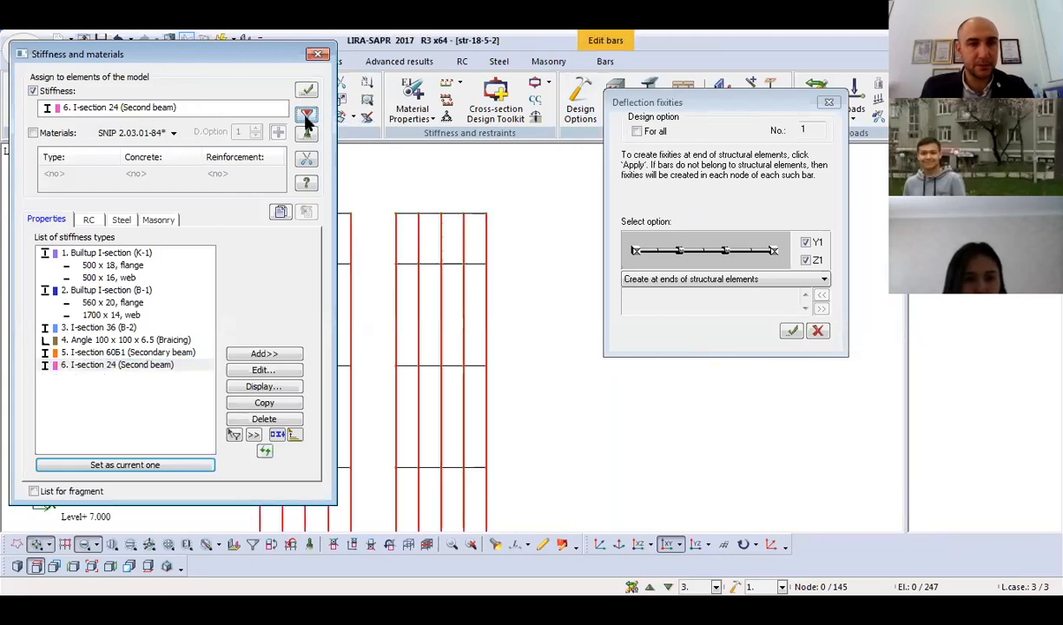
click(317, 54)
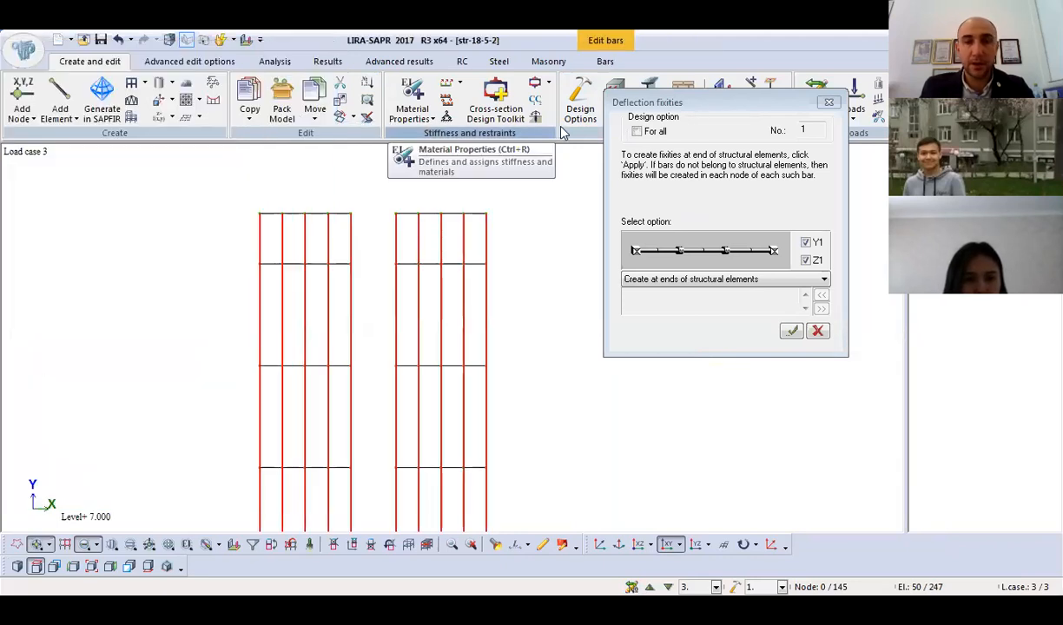
Create Y1 and Z1 deflection fixities at each node of the selected second beams.
click(758, 280)
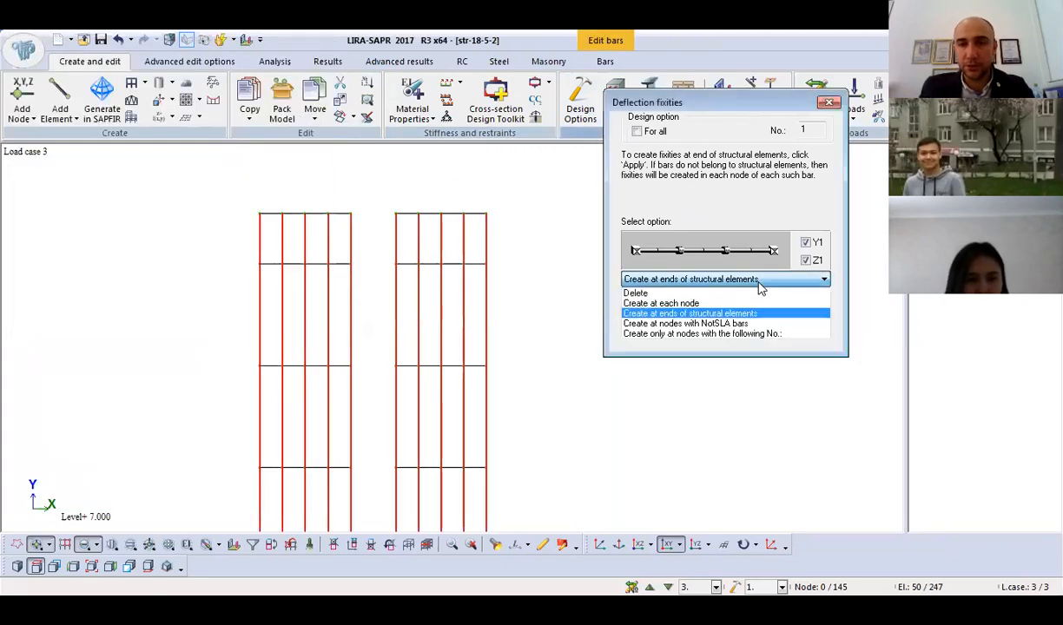
click(678, 303)
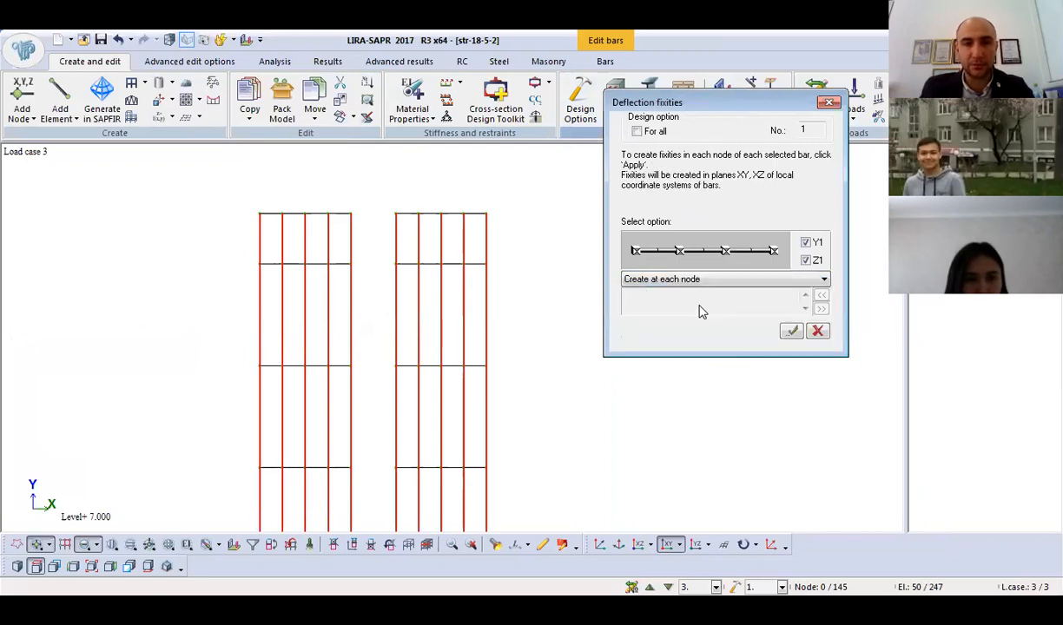
click(791, 333)
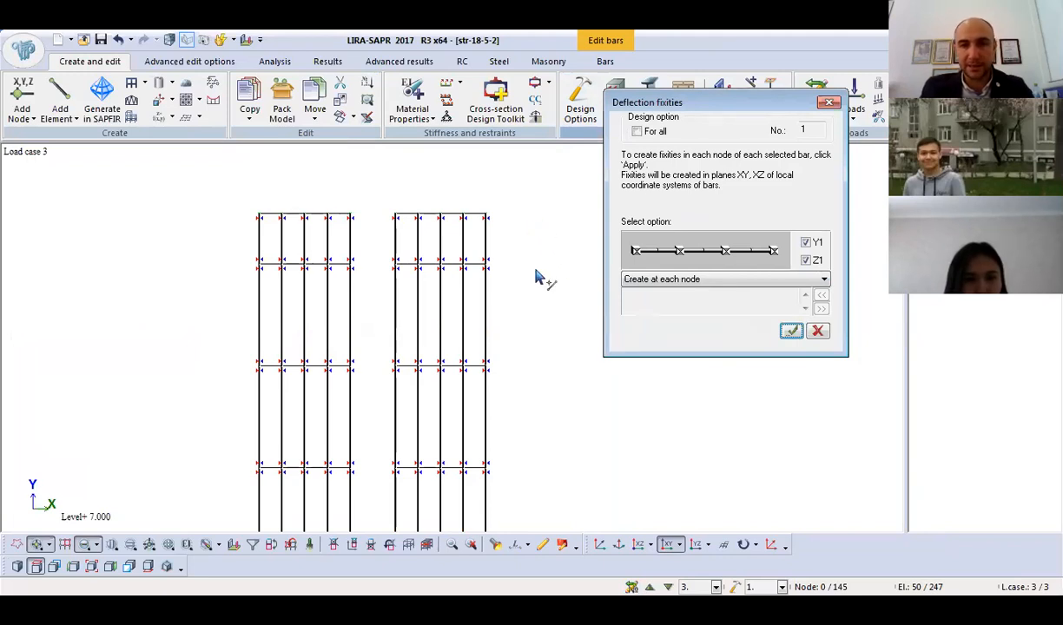
Restore the full model in the spatial view and close the deflection fixities settings.
middle_drag(541, 304, 261, 209)
right_click(152, 170)
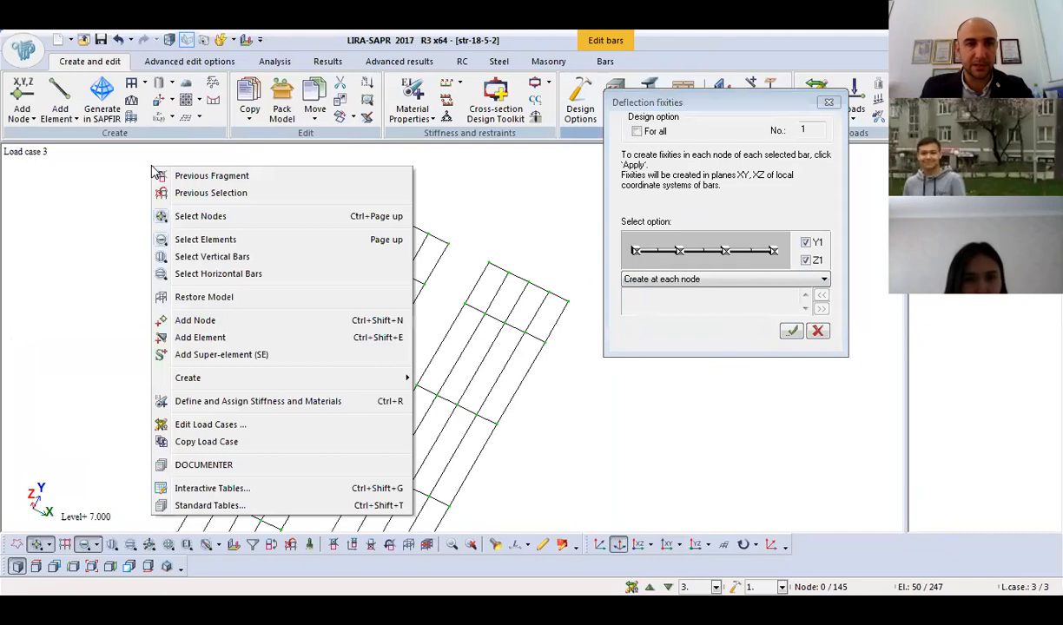
click(221, 300)
middle_drag(408, 308, 408, 260)
scroll(359, 380, up, 2)
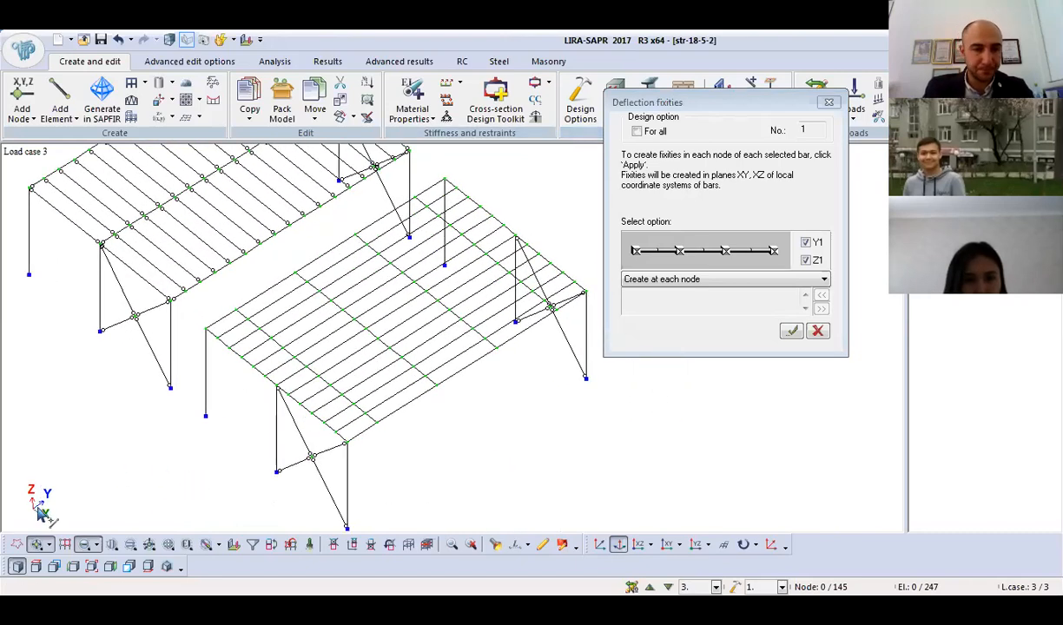
click(337, 349)
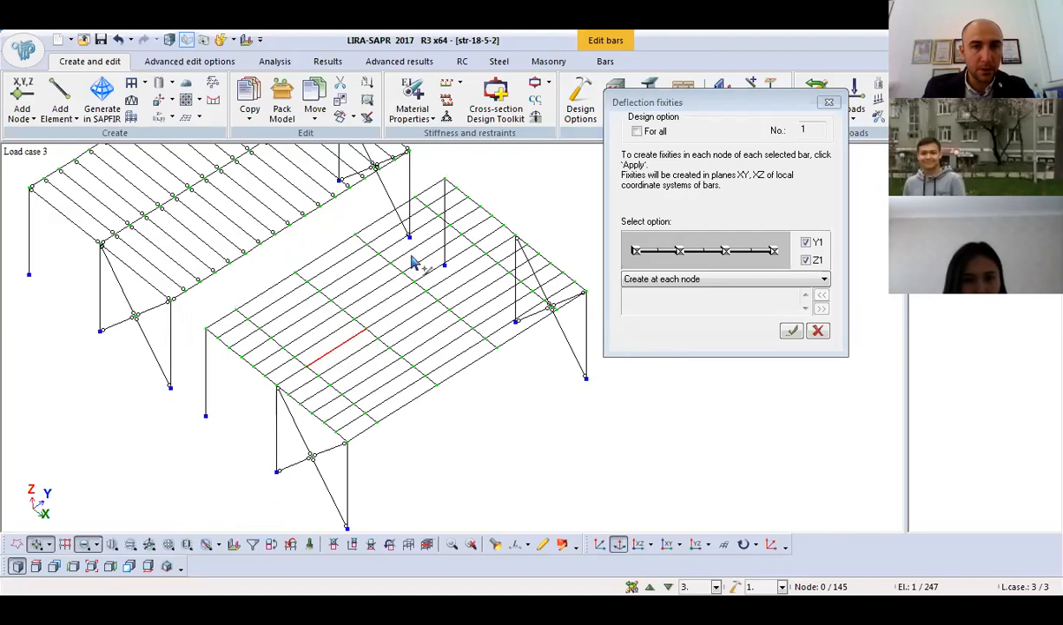
click(605, 62)
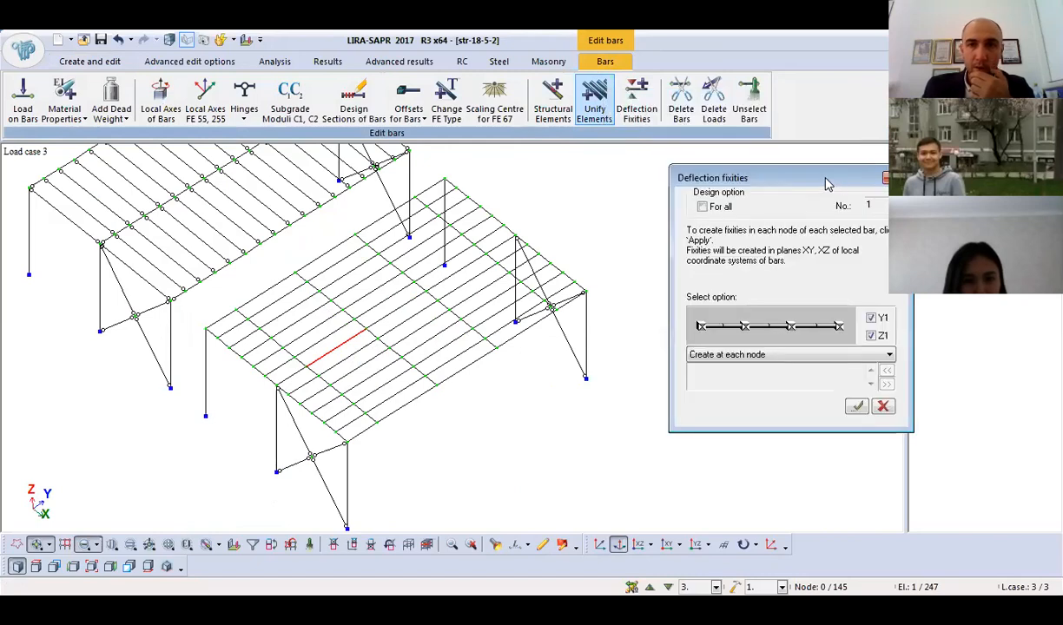
drag(827, 185, 601, 180)
click(667, 174)
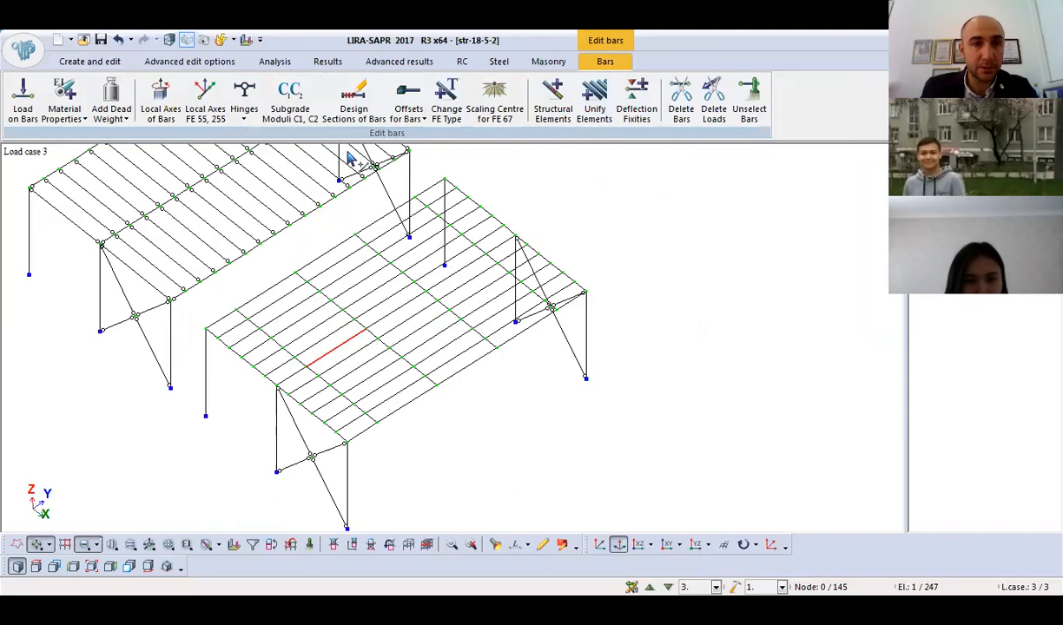
Select all I-section 24 (Second beam) bars by stiffness in the full model and close the stiffness settings.
middle_drag(395, 287, 735, 382)
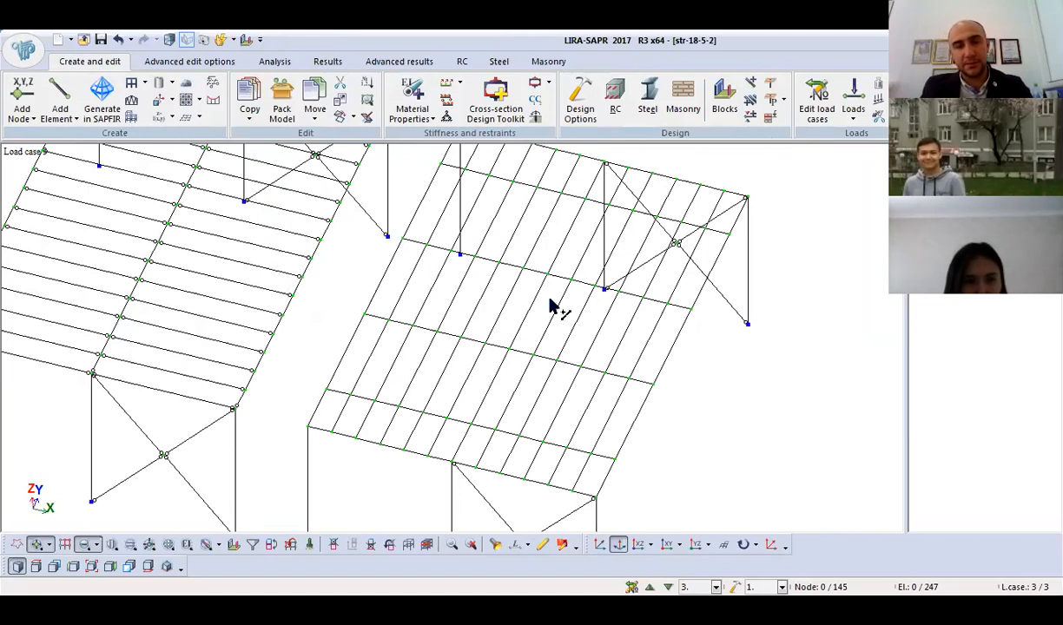
click(413, 95)
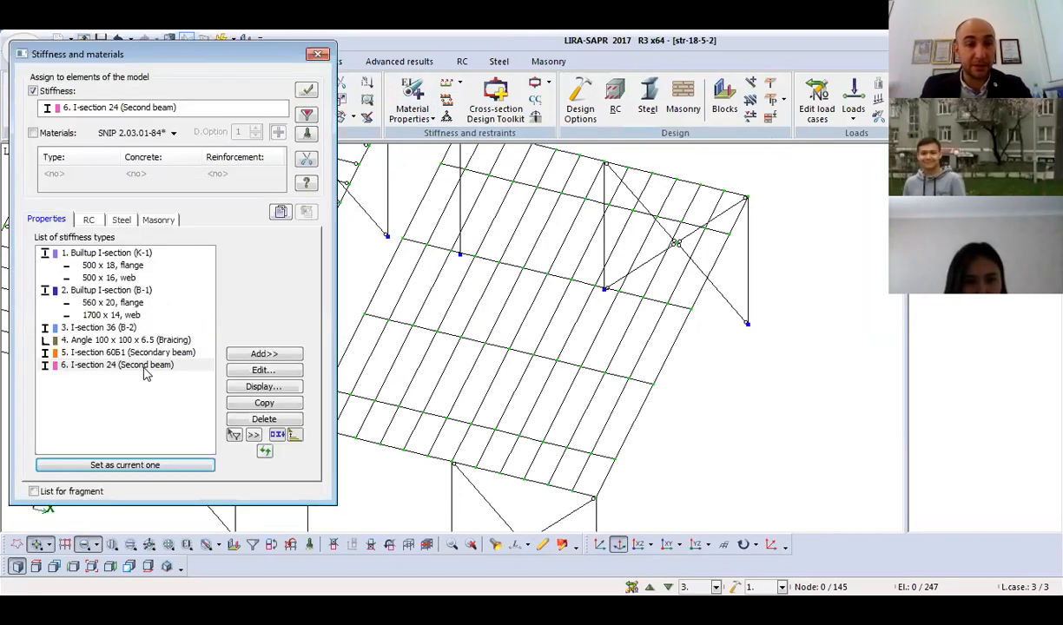
click(306, 116)
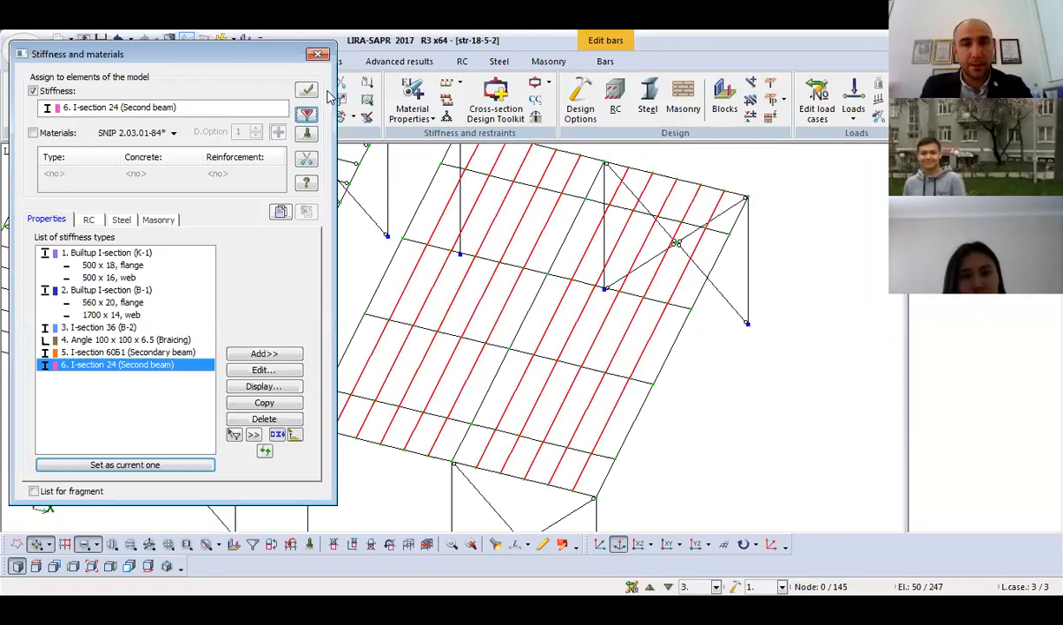
middle_drag(639, 251, 762, 268)
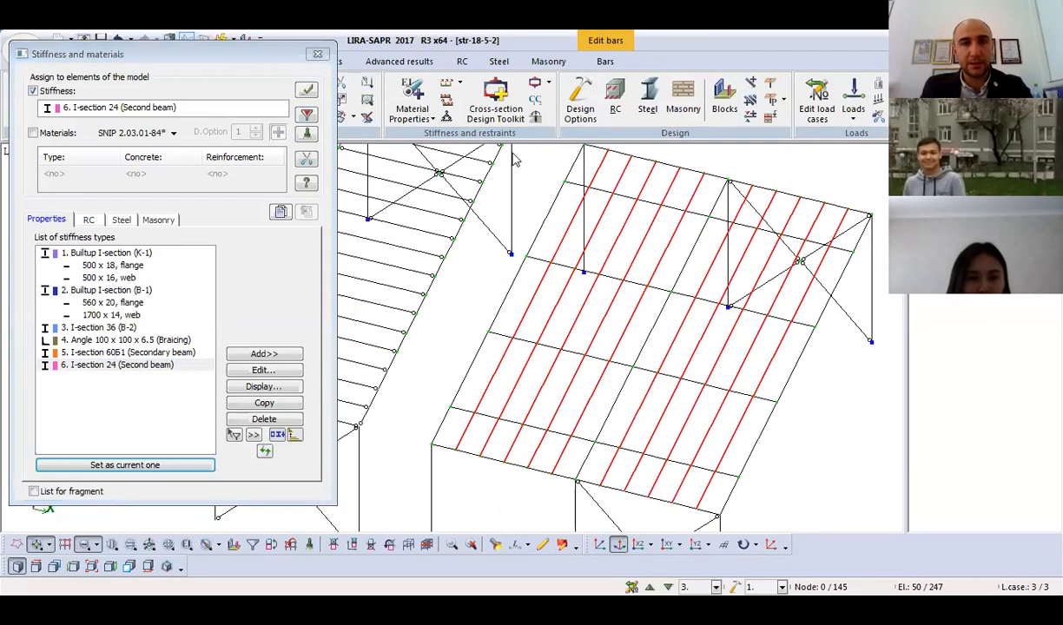
click(318, 54)
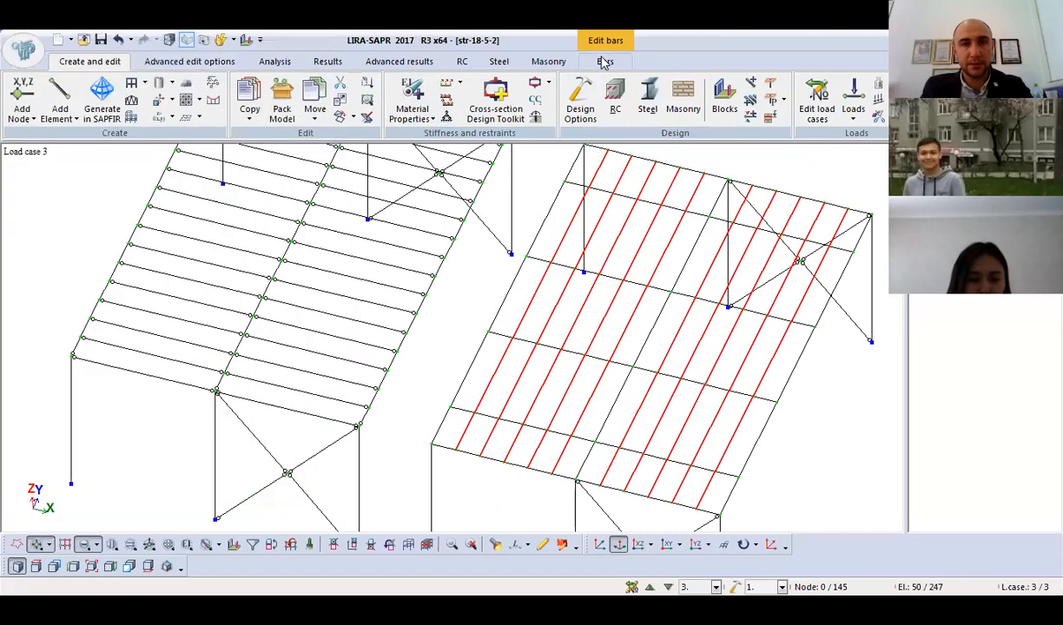
Assign UY hinges at the 1st and 2nd nodes of the selected second beams and close the hinge settings.
click(606, 61)
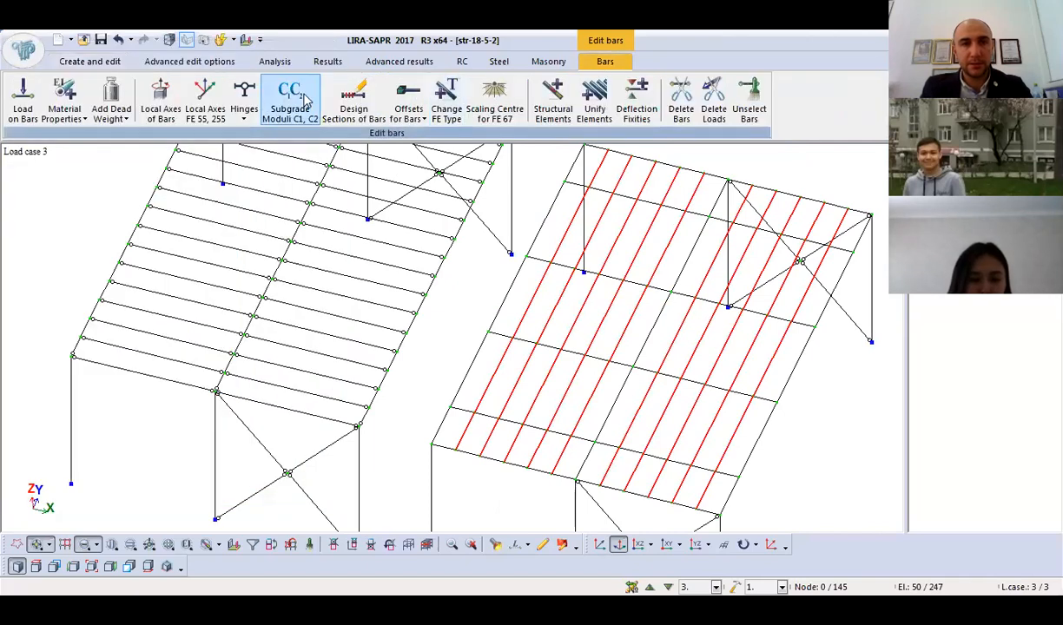
click(247, 96)
click(141, 191)
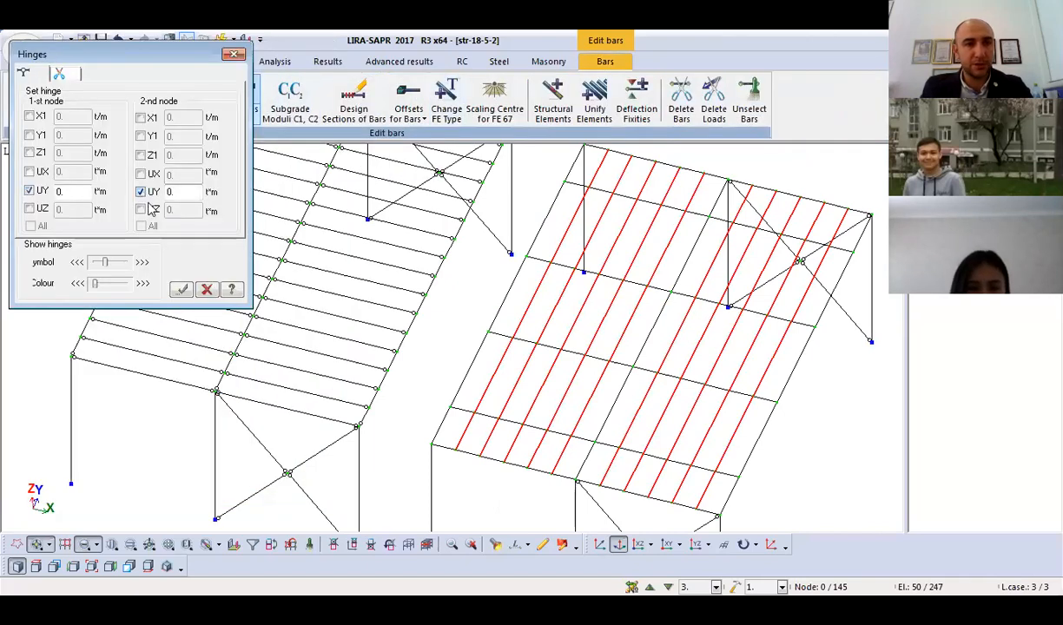
click(179, 291)
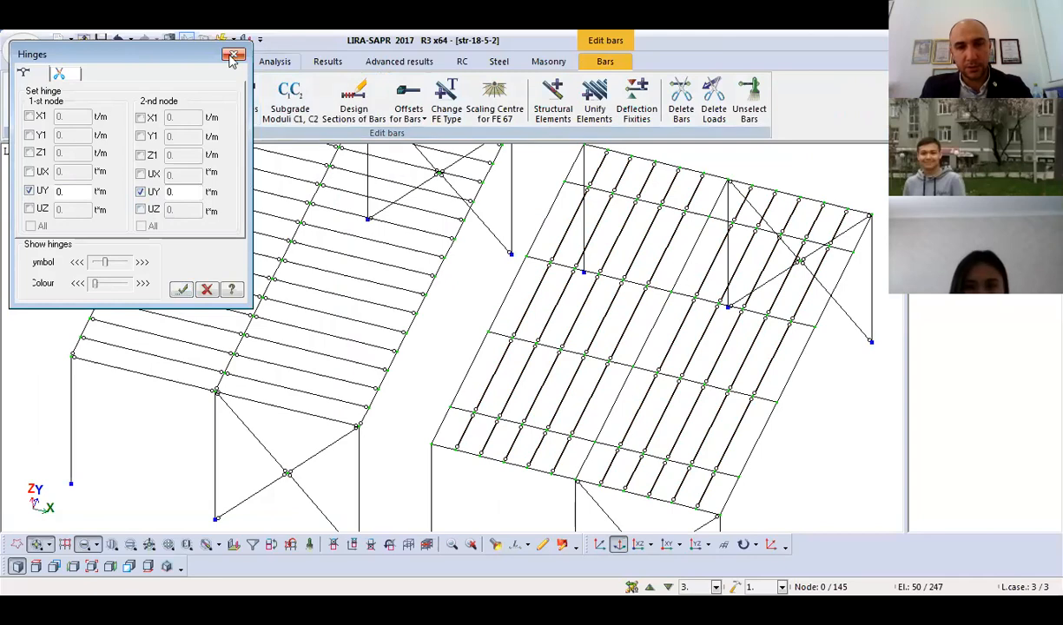
click(471, 150)
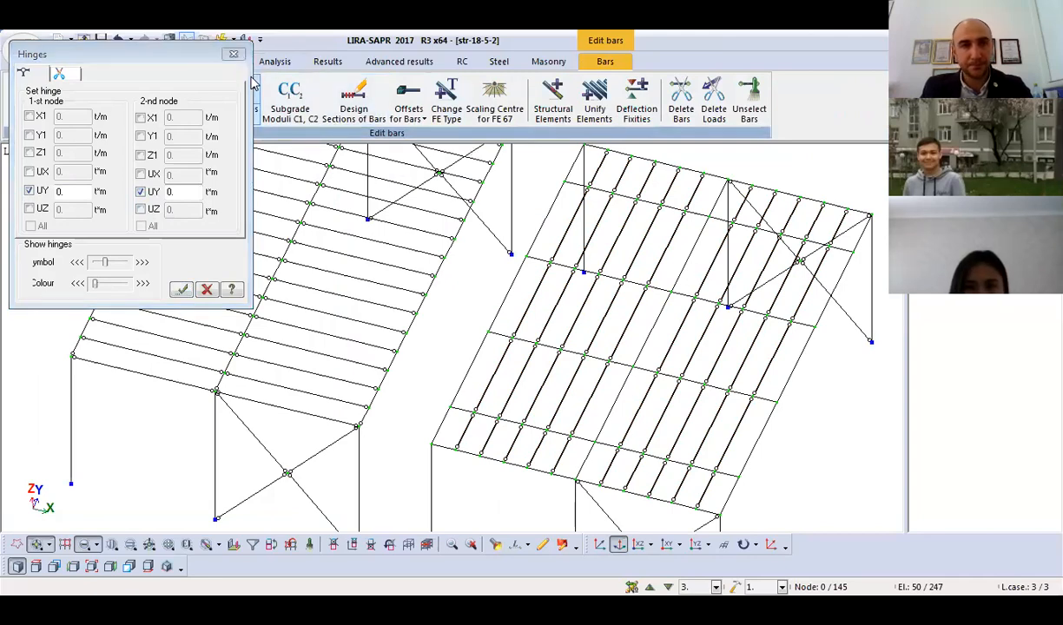
click(253, 82)
middle_drag(531, 243, 552, 182)
drag(526, 163, 520, 256)
middle_drag(527, 314, 519, 232)
drag(492, 213, 517, 323)
click(528, 341)
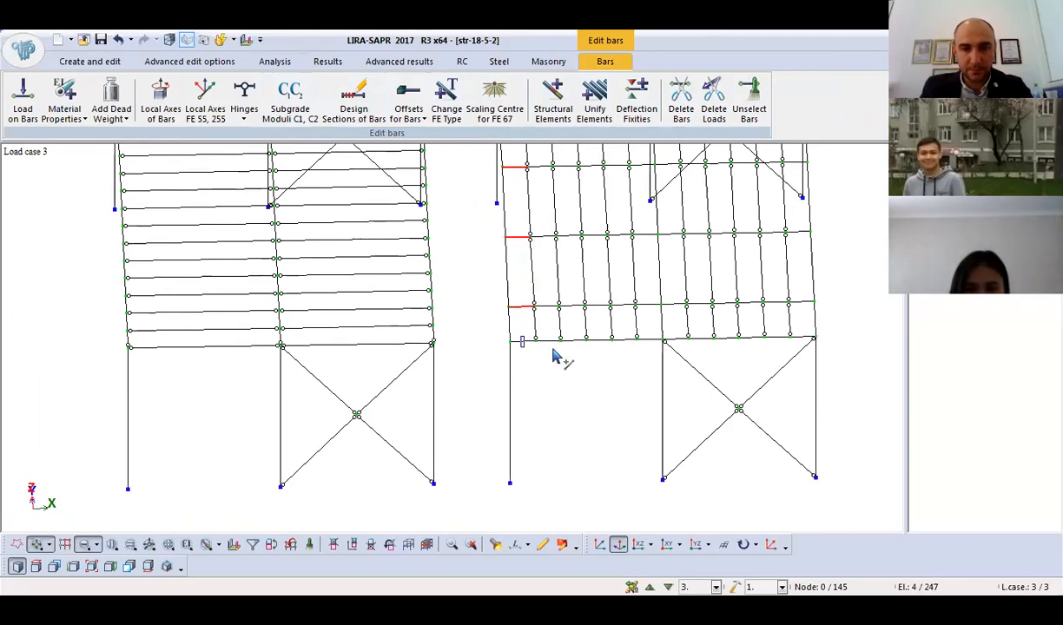
click(644, 340)
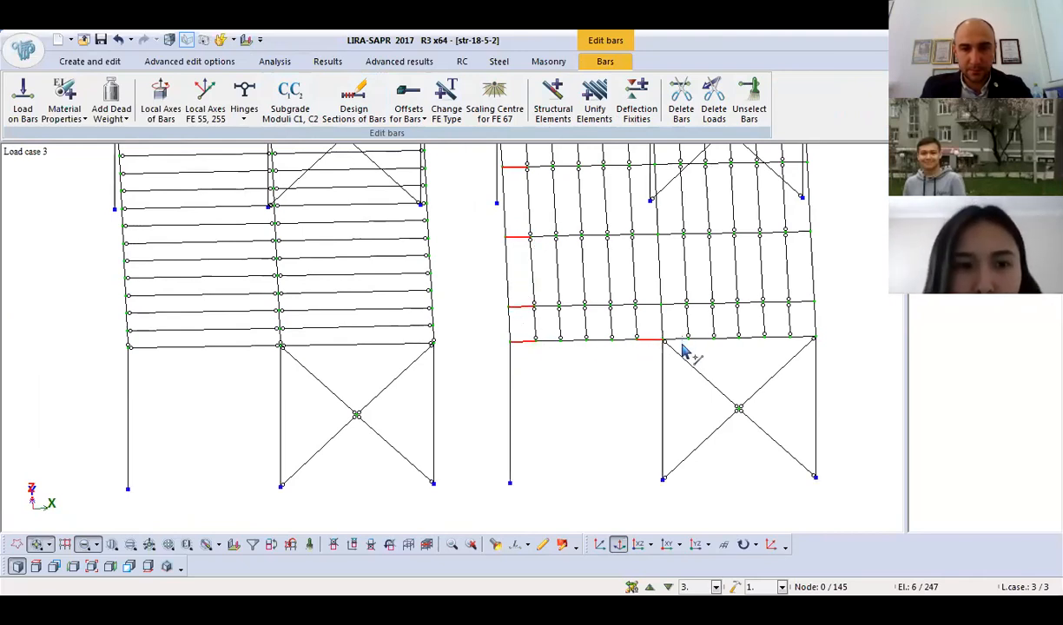
click(684, 344)
click(803, 342)
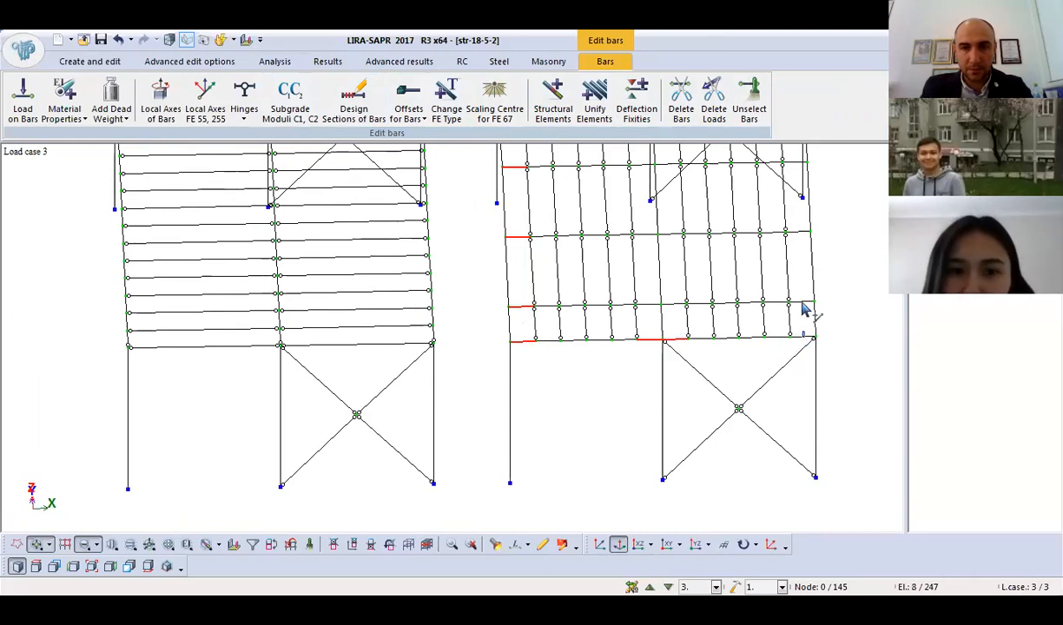
middle_drag(796, 252, 704, 312)
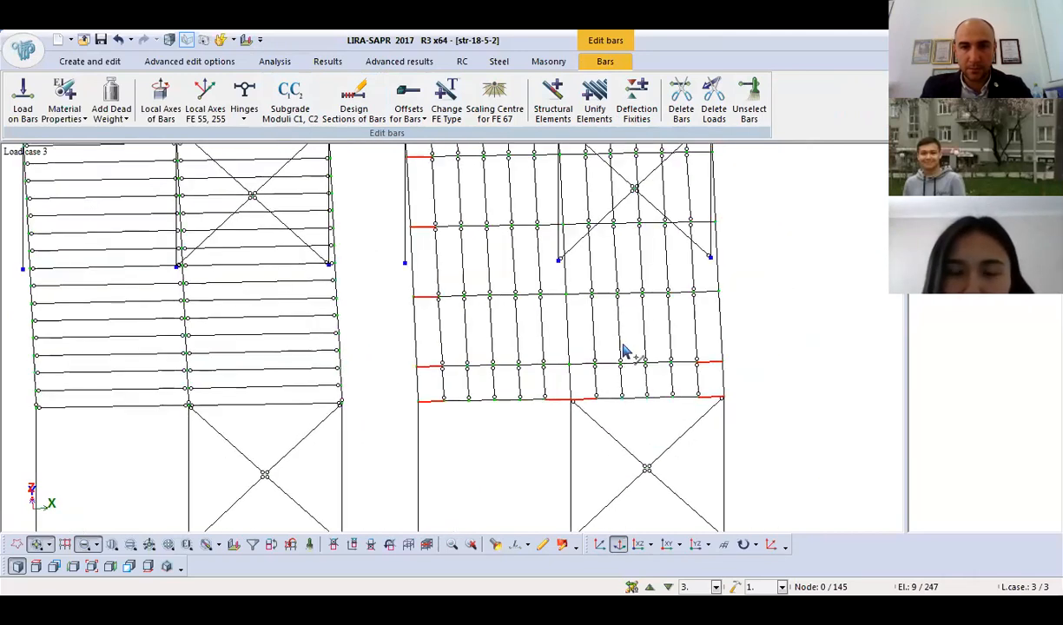
click(566, 371)
click(557, 360)
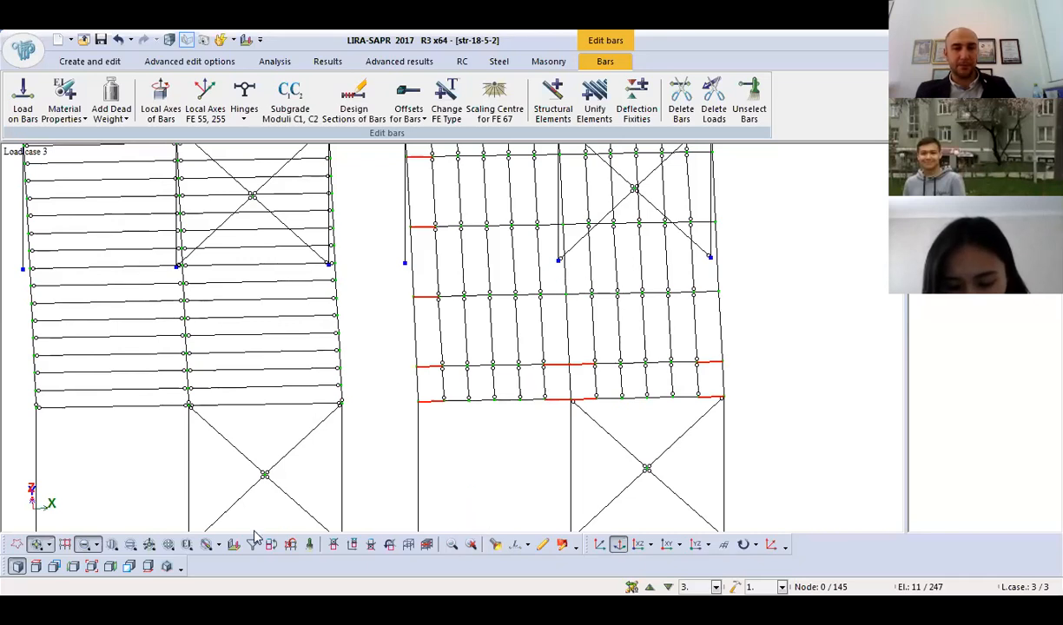
click(311, 545)
Assign a UY hinge at the 1st node of the second frame's frontmost X-direction beam, on its outer end bar at the unbraced corner column.
middle_drag(464, 316, 492, 226)
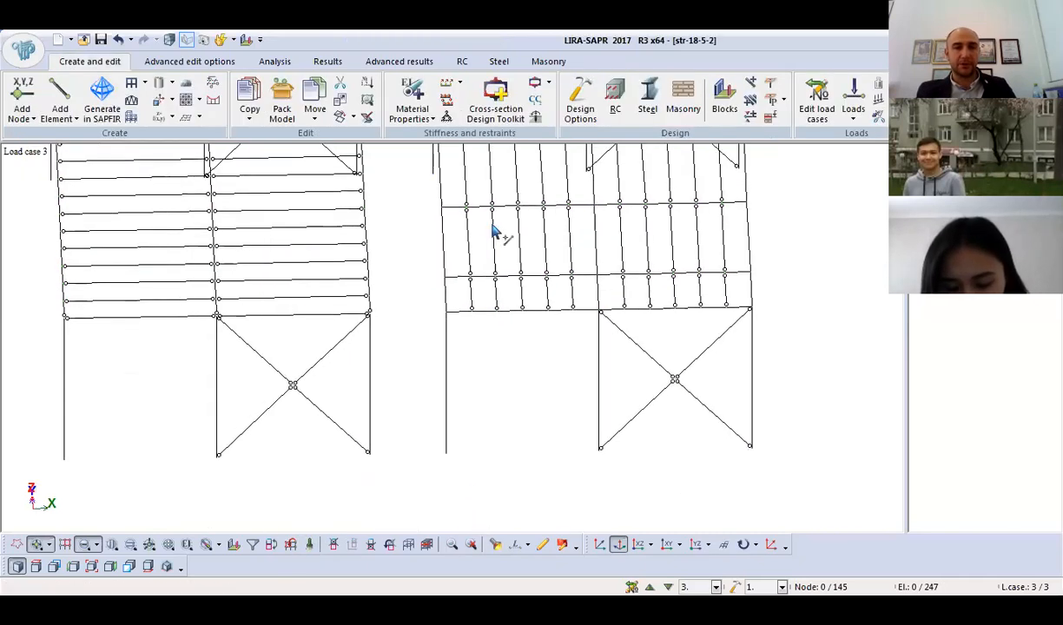
scroll(460, 295, up, 2)
click(463, 304)
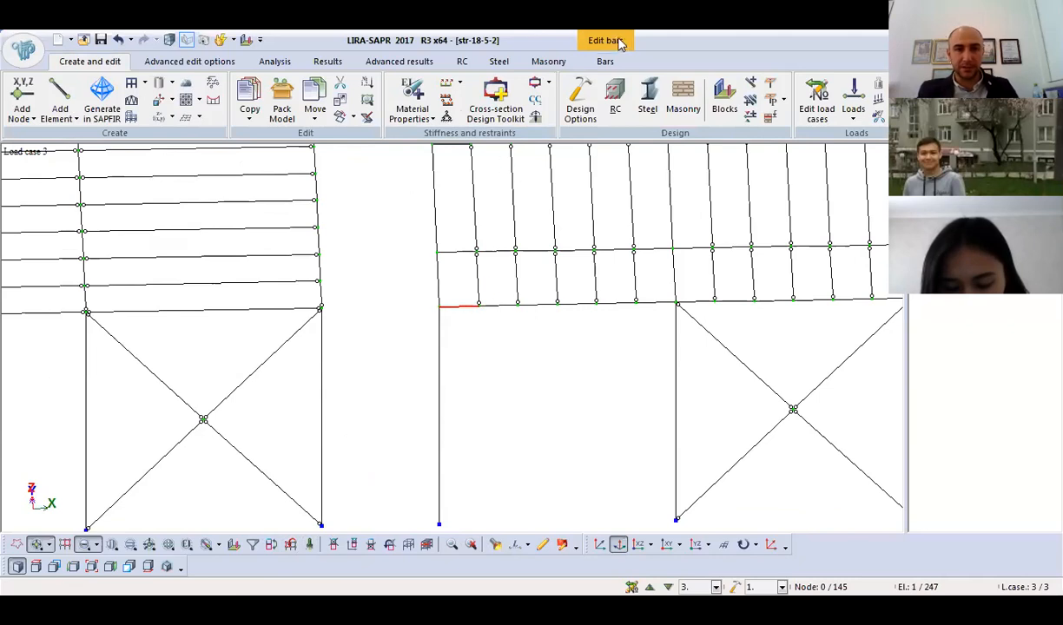
click(605, 61)
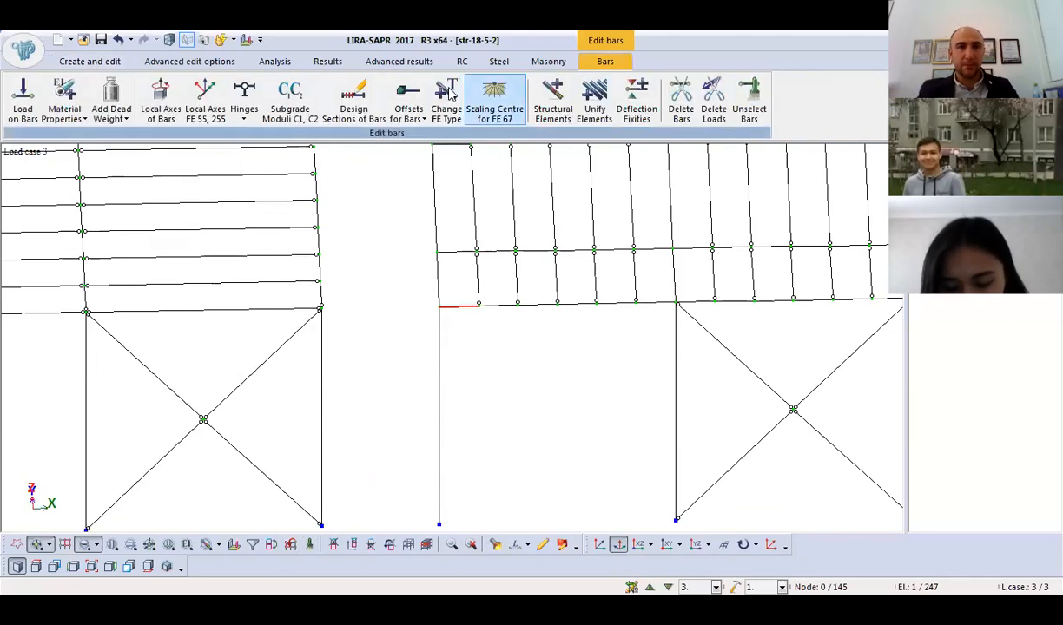
click(244, 97)
click(30, 190)
click(181, 289)
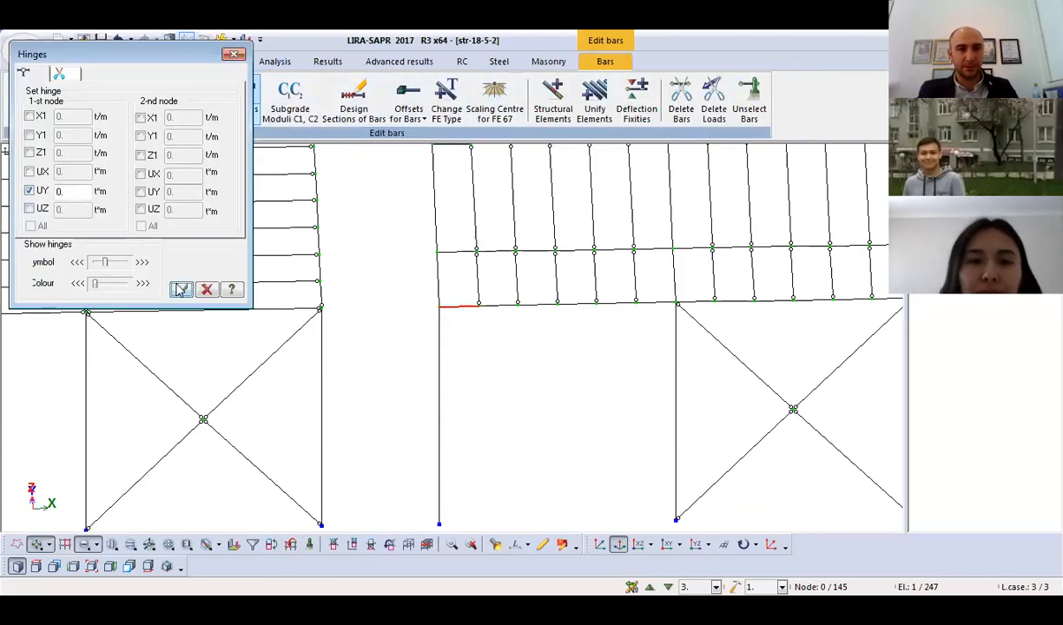
Assign UY hinges at the 1st nodes of the four intermediate X-direction beams, on their outer end bars along the second frame's unbraced edge.
click(456, 252)
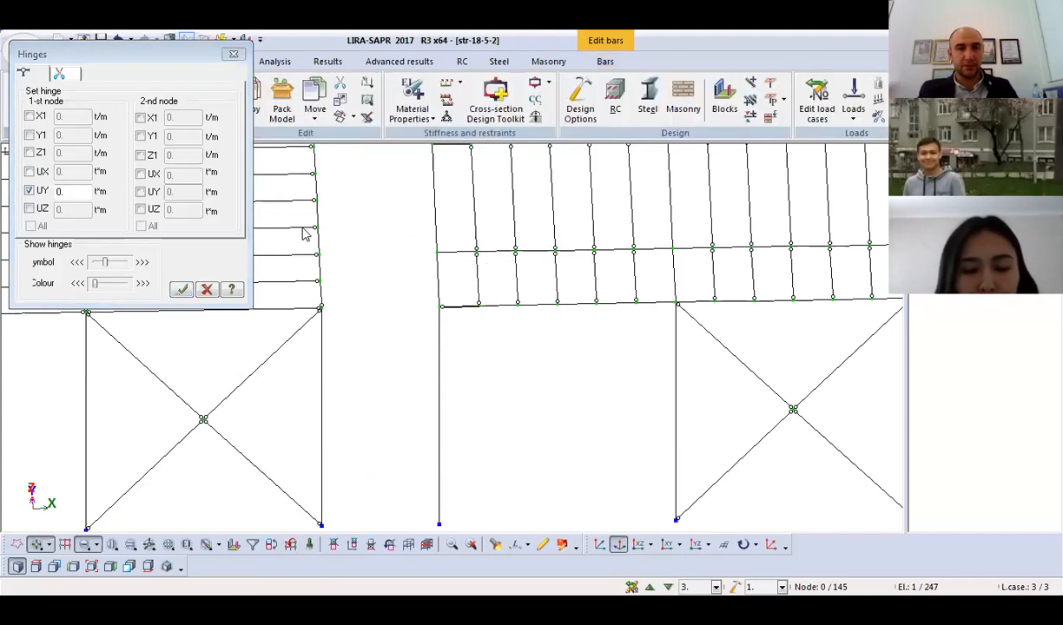
scroll(495, 331, up, 2)
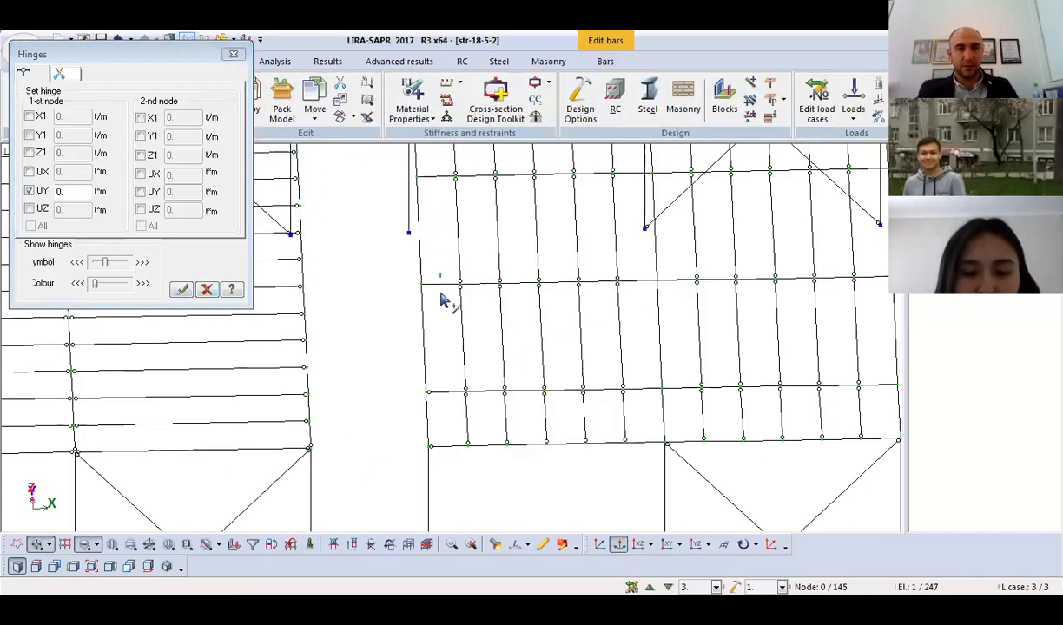
click(421, 267)
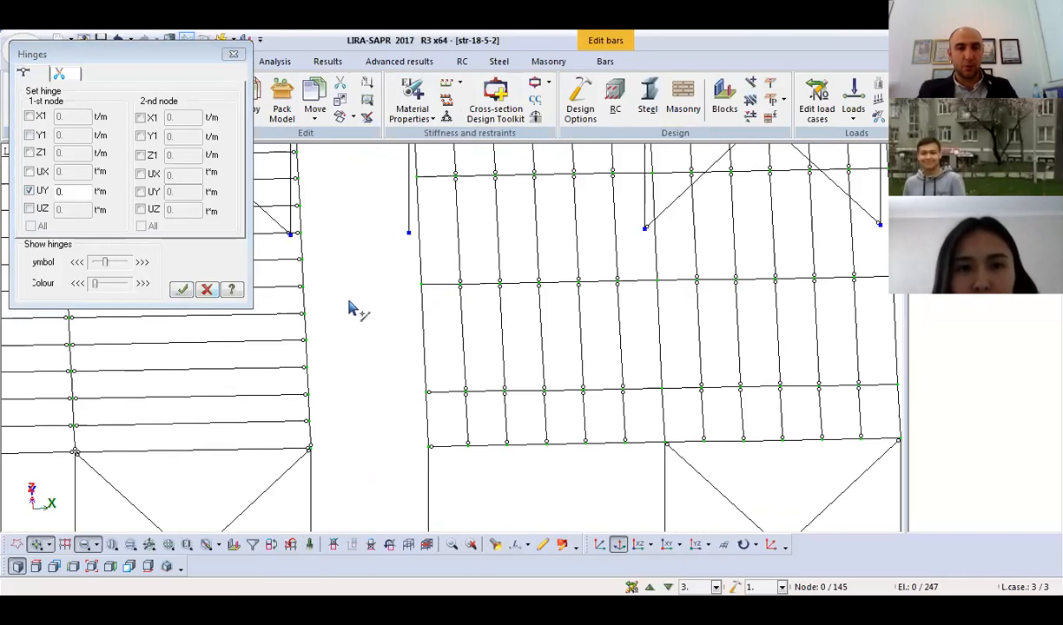
middle_drag(452, 172, 445, 368)
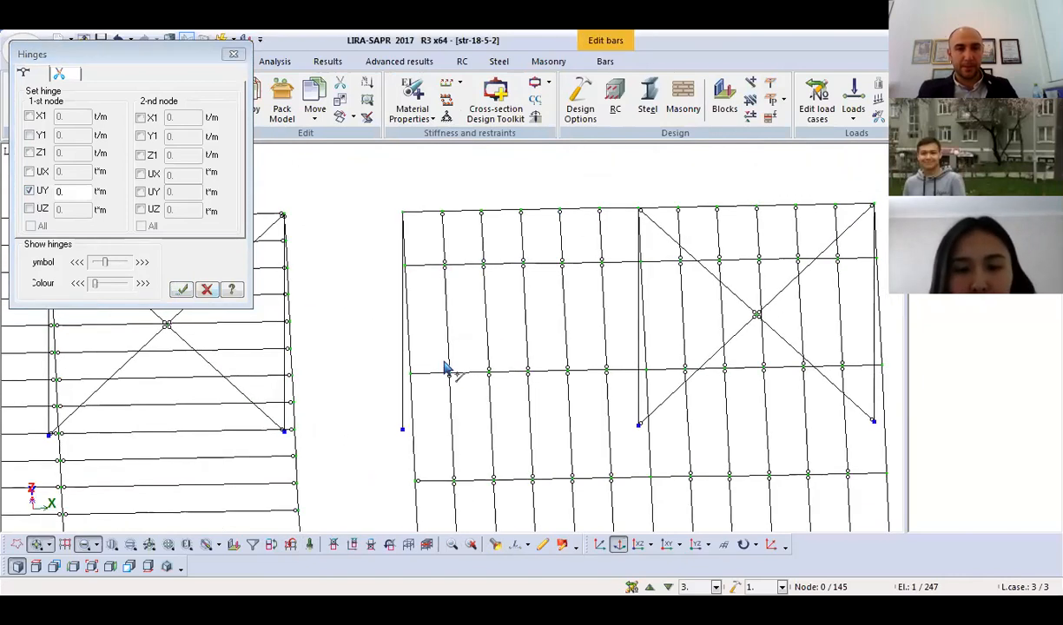
click(432, 373)
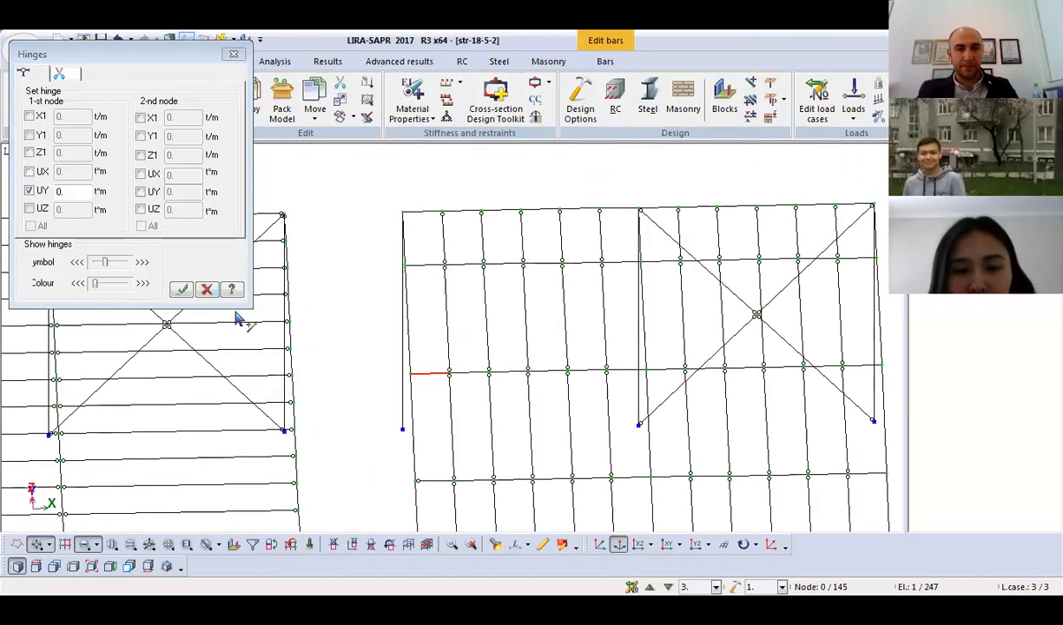
click(423, 268)
click(181, 289)
Try a 1st-node UY hinge on the rearmost beam's outer end bar, and delete the 1st-node UY hinges from both roof bars at that corner.
click(425, 213)
click(181, 291)
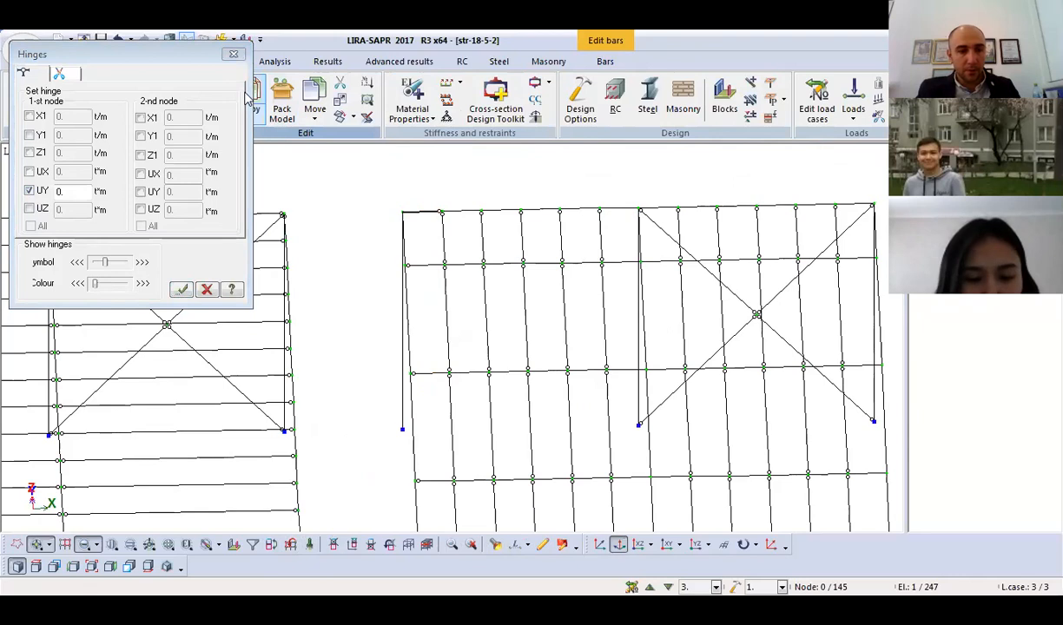
click(404, 241)
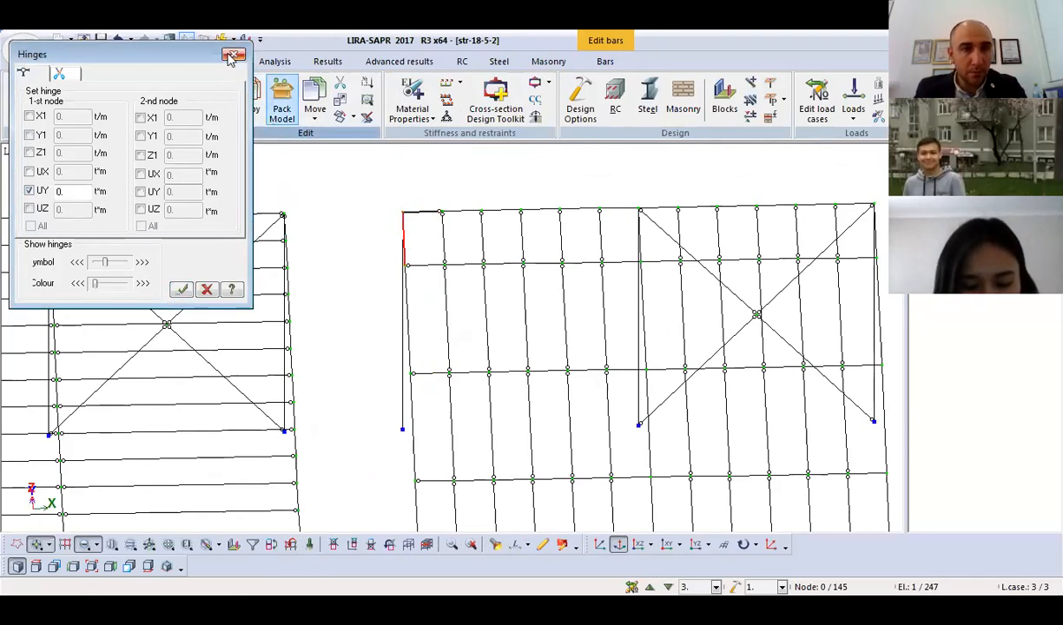
click(424, 211)
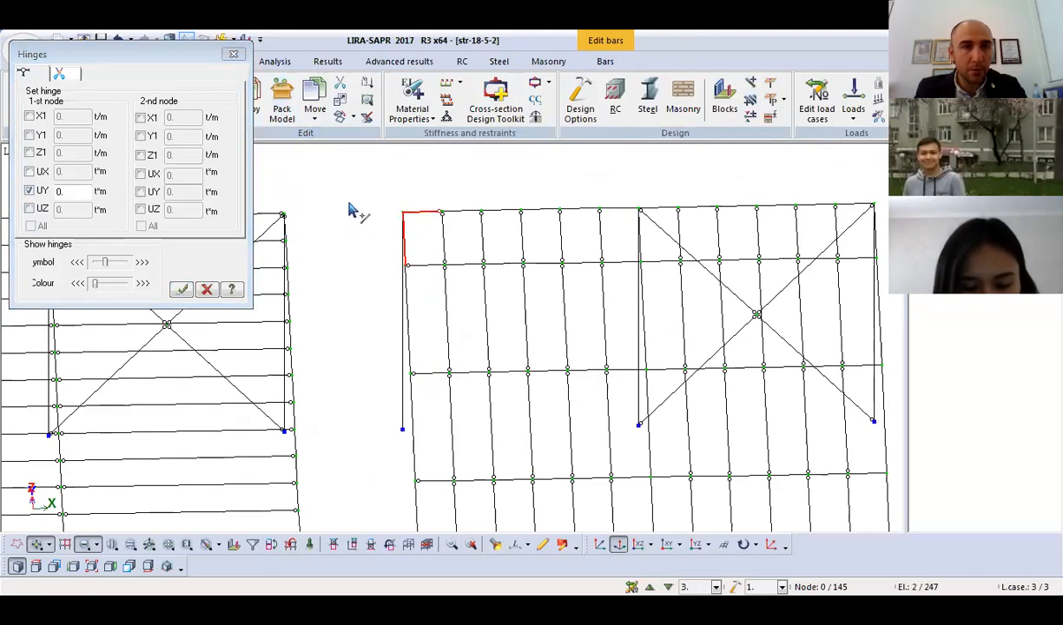
click(66, 75)
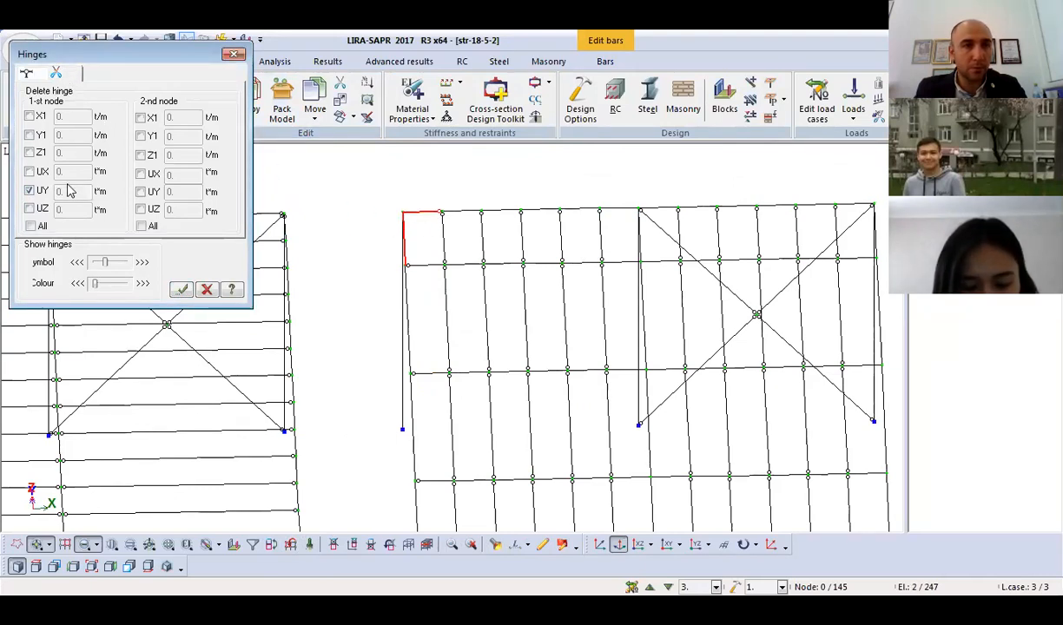
click(183, 291)
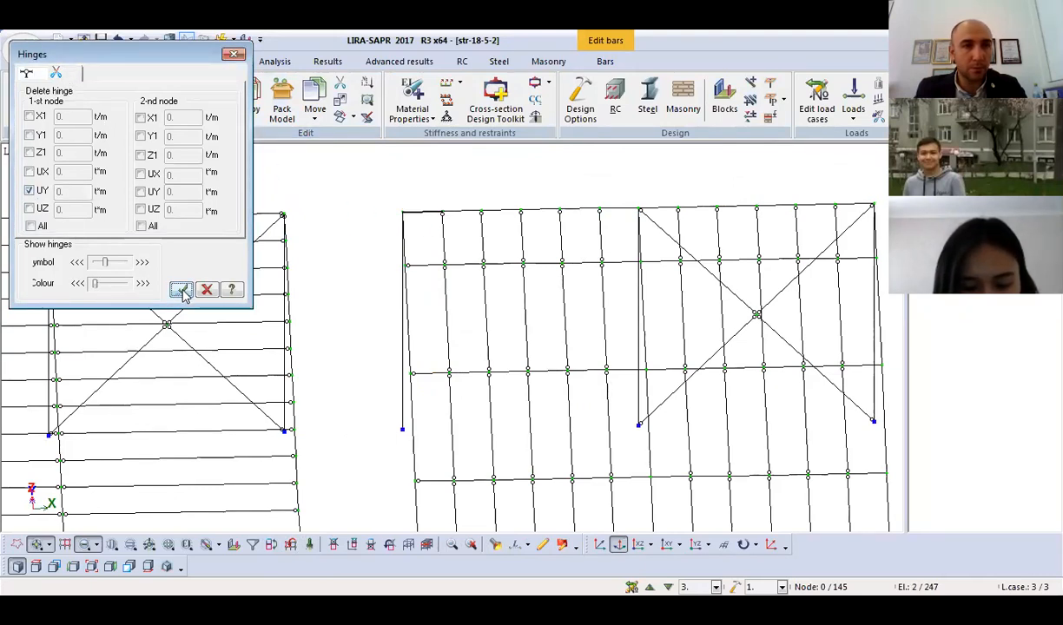
Try to delete the 2nd-node UY hinge from the rearmost X-direction beam's outer end bar at the unbraced corner column.
click(417, 214)
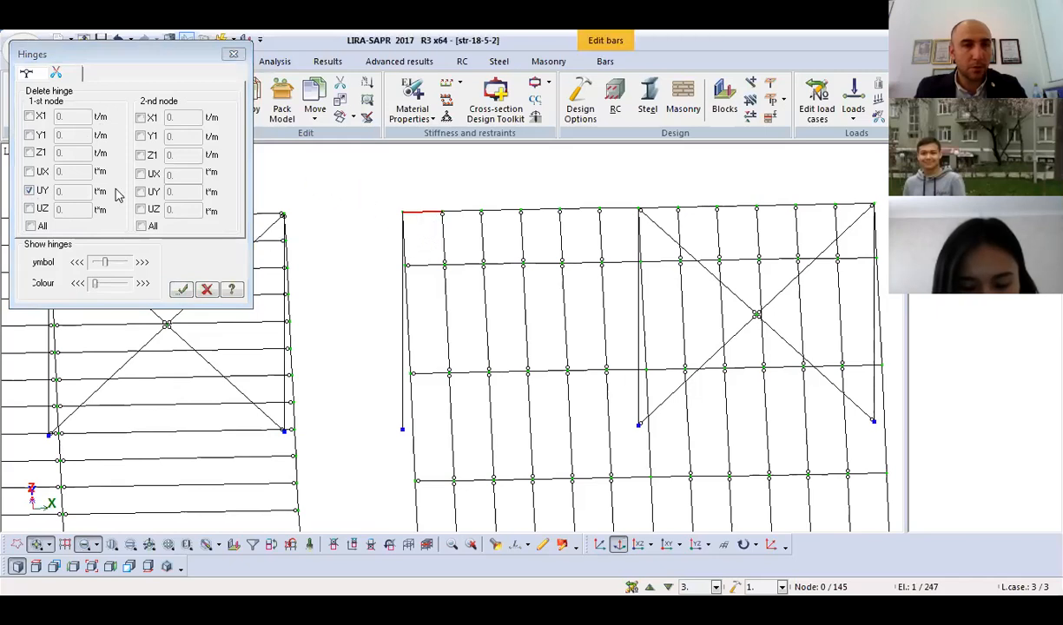
click(27, 197)
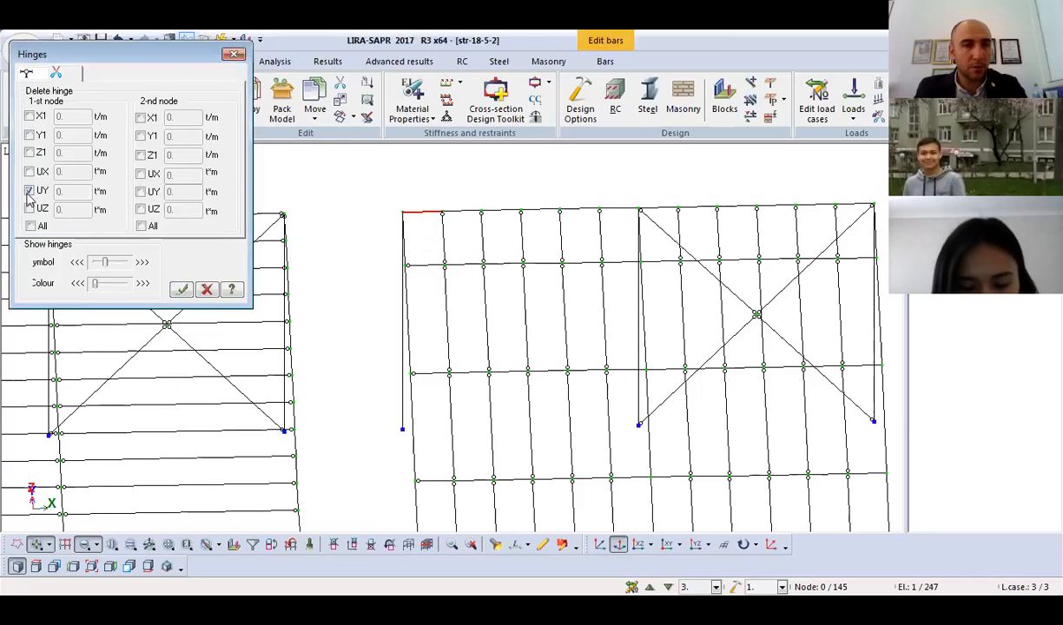
click(181, 289)
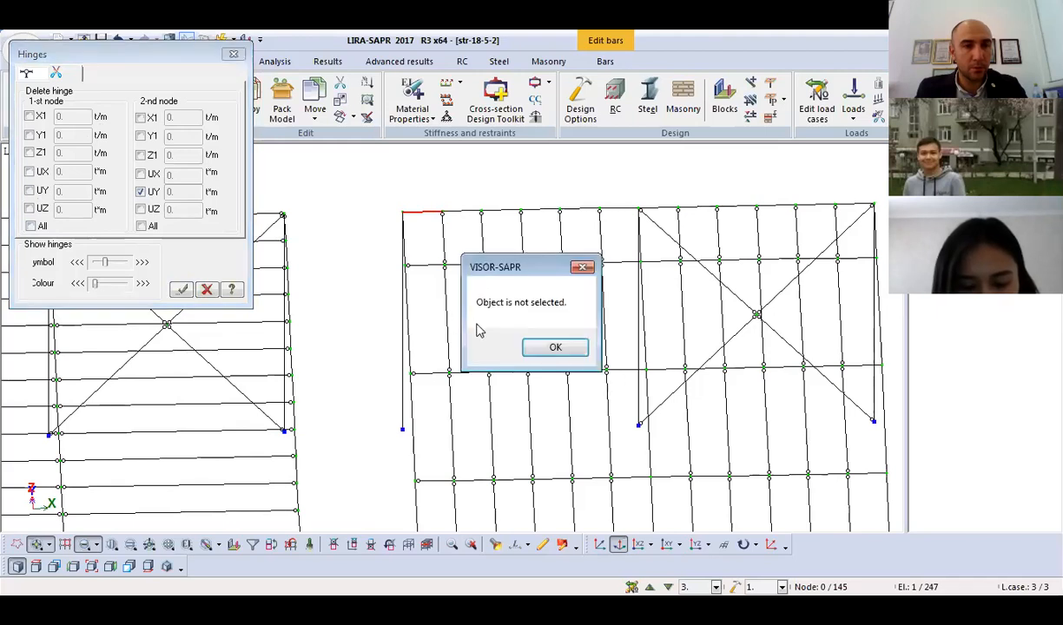
click(552, 349)
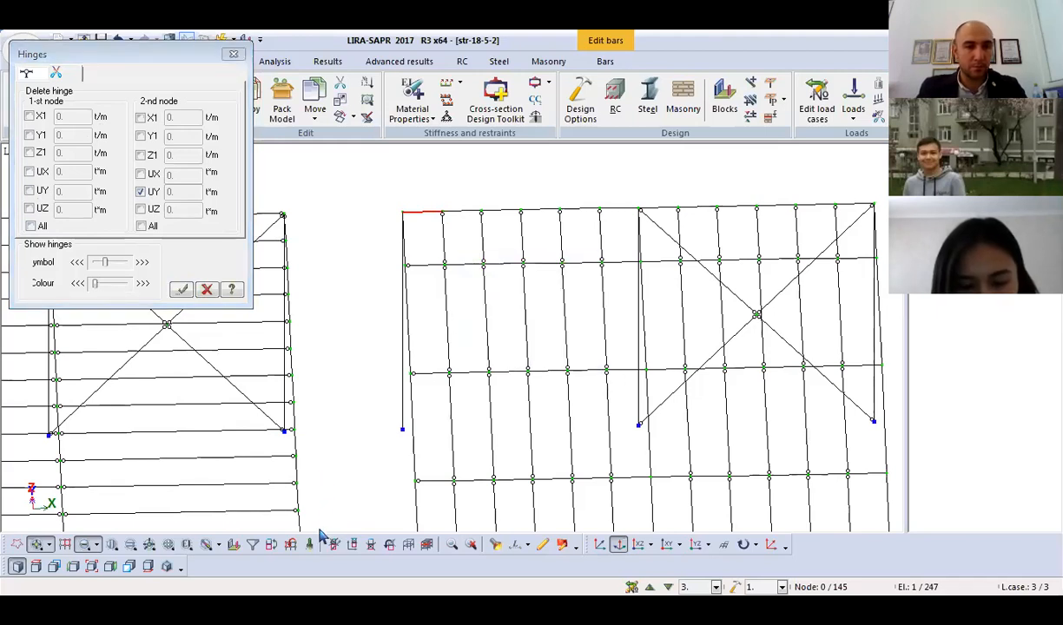
click(434, 216)
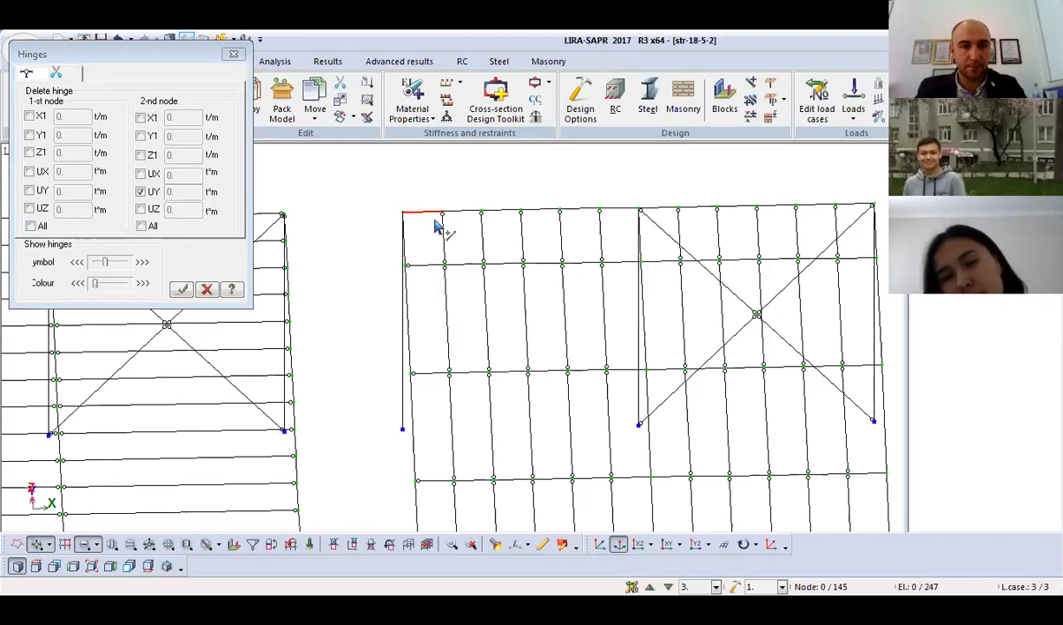
scroll(437, 206, up, 1)
scroll(436, 206, up, 1)
click(428, 181)
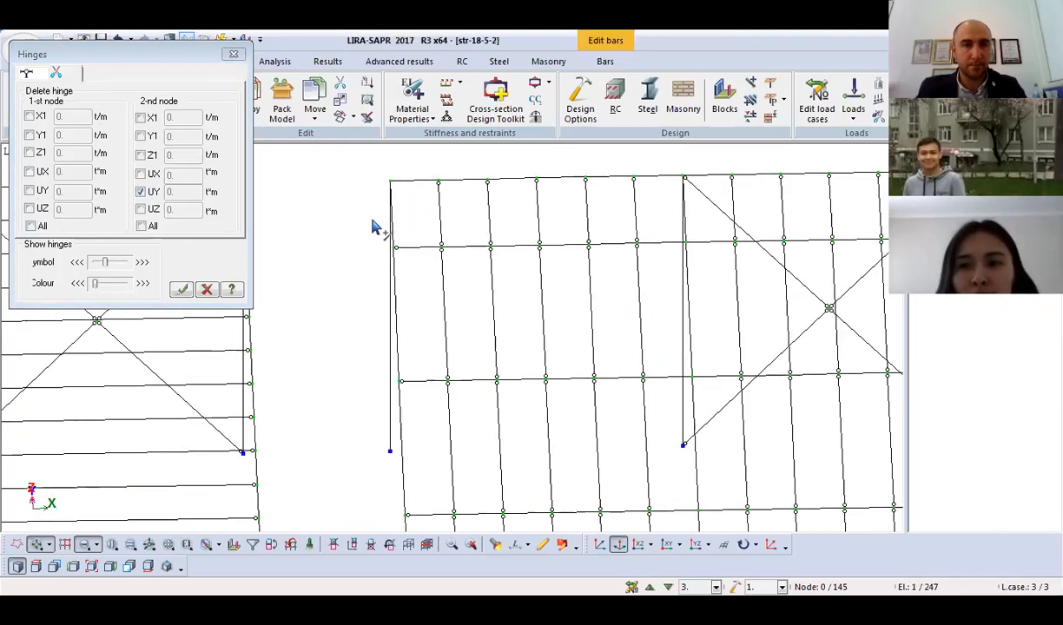
click(181, 290)
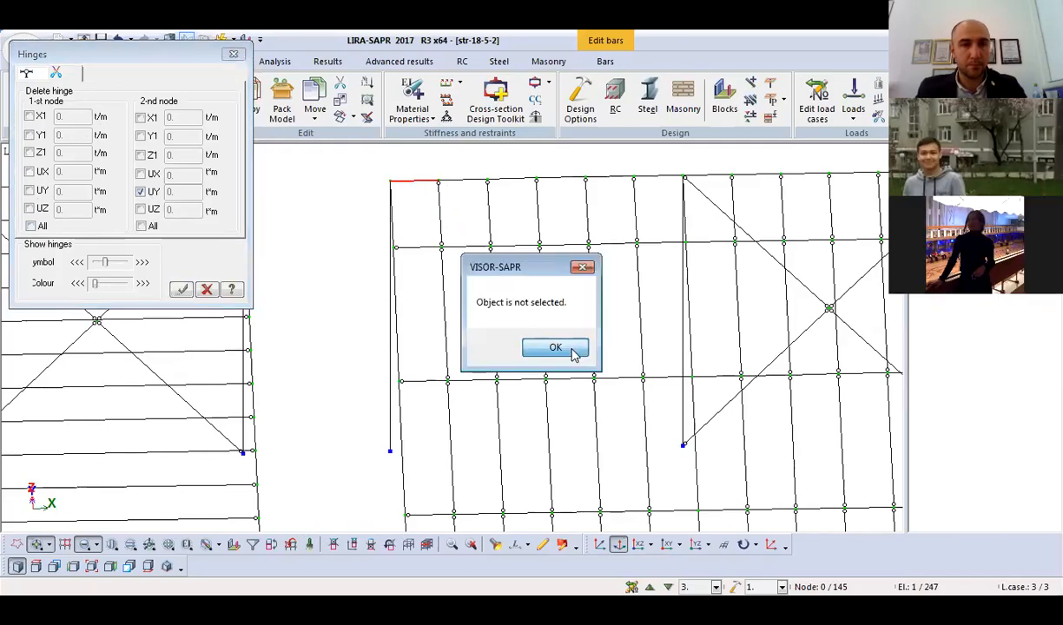
click(569, 351)
Assign a UY hinge at the 2nd node of the rearmost X-direction beam's outer end bar, at the unbraced corner column.
scroll(632, 314, down, 1)
middle_drag(633, 315, 462, 258)
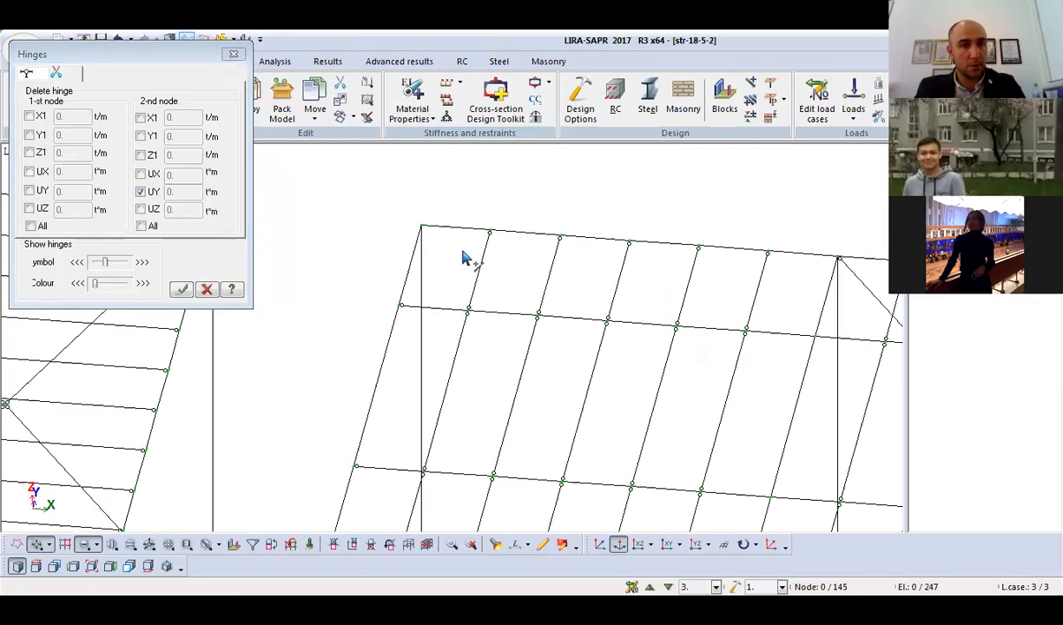
click(28, 75)
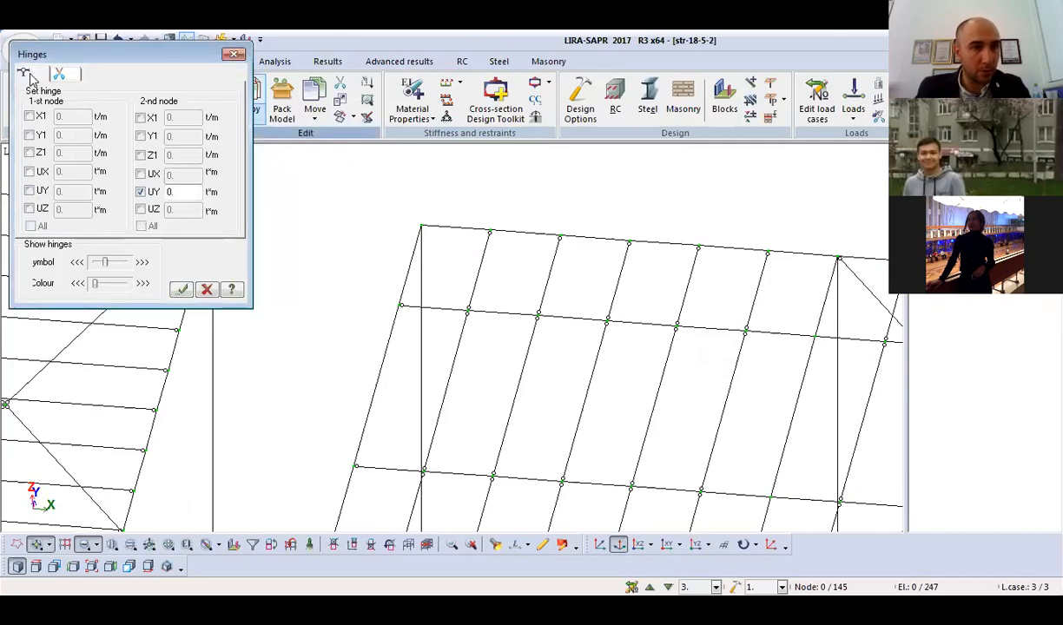
click(456, 229)
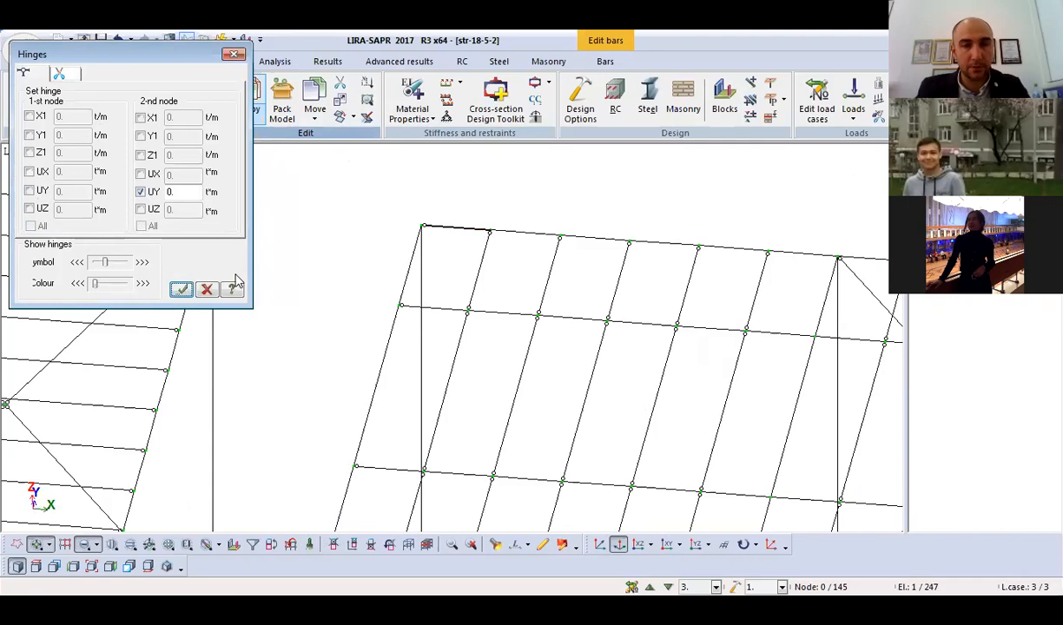
Assign a UY hinge at the 1st node of the rearmost beam's bar meeting the middle column from the unbraced bay.
scroll(373, 260, down, 2)
middle_drag(564, 244, 519, 217)
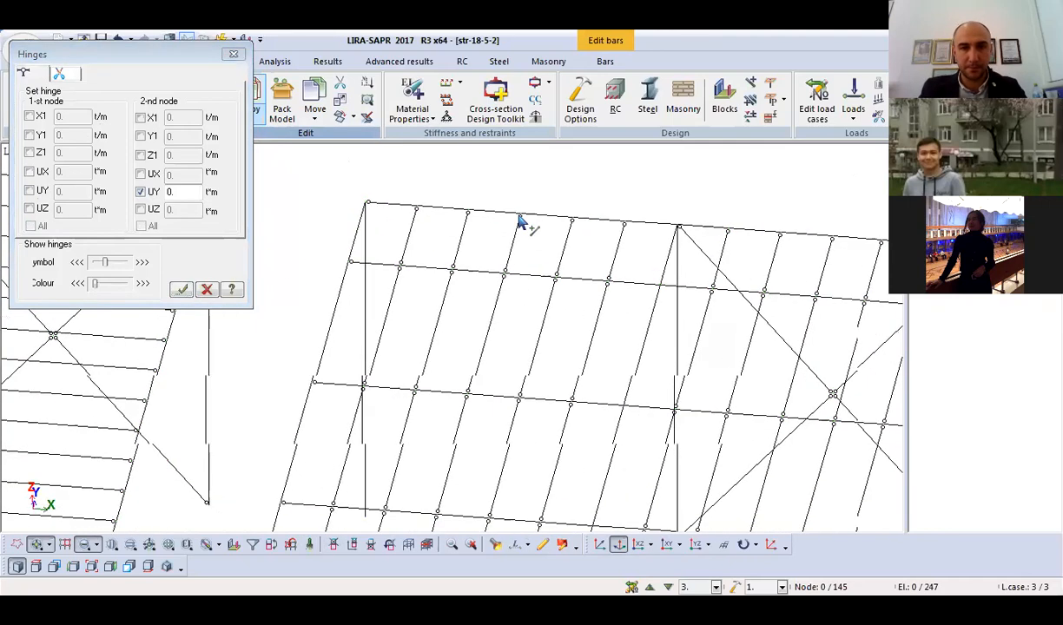
middle_drag(610, 219, 547, 200)
drag(532, 200, 521, 224)
click(30, 190)
click(141, 191)
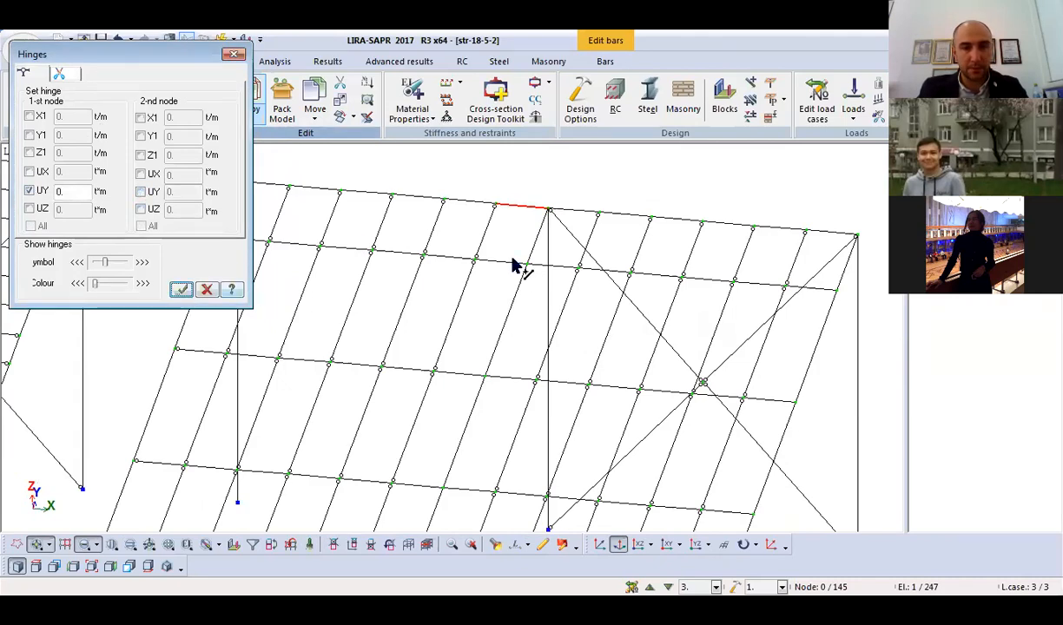
Assign a UY hinge at the 2nd node of the second-rearmost beam's bar meeting the middle Y-direction beam from the unbraced bay.
click(512, 262)
click(30, 190)
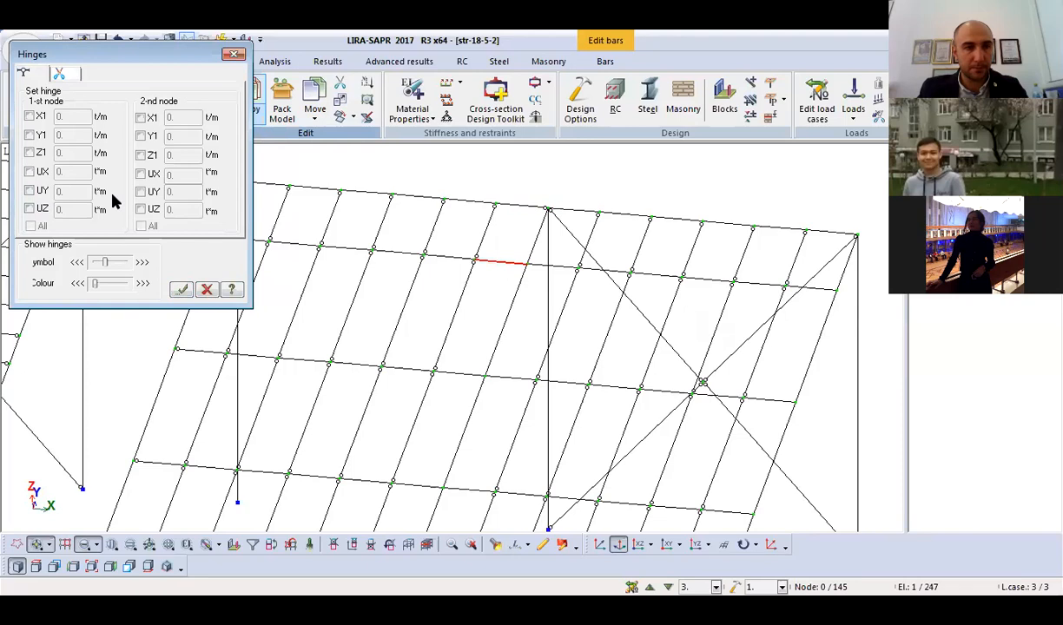
click(141, 192)
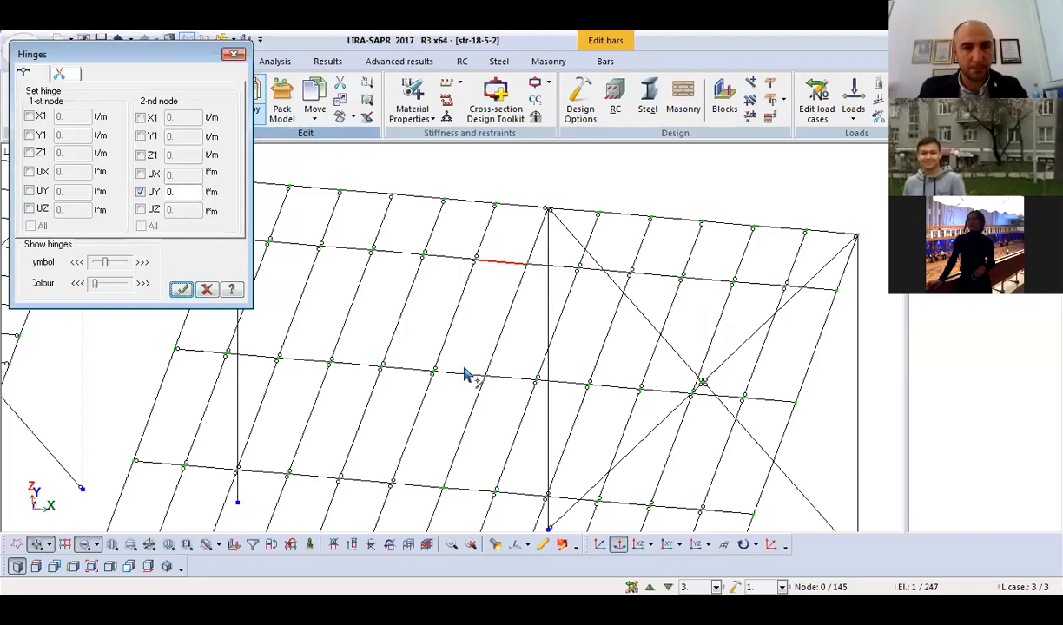
click(182, 289)
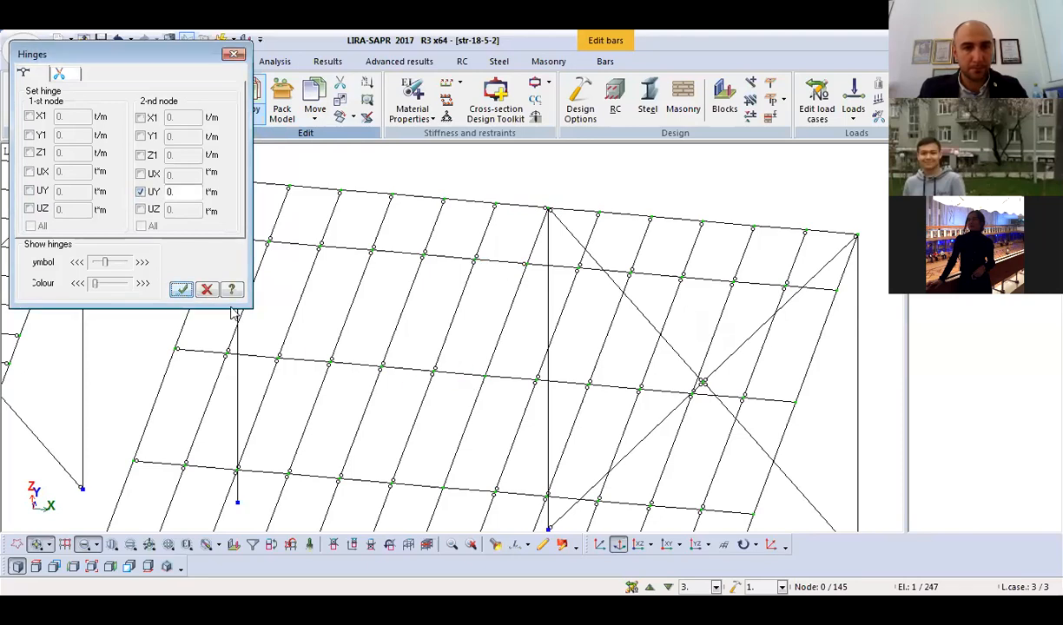
Assign 2nd-node UY hinges to the bars meeting the middle Y-direction beam from the unbraced bay on the remaining beams through the frontmost.
middle_drag(525, 382, 561, 209)
drag(463, 304, 445, 325)
click(181, 289)
middle_drag(417, 400, 474, 244)
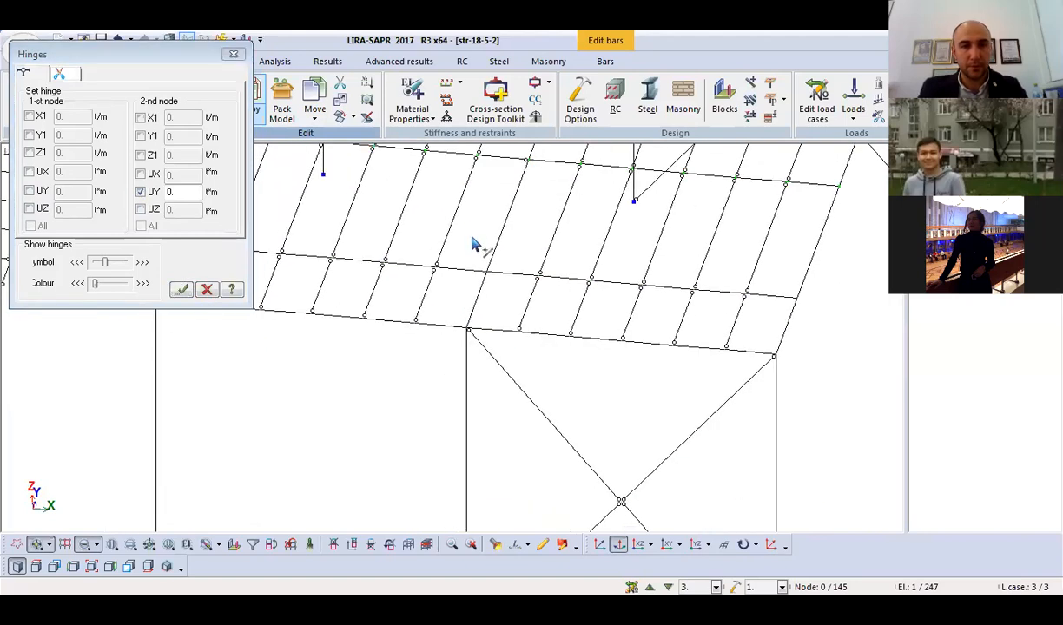
click(459, 275)
click(180, 289)
drag(440, 314, 430, 328)
click(180, 289)
Try a 2nd-node UY hinge on the frontmost beam's first bar in the braced bay, beside the middle column.
scroll(474, 337, up, 1)
scroll(481, 332, up, 1)
drag(514, 325, 501, 337)
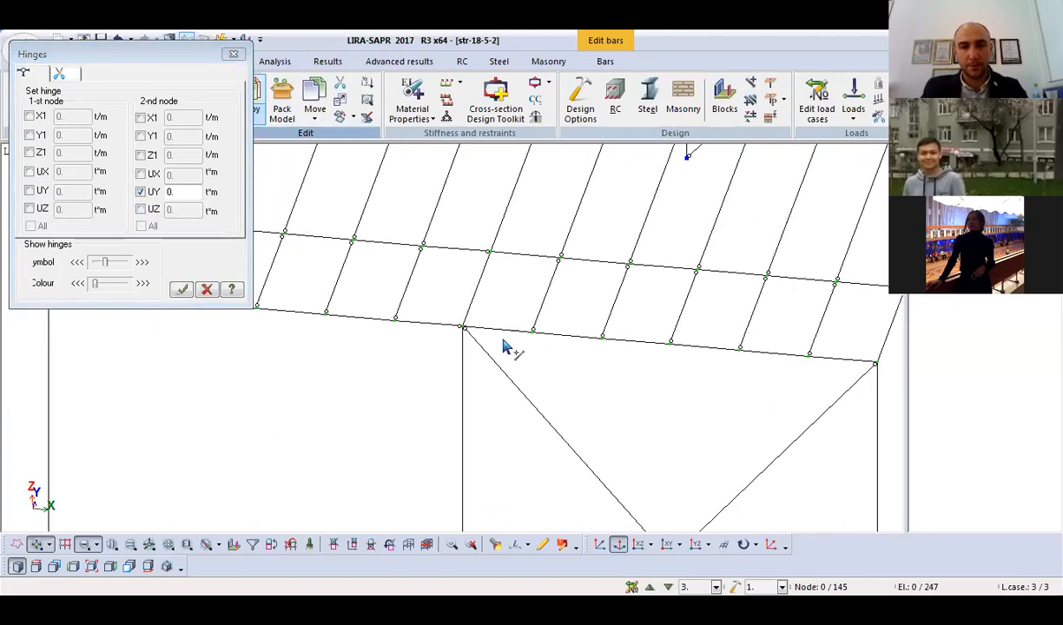
click(181, 289)
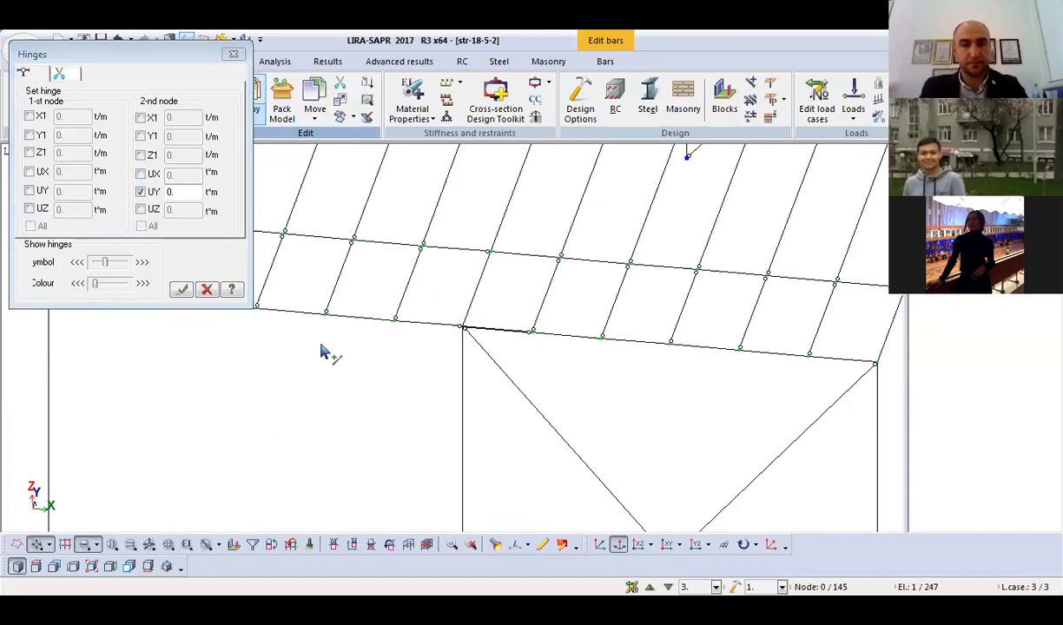
Assign 1st-node UY hinges to the first braced-bay bars of the frontmost beam and the beam behind it, at the middle Y-direction beam.
drag(513, 318, 502, 346)
click(30, 190)
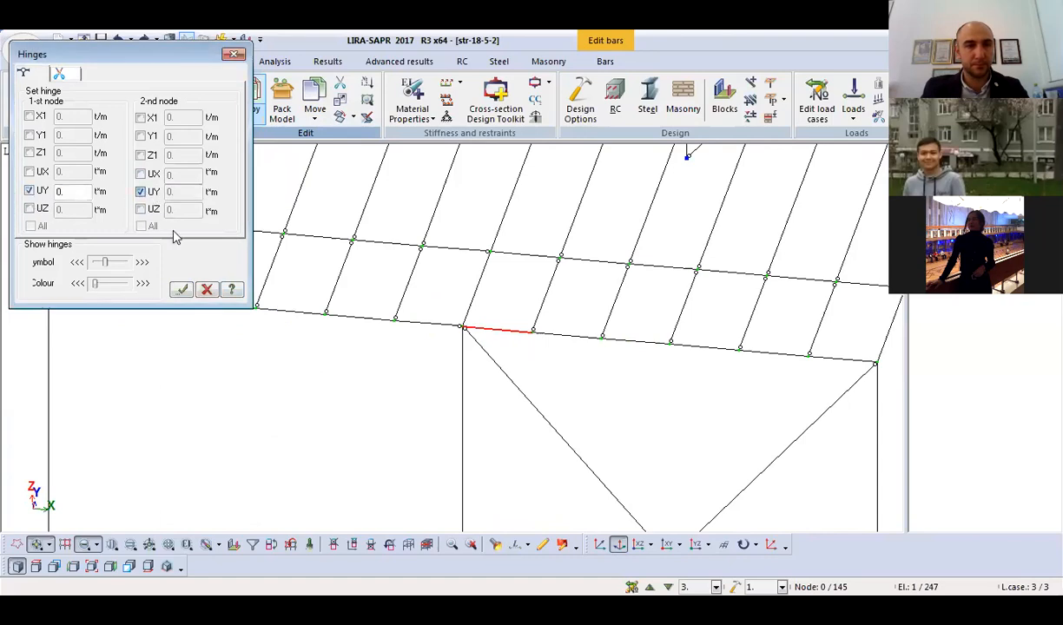
click(526, 255)
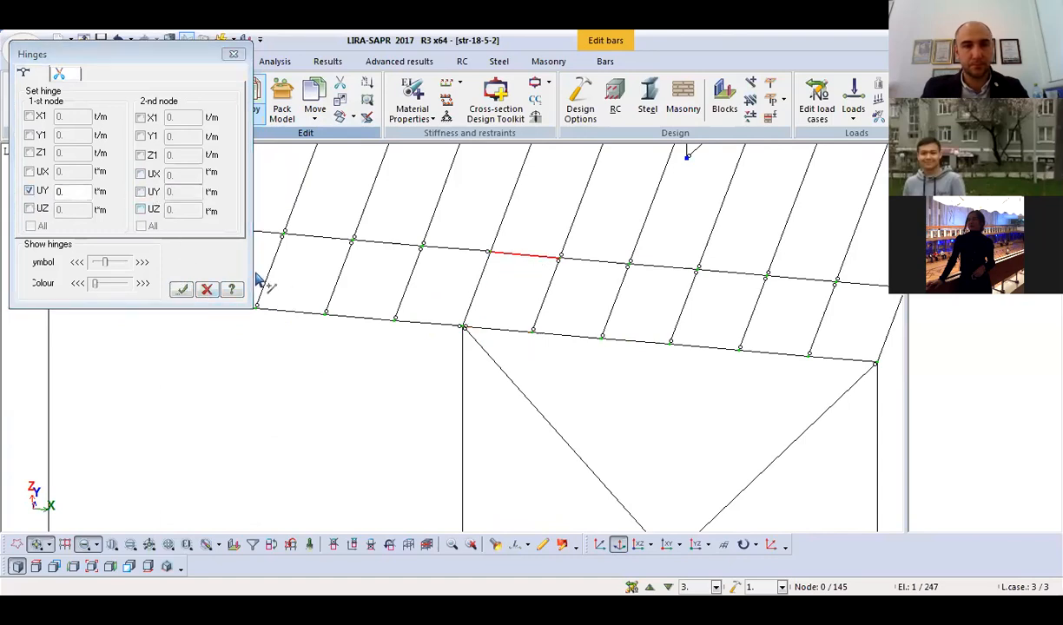
click(181, 291)
Assign 1st-node UY hinges to the first braced-bay bars of the three rear intermediate X-direction beams, at the middle Y-direction beam.
middle_drag(548, 229, 423, 491)
click(482, 272)
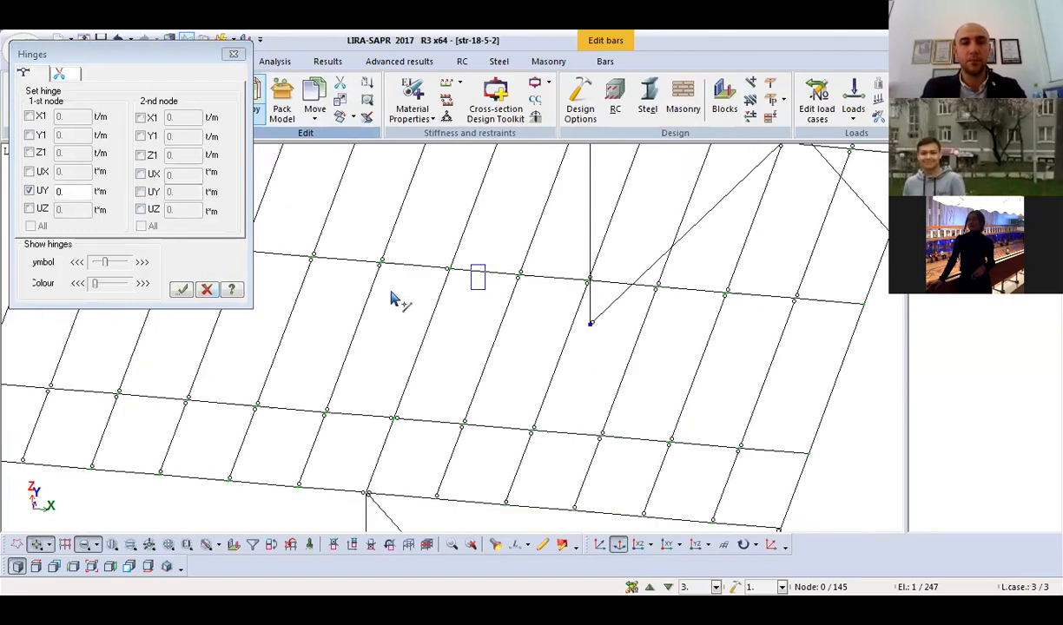
click(178, 288)
scroll(534, 165, up, 1)
middle_drag(533, 166, 423, 350)
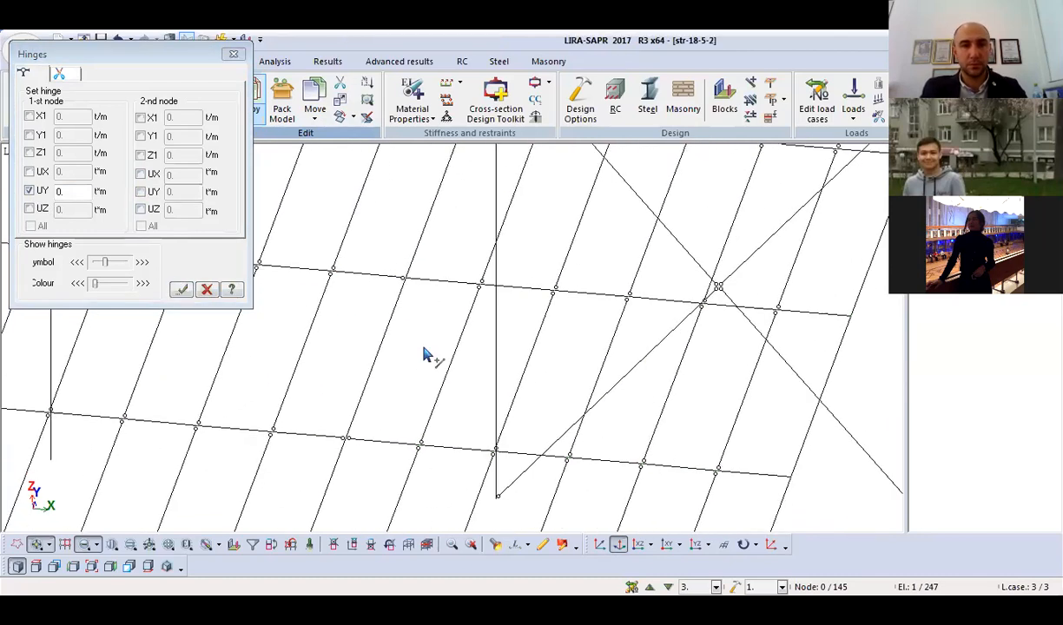
click(428, 303)
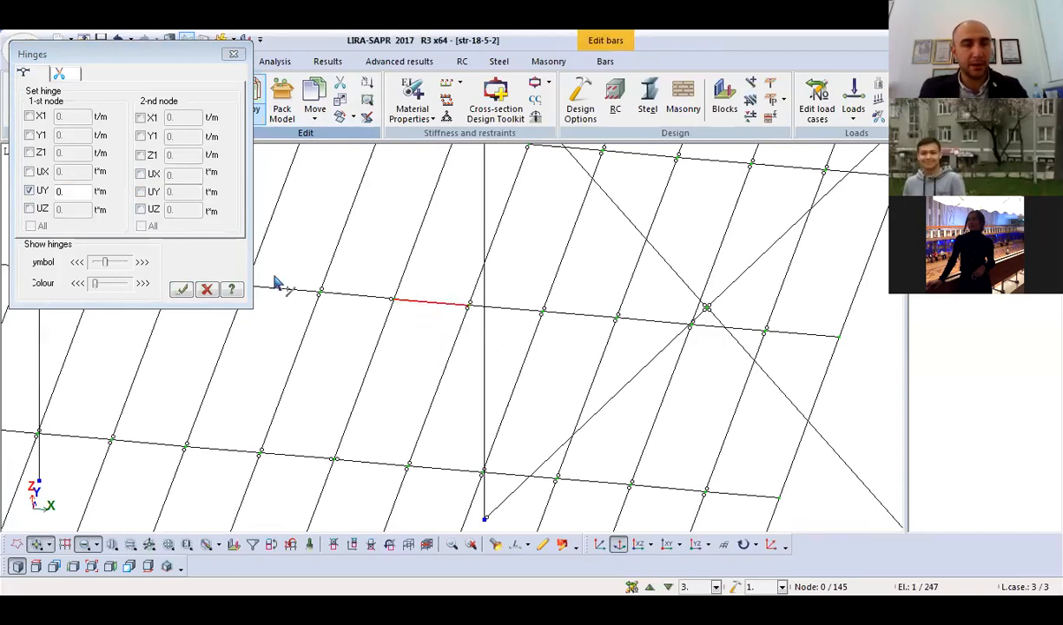
click(180, 289)
middle_drag(463, 244, 368, 323)
click(379, 236)
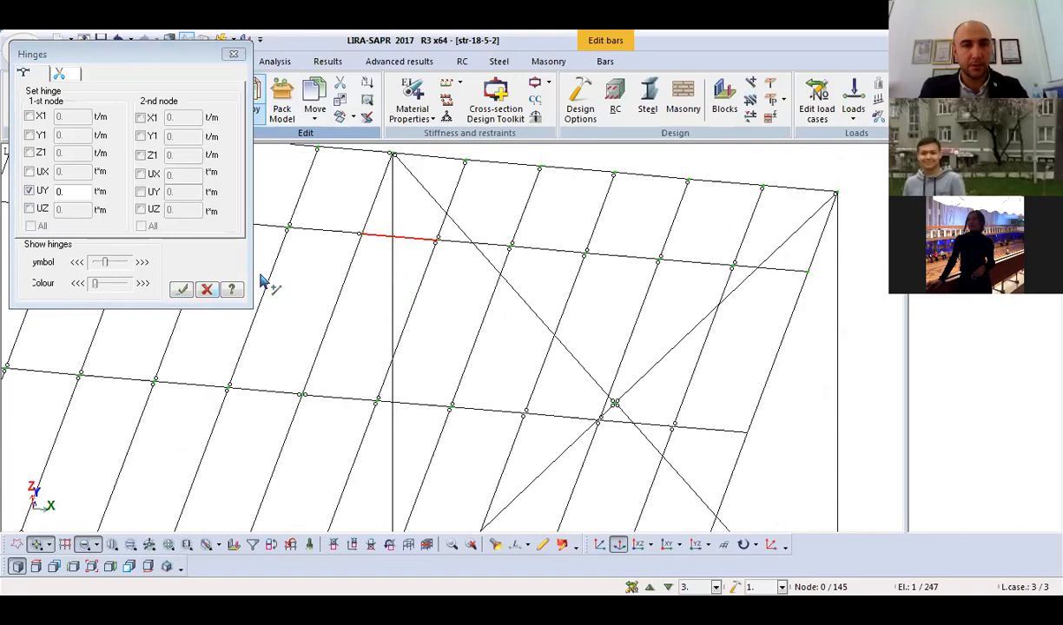
click(180, 289)
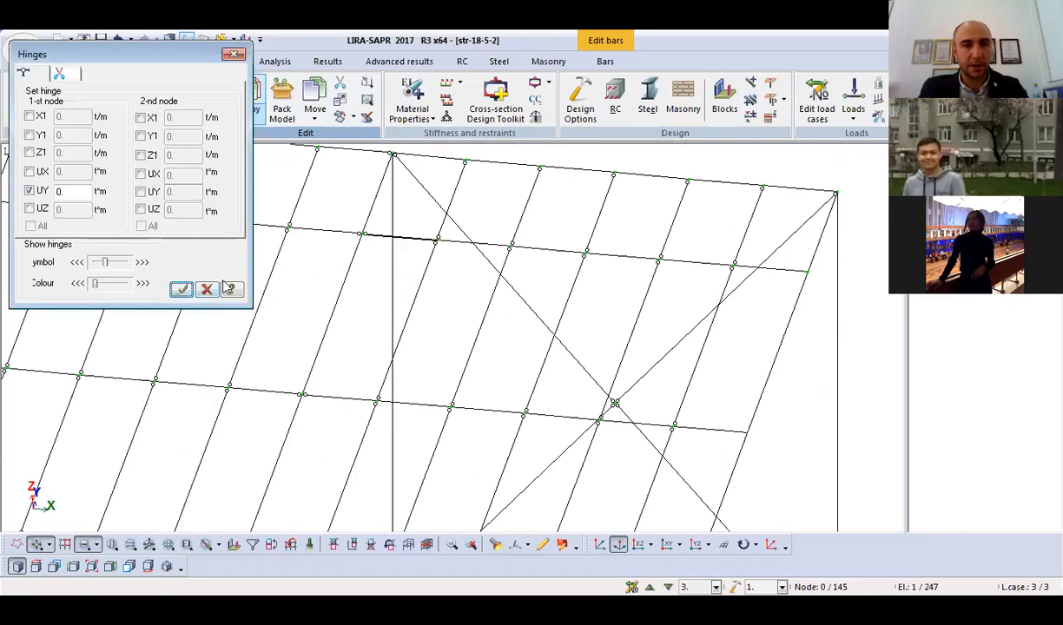
Try a 1st-node UY hinge on the rearmost beam's first braced-bay bar, and delete that bar's UY hinges at both nodes.
click(439, 156)
middle_drag(439, 217, 441, 259)
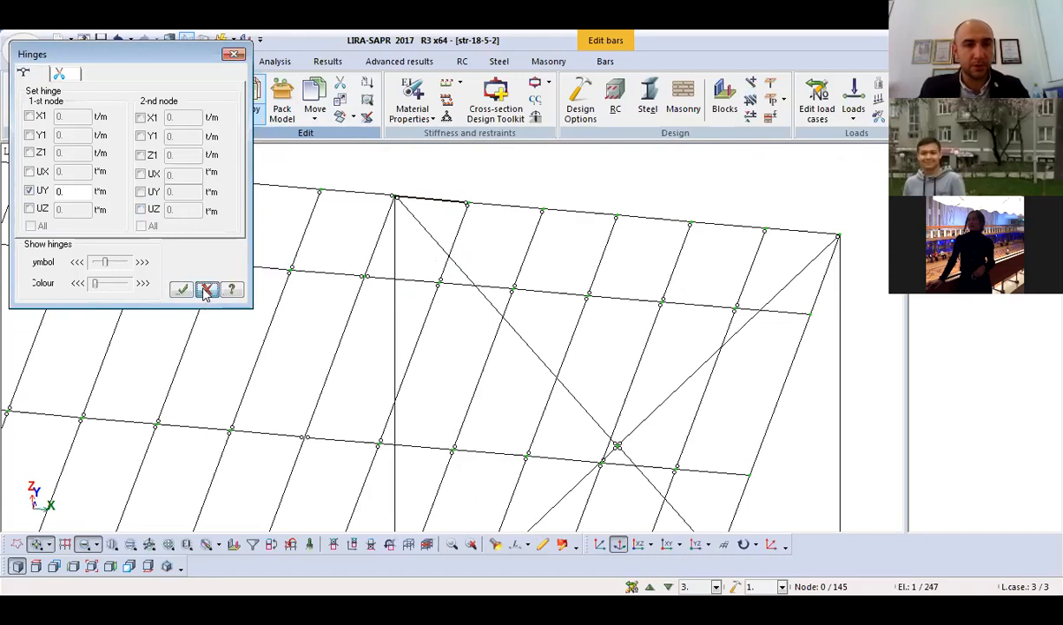
scroll(429, 207, up, 5)
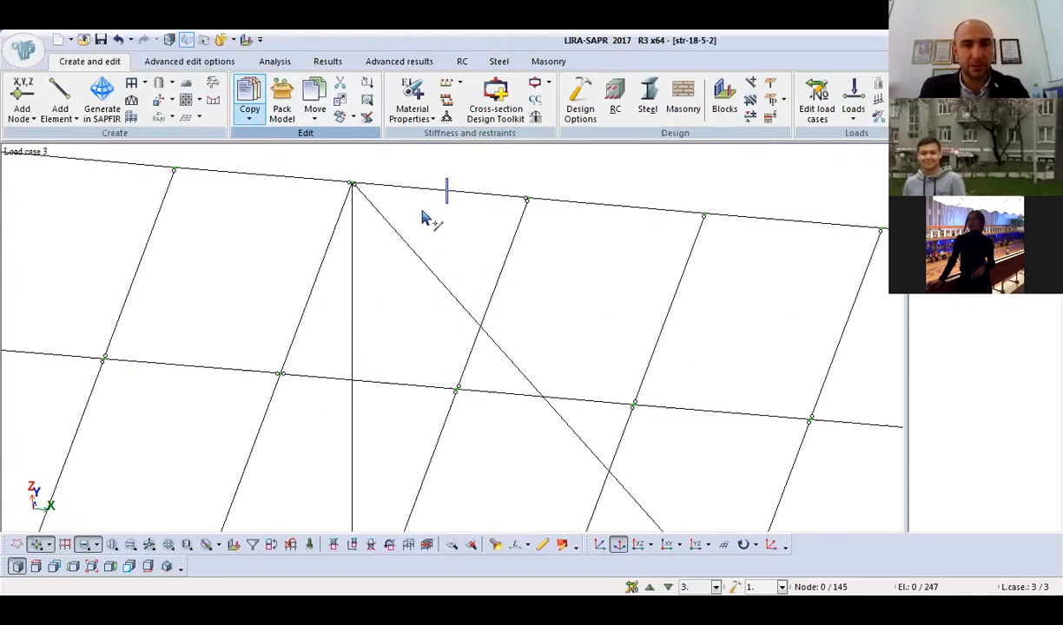
click(392, 188)
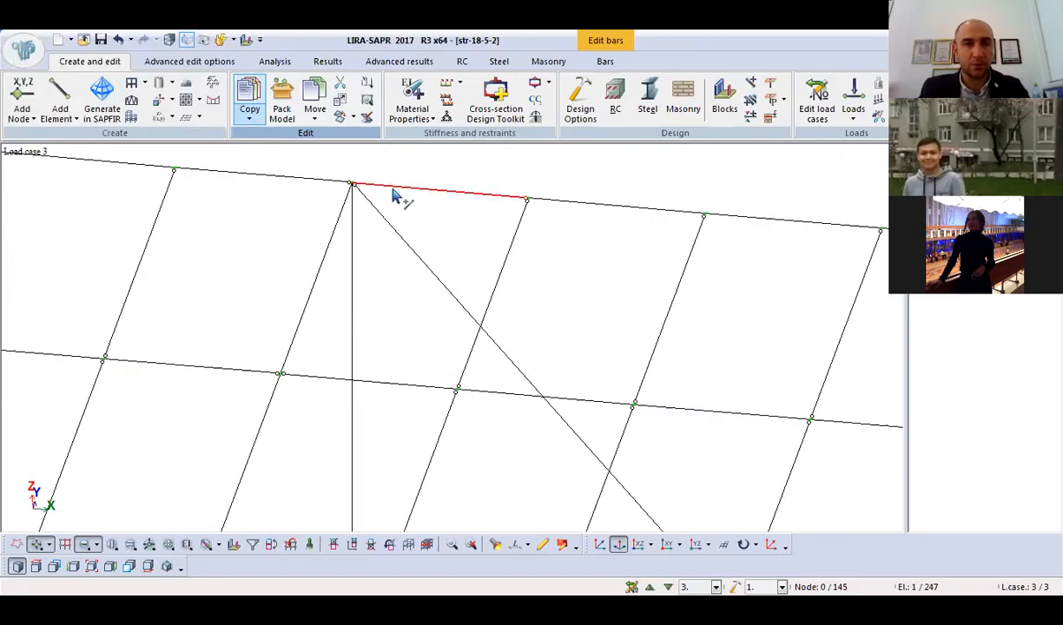
click(608, 63)
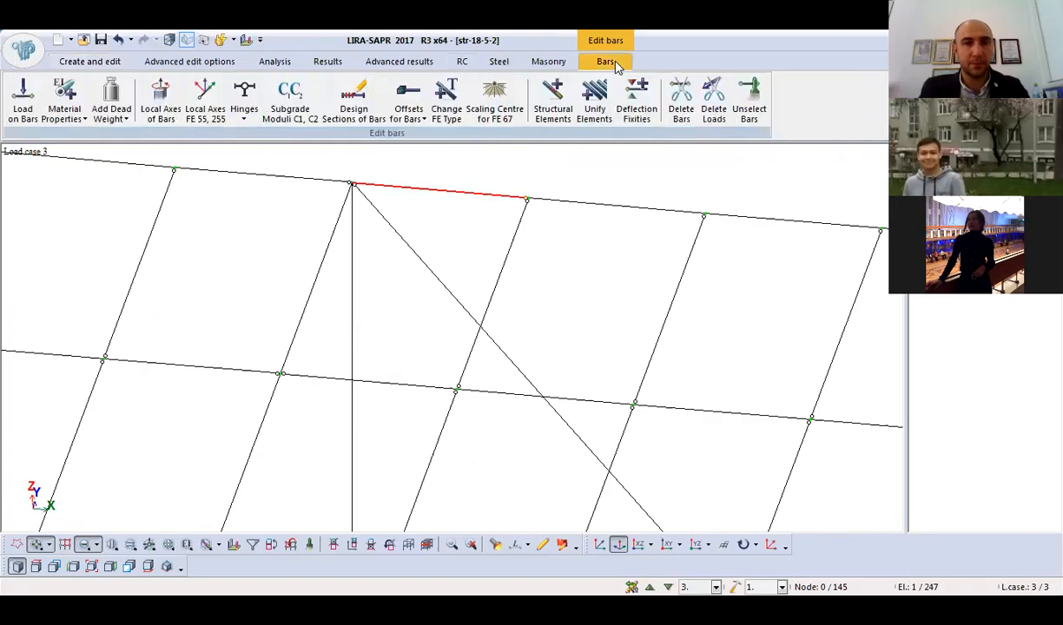
click(246, 94)
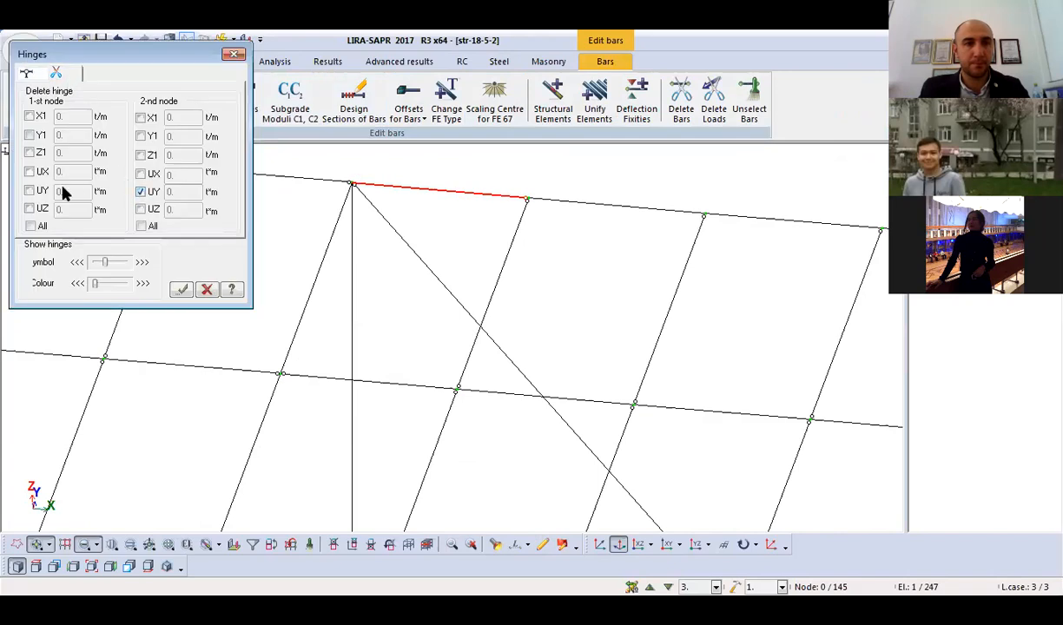
click(180, 290)
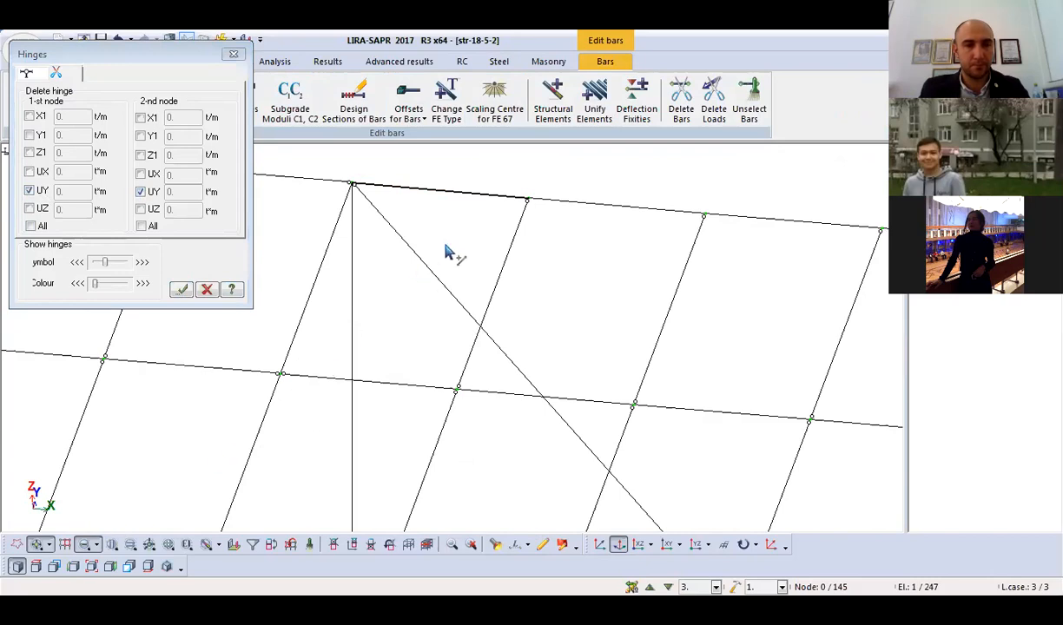
Assign a 2nd-node UY hinge to the rearmost beam's first braced-bay bar, at the middle column.
click(441, 191)
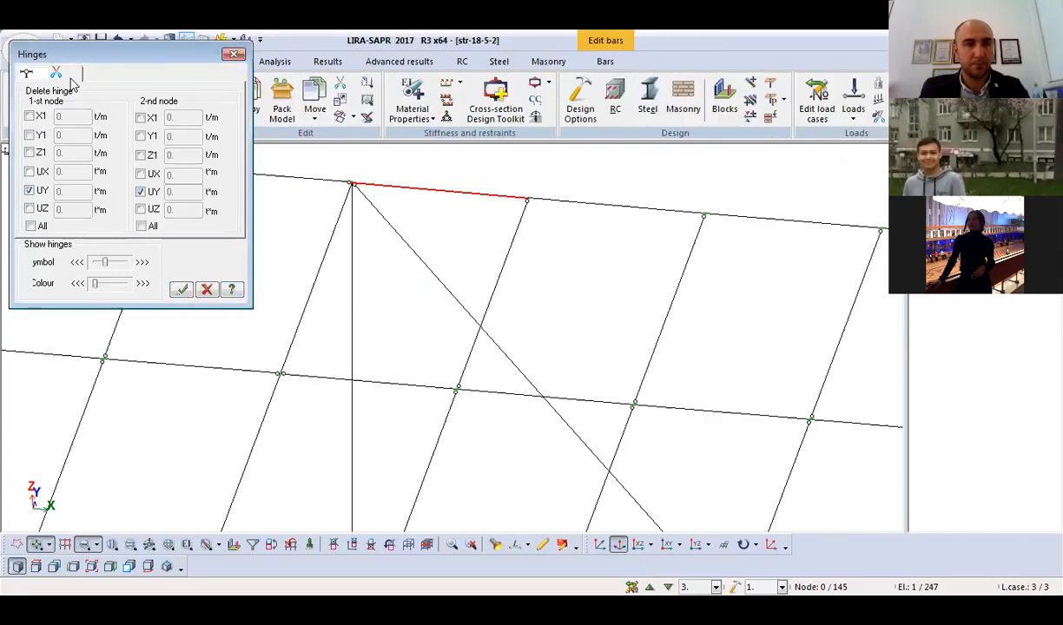
click(45, 77)
click(30, 190)
click(181, 291)
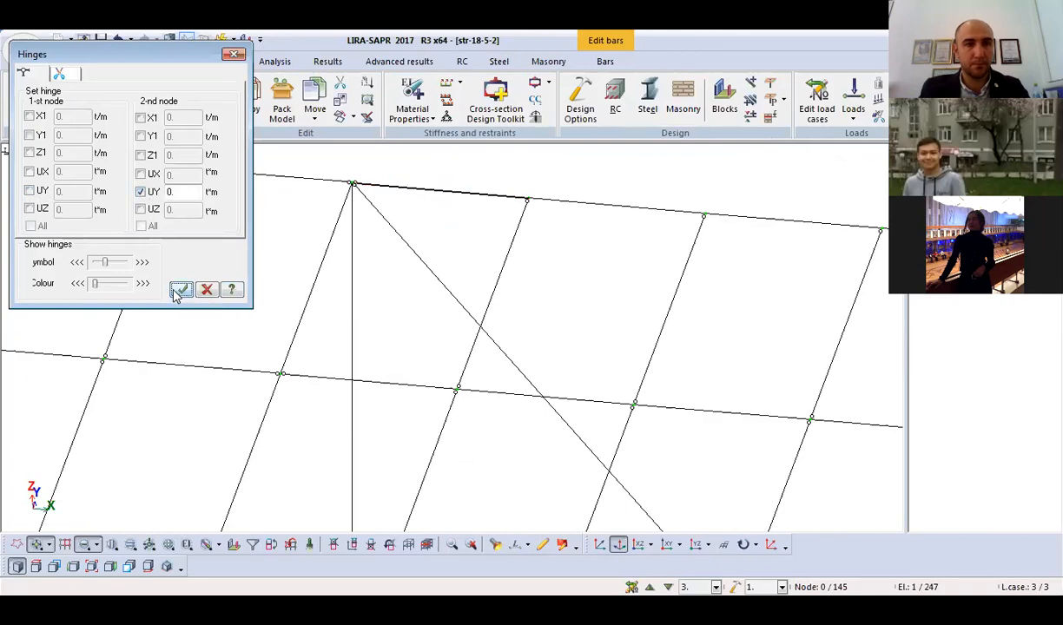
Try a 2nd-node UY hinge on the rearmost beam's last bar, beside the rear corner column.
scroll(335, 242, down, 5)
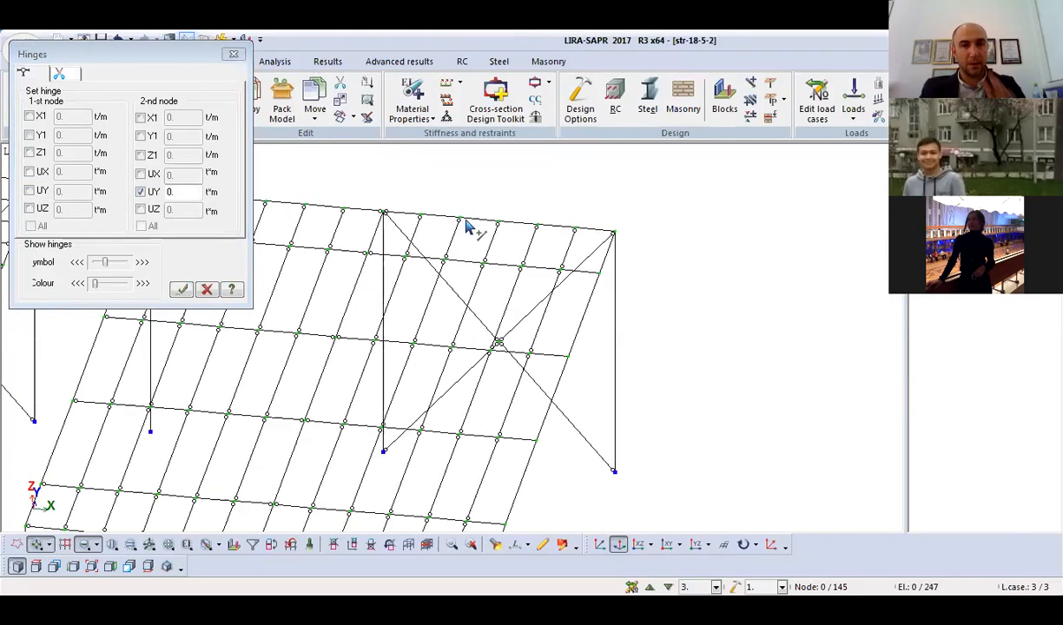
scroll(573, 267, up, 3)
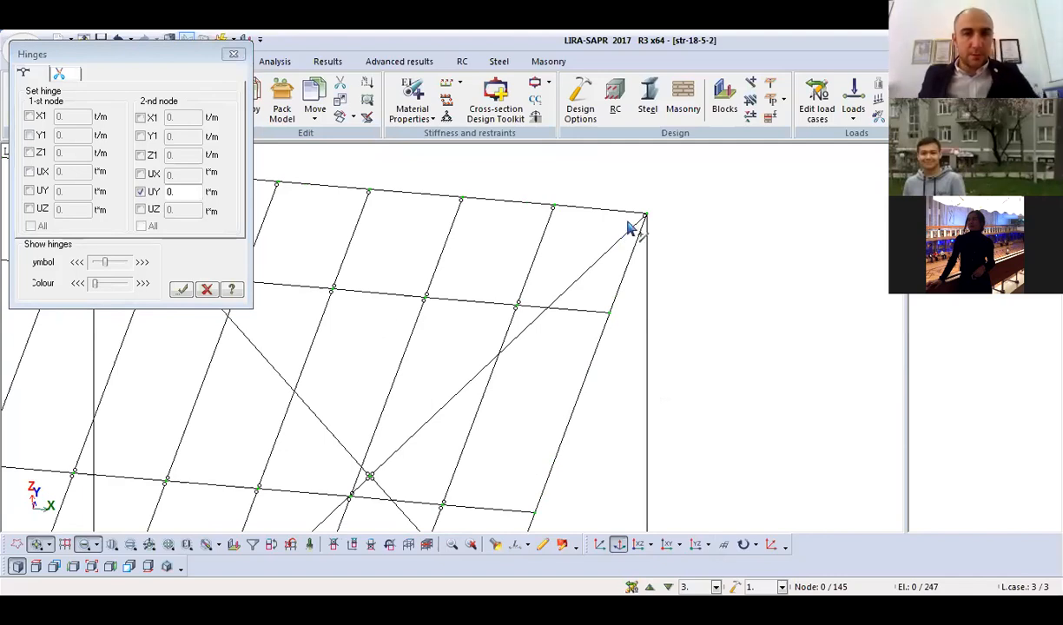
drag(604, 203, 593, 228)
click(181, 291)
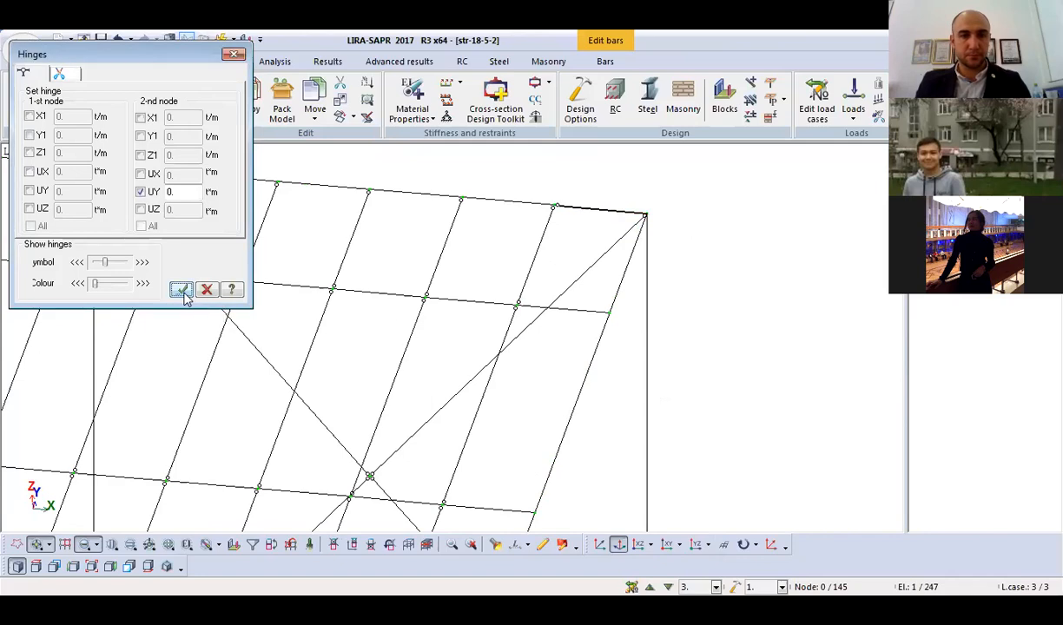
click(647, 242)
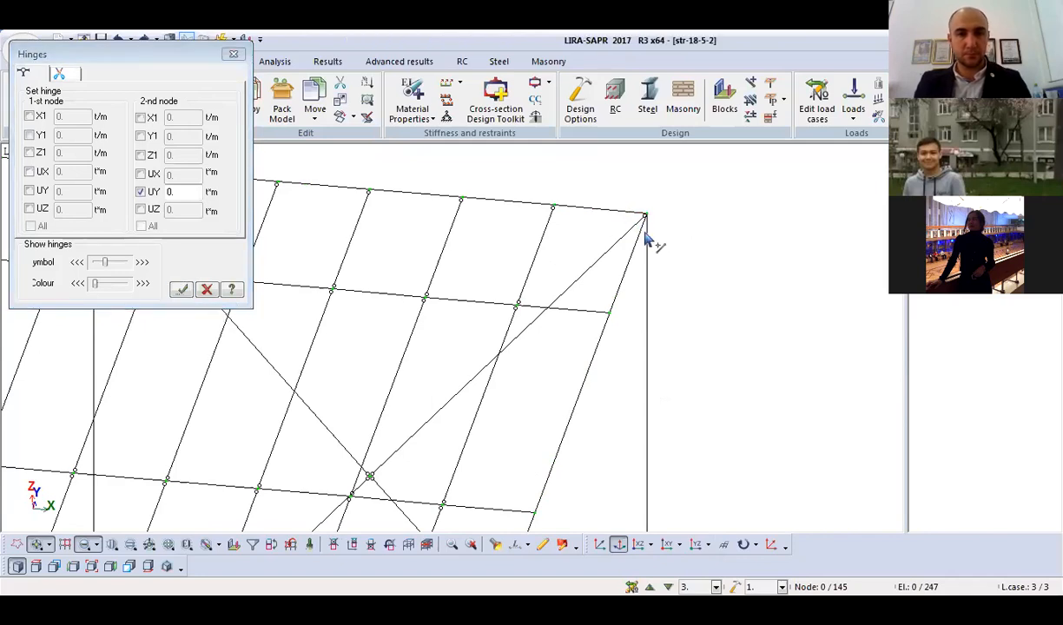
Assign a 1st-node UY hinge to the rearmost beam's last bar, at the rear corner column.
drag(601, 211, 569, 225)
click(149, 211)
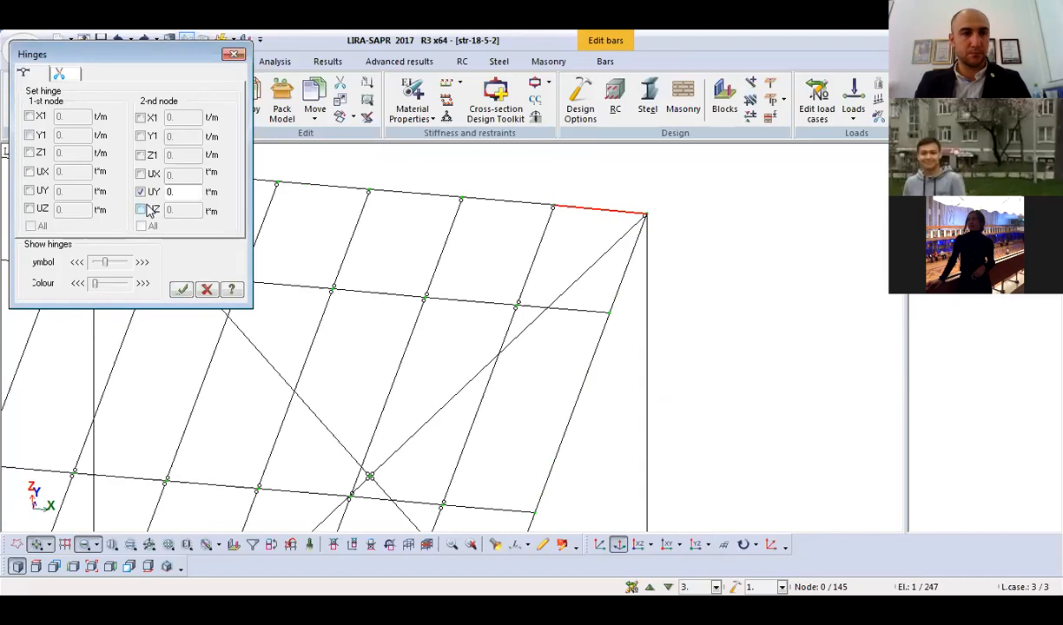
click(31, 191)
click(151, 195)
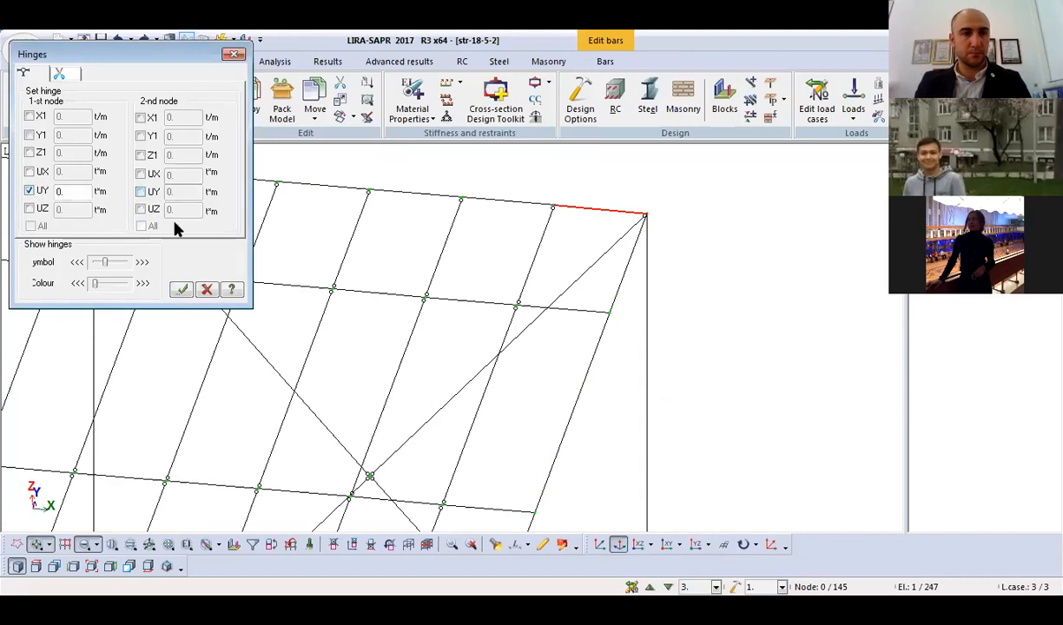
click(181, 289)
Assign a 2nd-node UY hinge to the last bar of the second X-direction beam from the rear, at the outer Y-direction beam.
scroll(573, 313, up, 2)
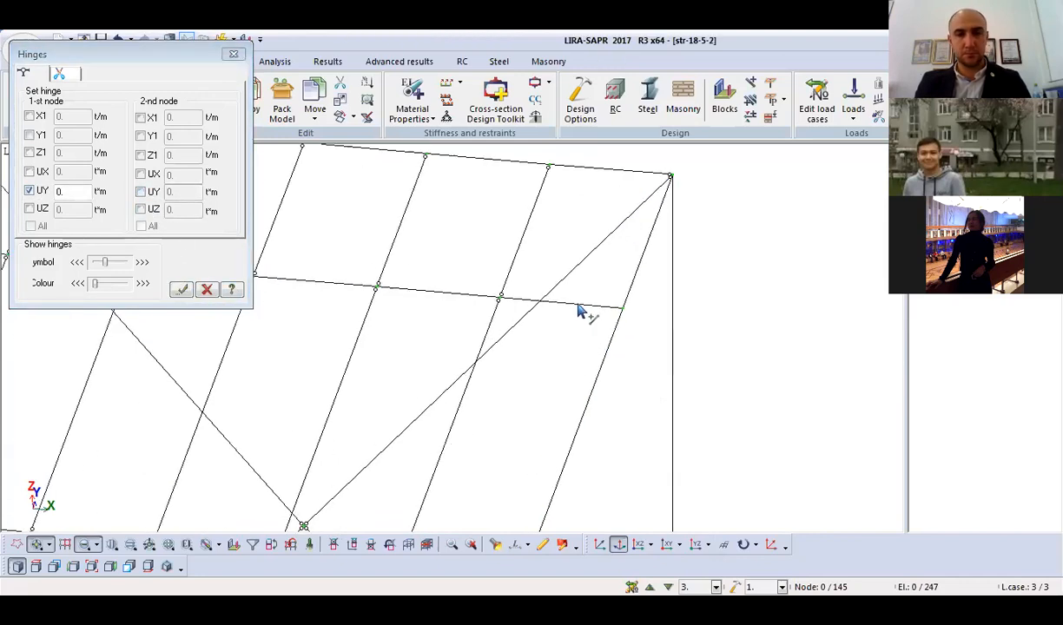
click(583, 305)
click(140, 192)
click(40, 193)
click(180, 290)
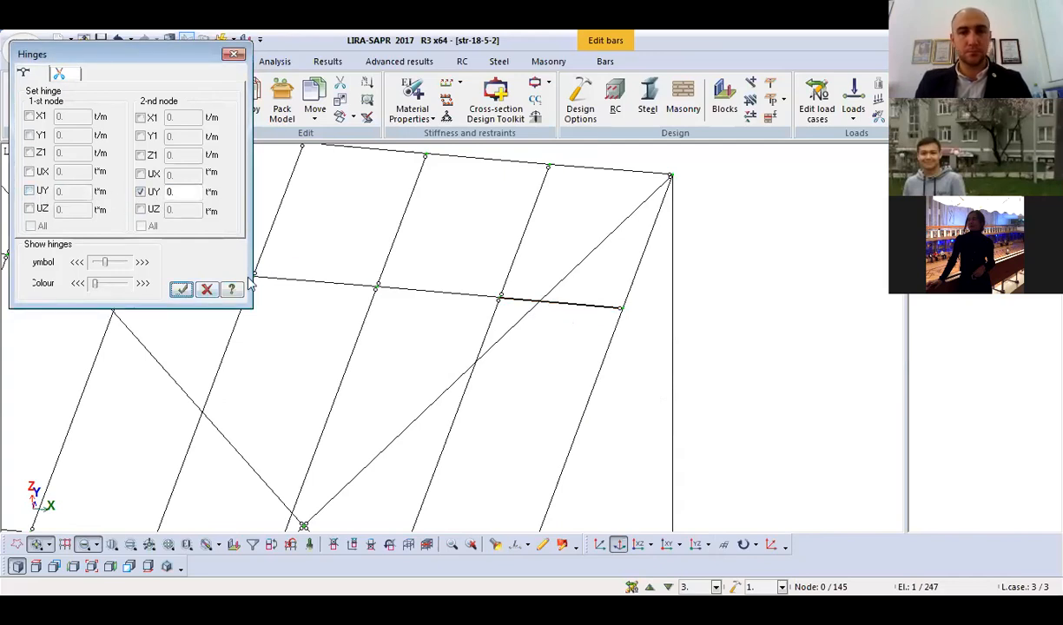
Assign 2nd-node UY hinges to the last bars of the third and fourth X-direction beams from the rear, at the outer Y-direction beam.
middle_drag(564, 236, 568, 210)
mouse_move(483, 375)
middle_down()
mouse_move(552, 245)
mouse_move(520, 171)
mouse_move(492, 349)
middle_up()
click(547, 265)
click(181, 290)
click(478, 363)
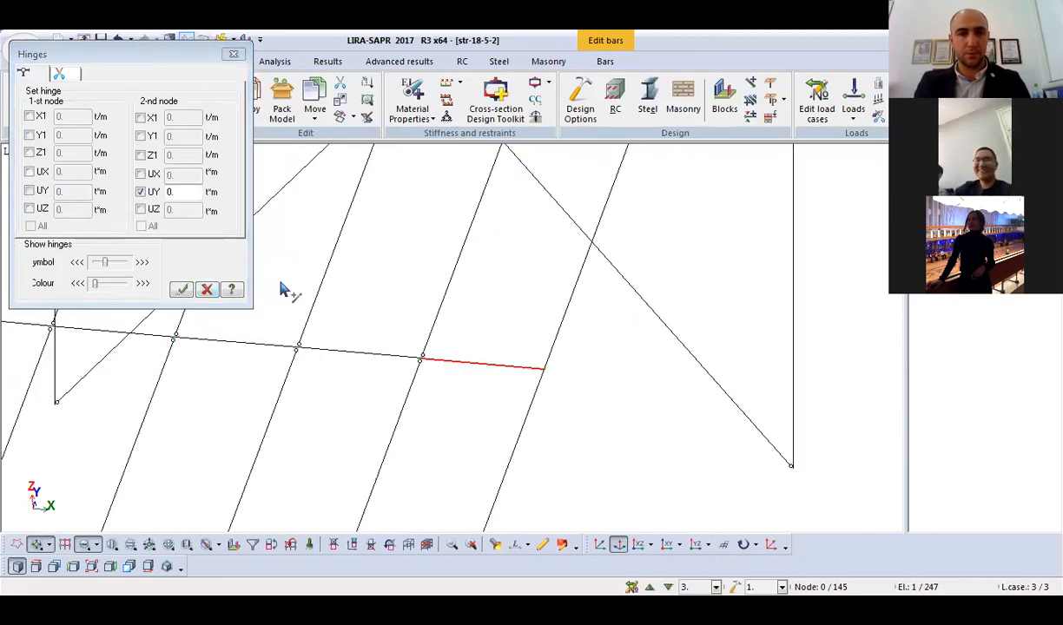
click(182, 289)
Assign 2nd-node UY hinges to the last bars of the frontmost X-direction beam and the beam behind it, at the outer Y-direction beam.
middle_drag(396, 504, 395, 212)
drag(398, 326, 393, 347)
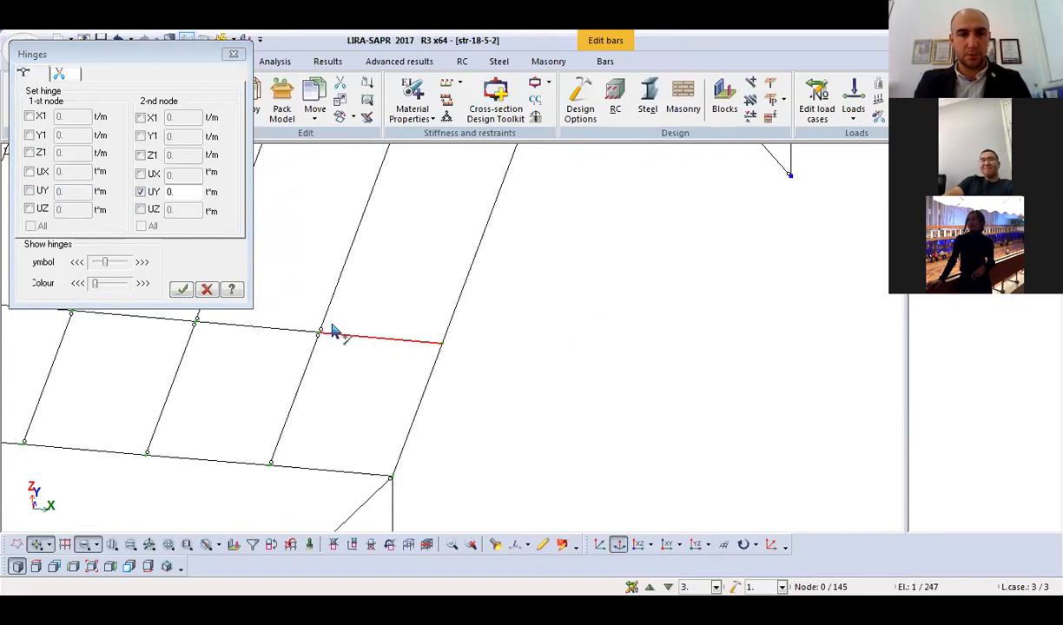
click(180, 289)
middle_drag(379, 431, 569, 173)
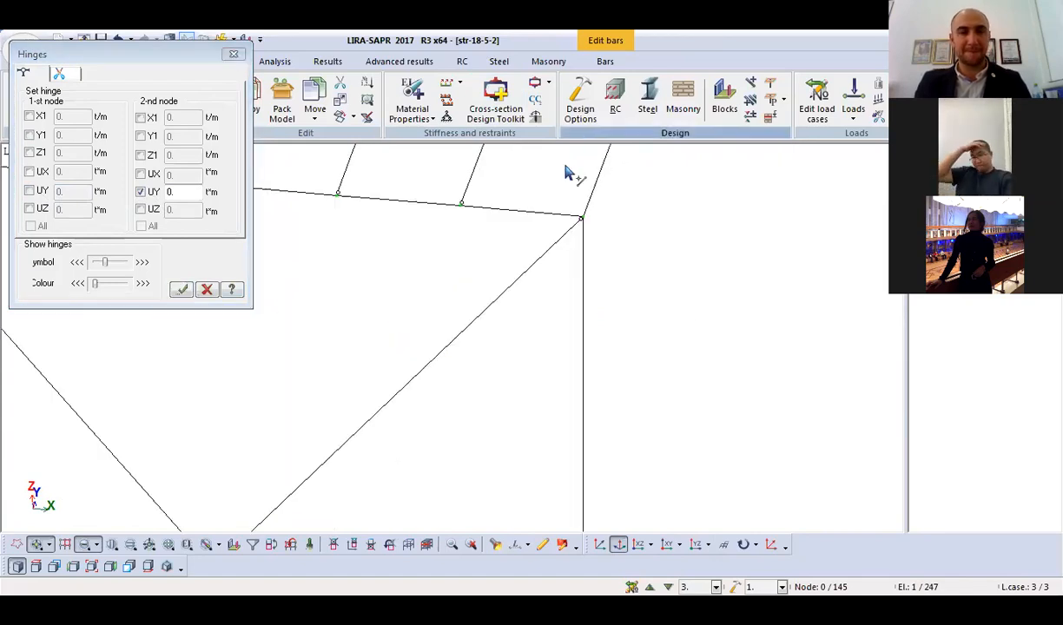
drag(494, 190, 508, 211)
click(182, 289)
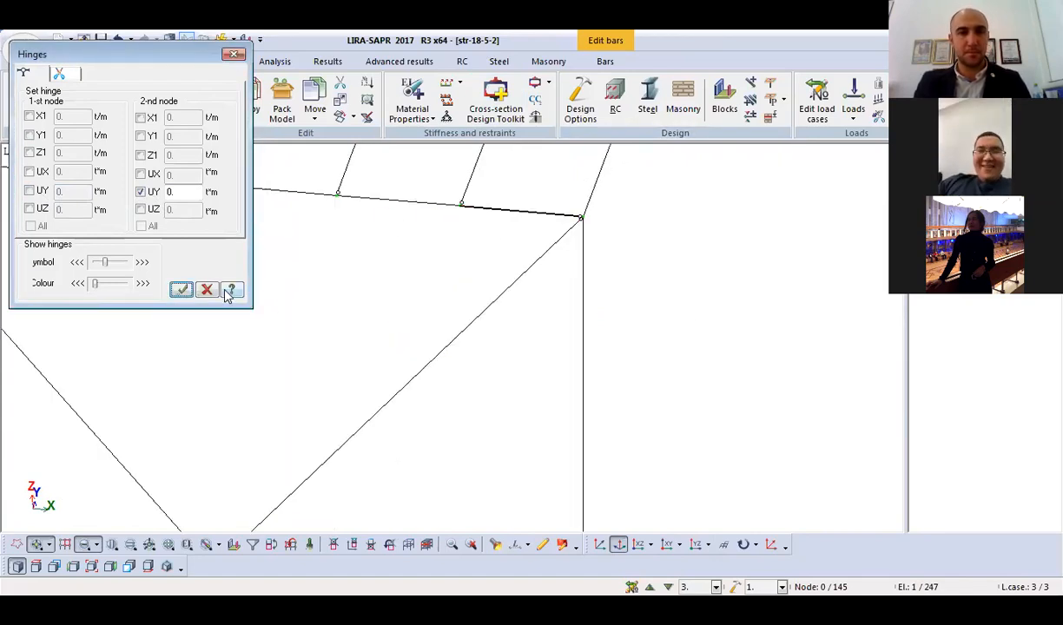
Isolate all elements with stiffness 2. Builtup I-section (B-1) as a fragment of the model.
scroll(428, 343, down, 2)
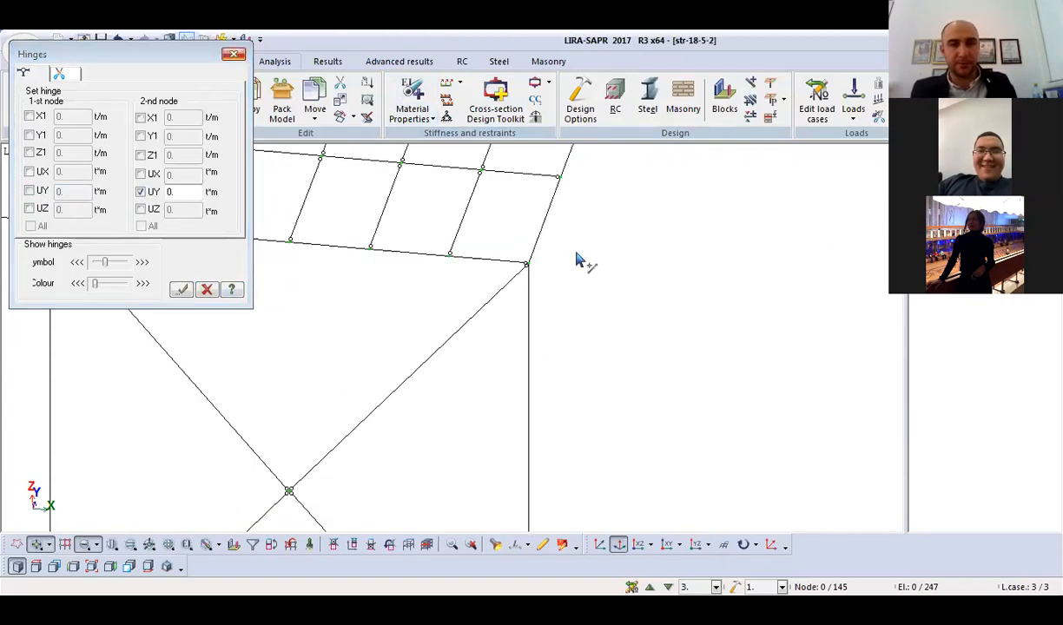
scroll(600, 269, down, 2)
middle_drag(683, 258, 632, 296)
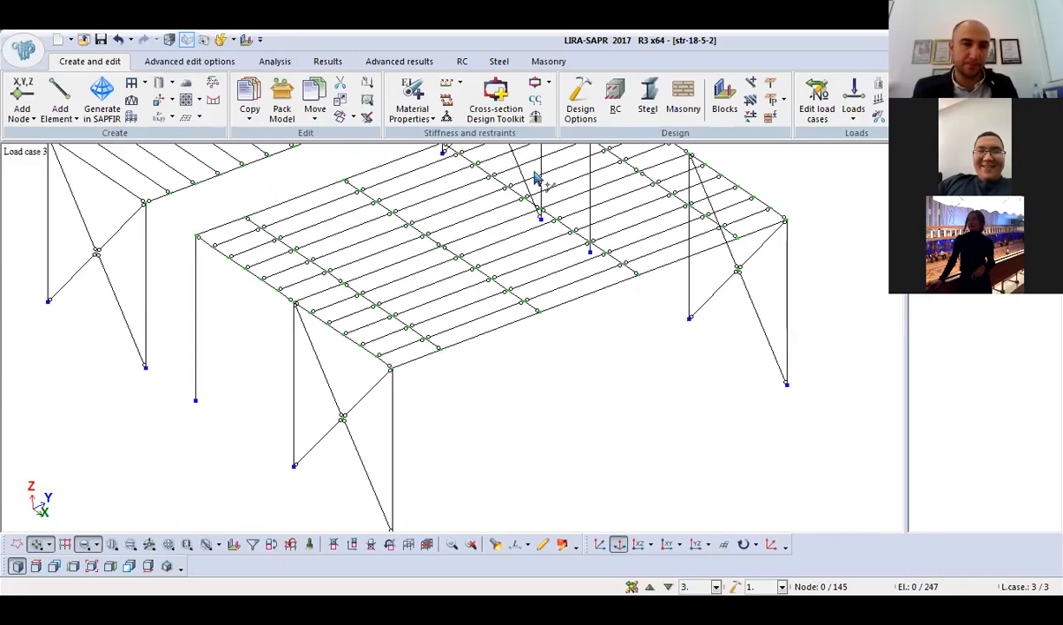
click(401, 113)
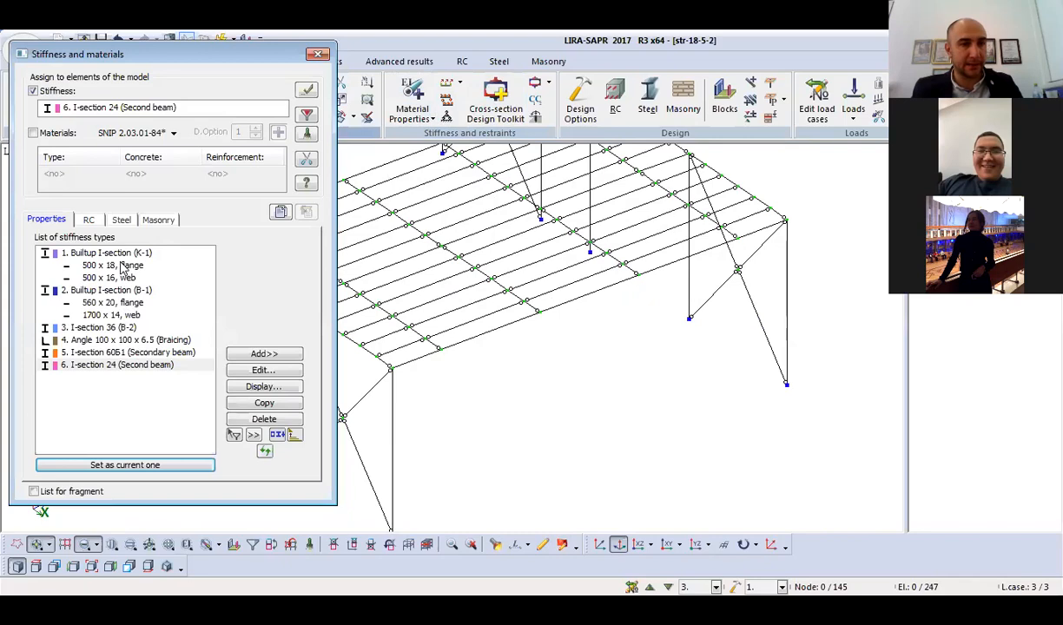
double_click(120, 290)
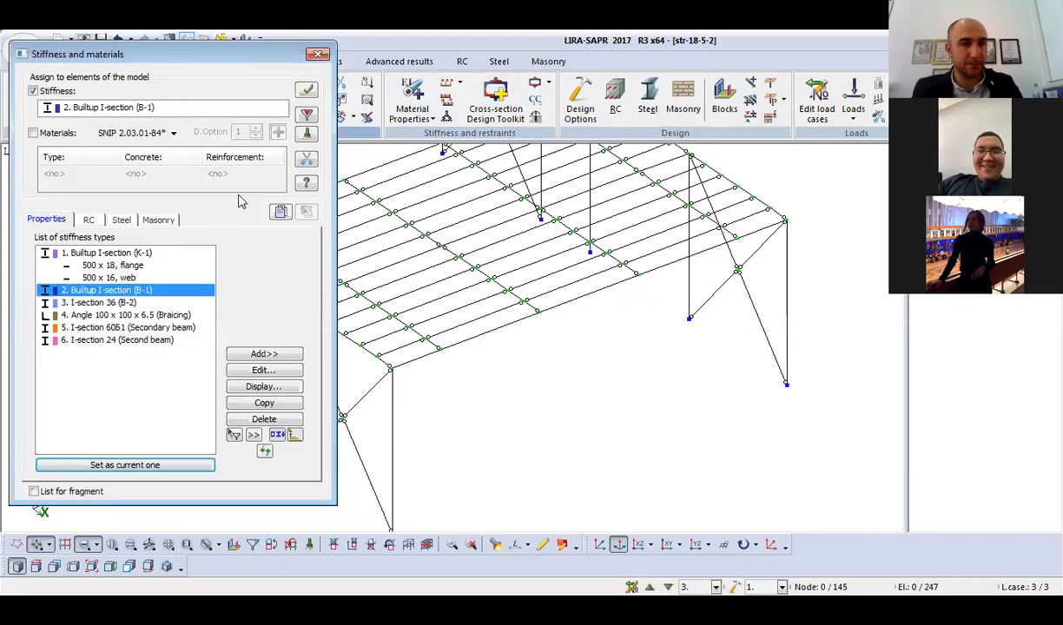
click(307, 116)
right_click(603, 346)
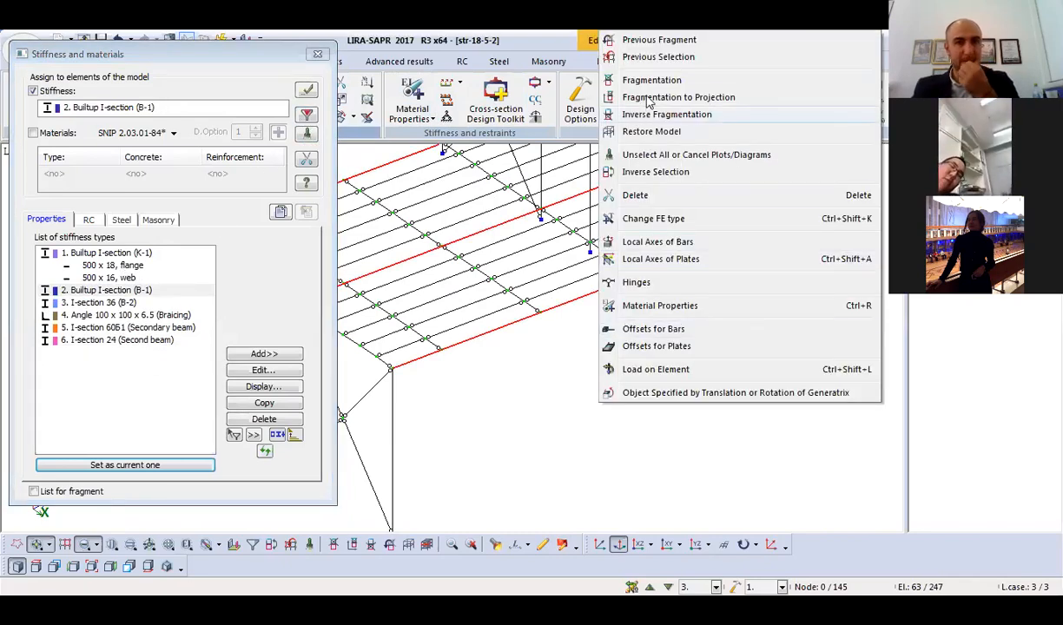
click(651, 80)
scroll(479, 369, up, 1)
click(318, 54)
middle_drag(528, 305, 479, 349)
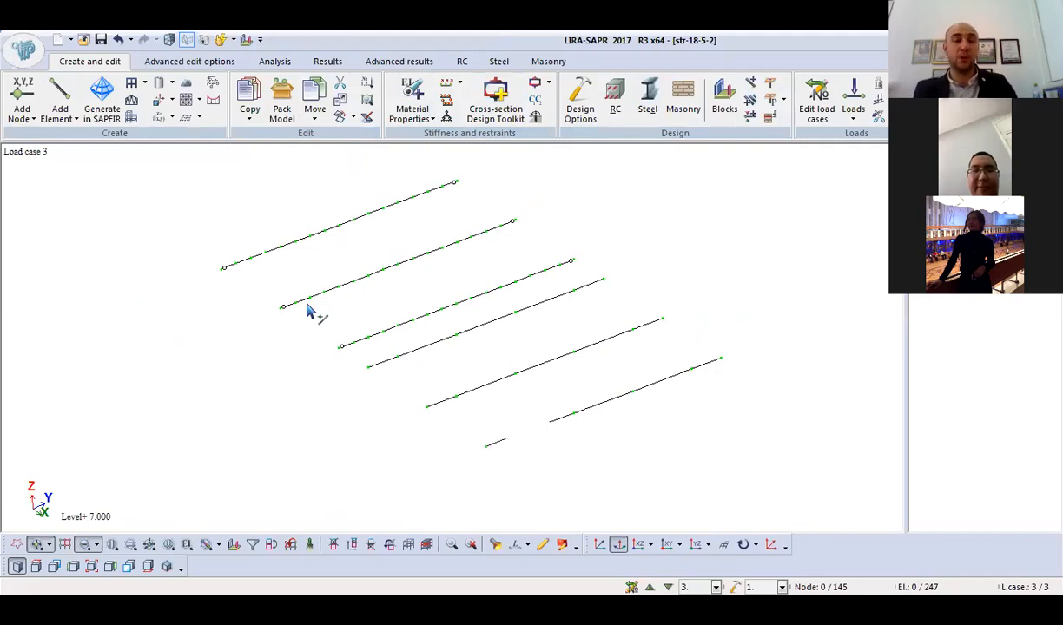
Assign 1st-node UY hinges to the front end bars of the second frame's three Y-direction B-1 beams.
middle_drag(460, 417, 442, 368)
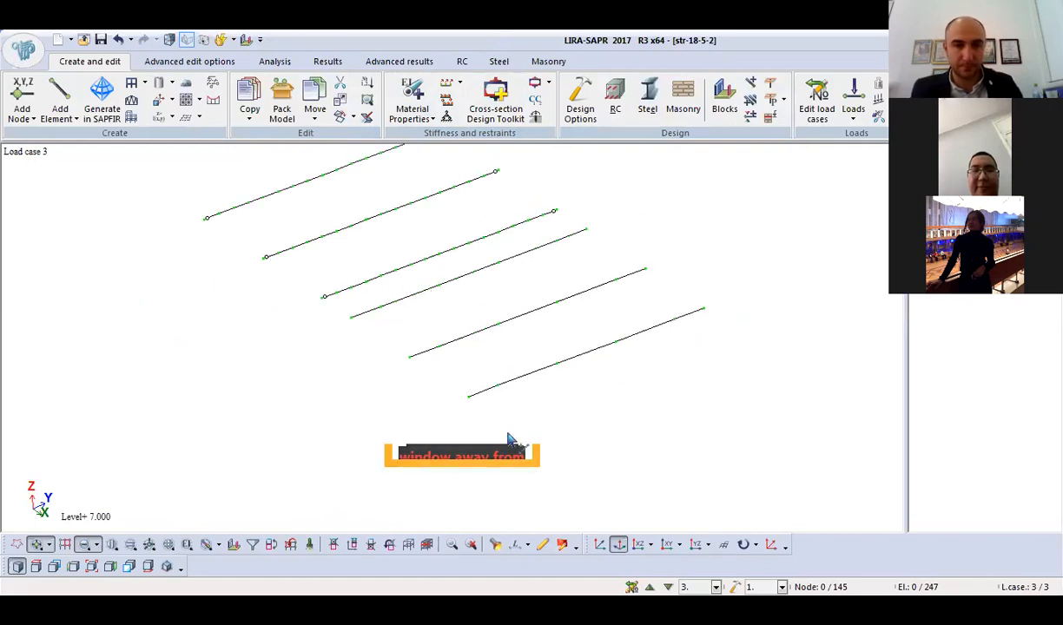
click(427, 349)
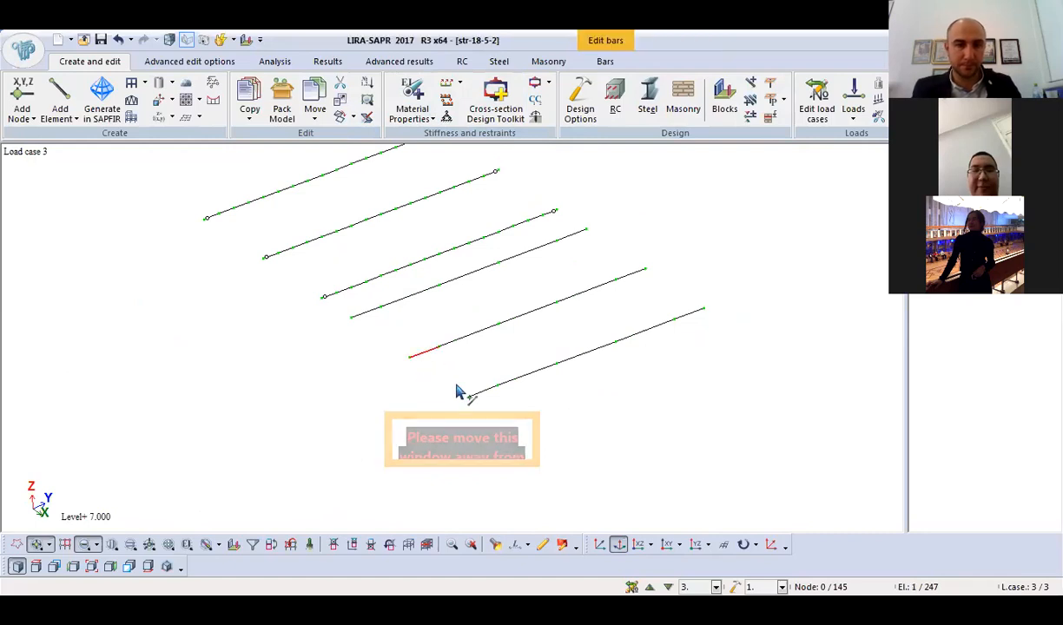
click(485, 393)
click(362, 313)
click(605, 61)
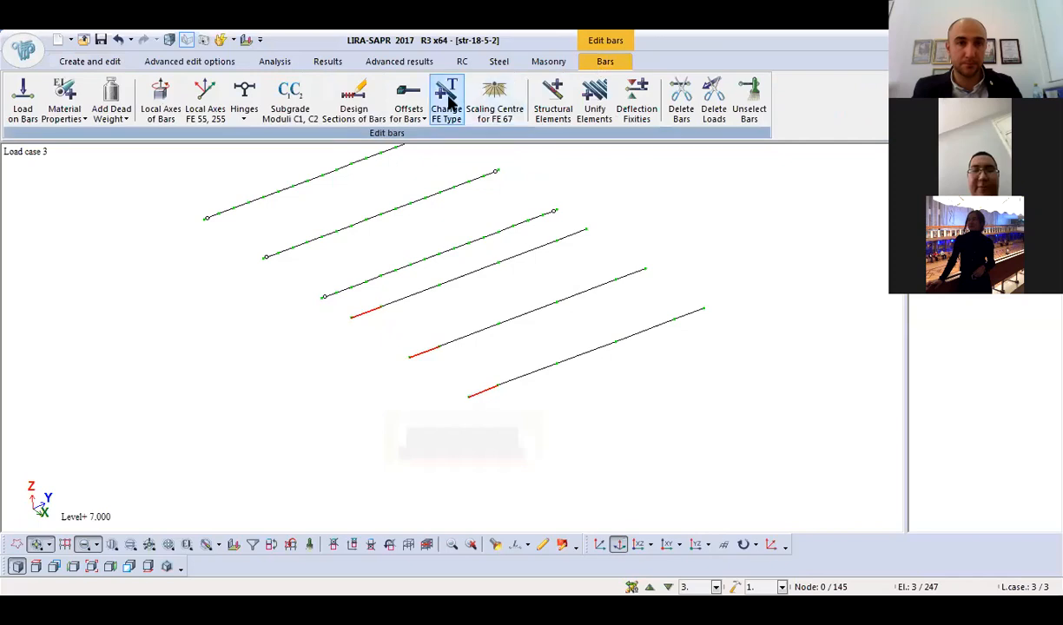
click(244, 91)
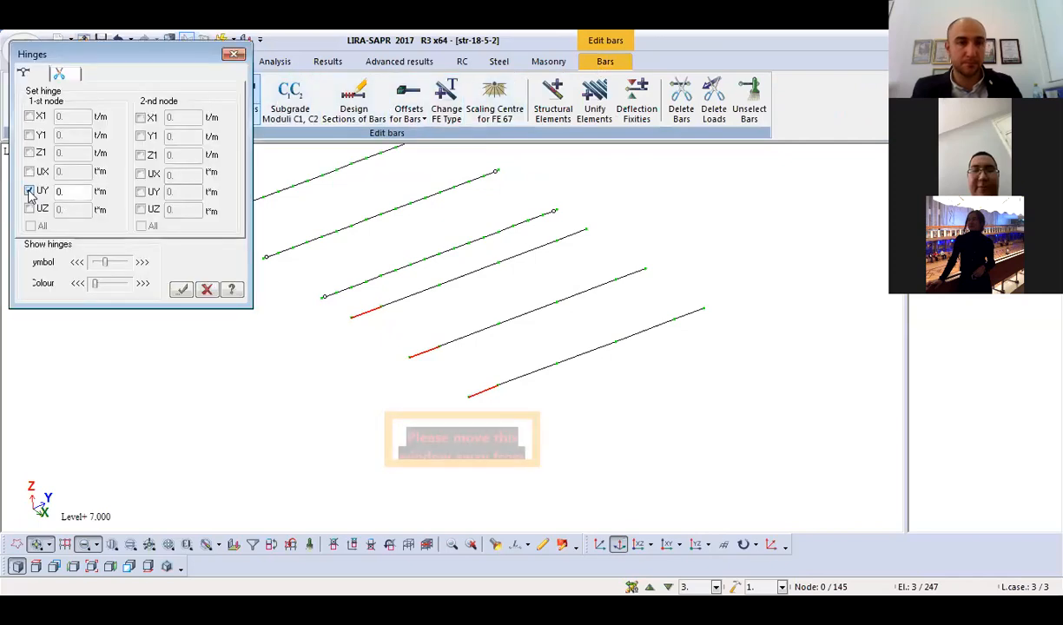
click(181, 291)
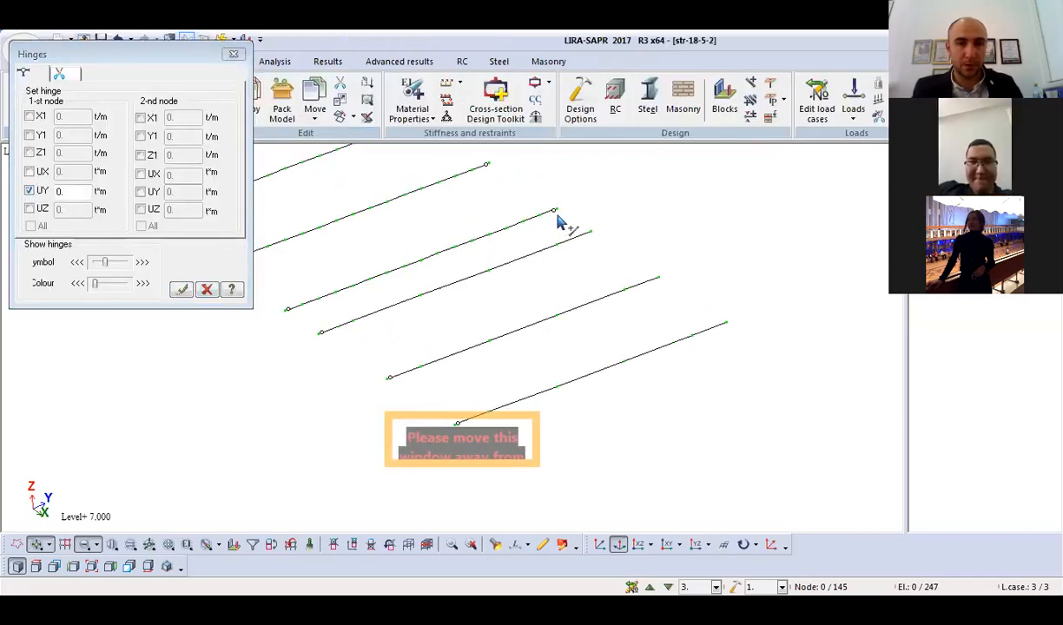
Assign 2nd-node UY hinges to the rear end bars of the second frame's three Y-direction B-1 beams.
scroll(585, 234, up, 1)
click(581, 239)
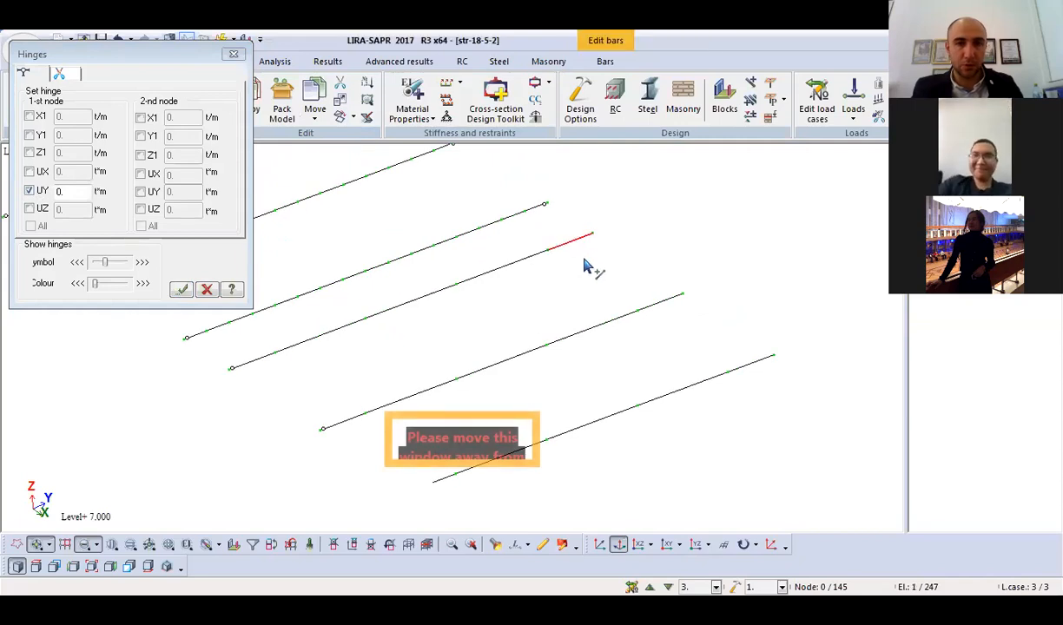
click(647, 306)
click(757, 360)
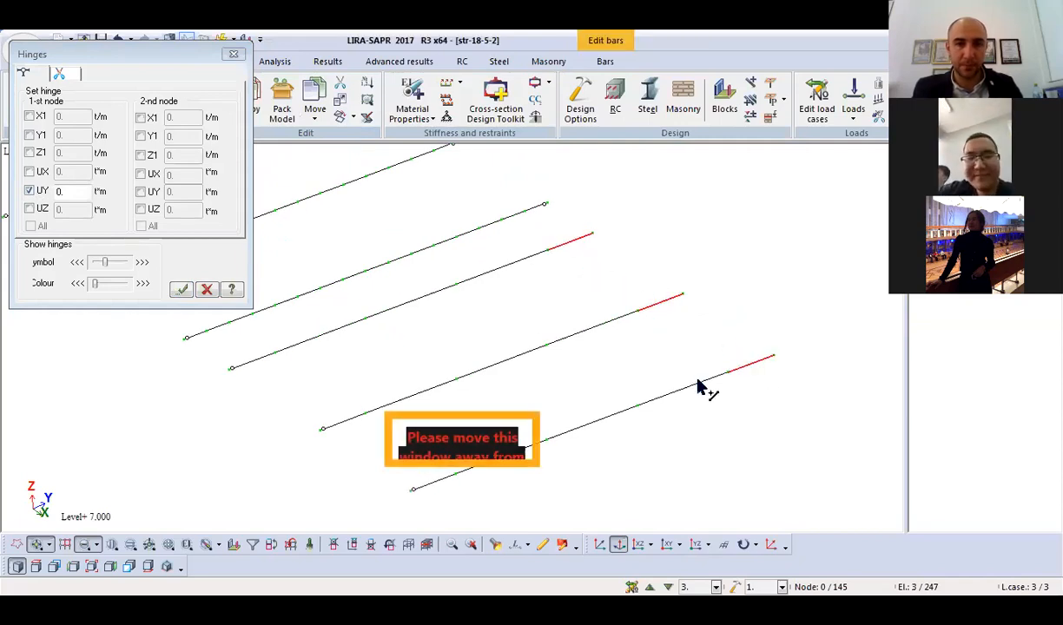
click(29, 191)
click(140, 191)
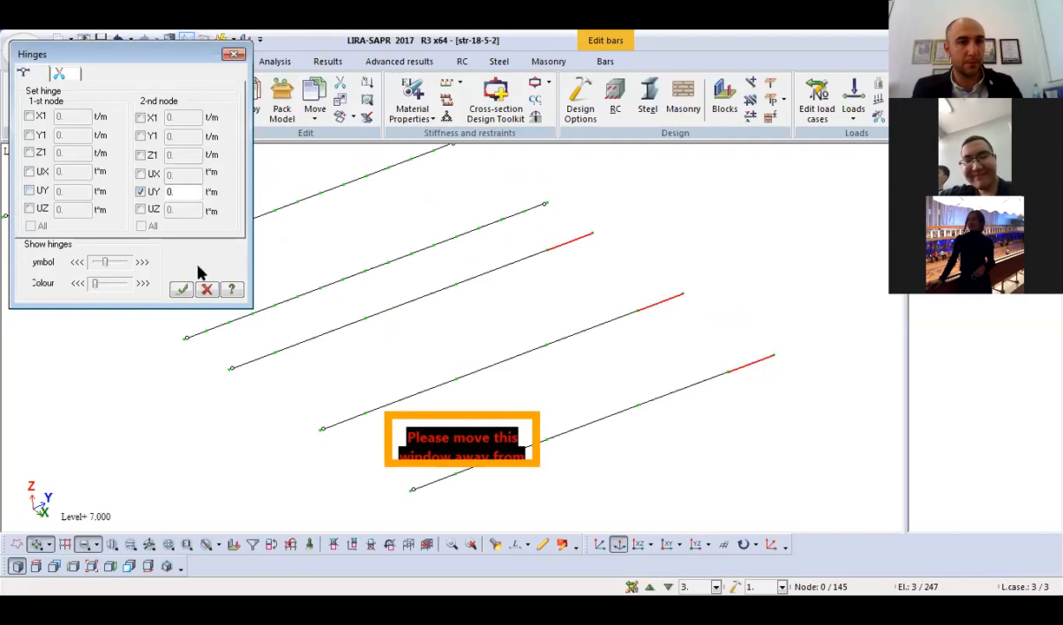
click(182, 290)
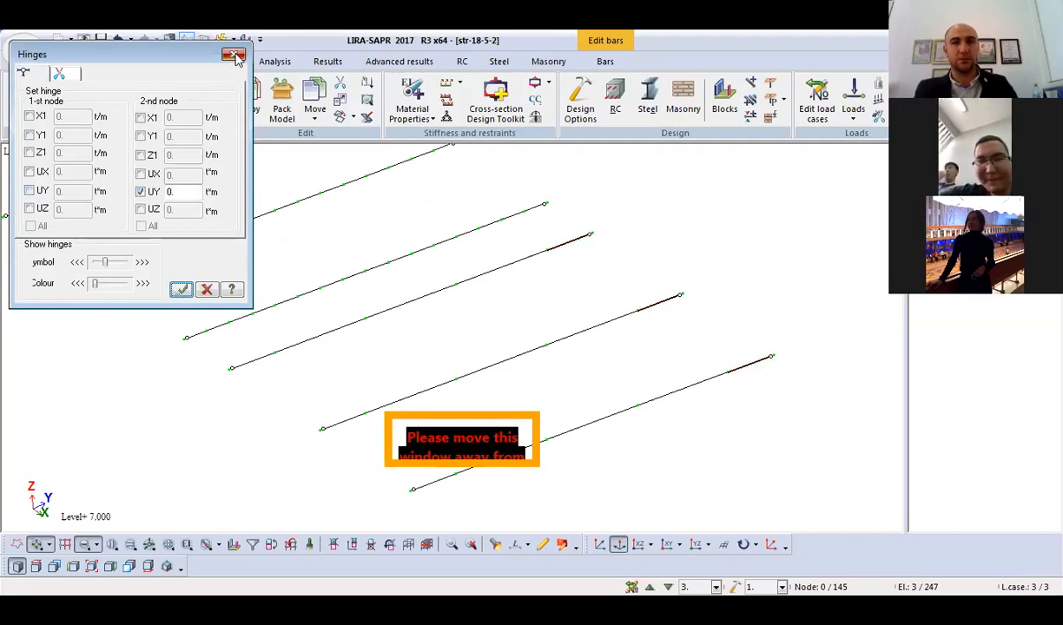
Restore the full model from the B-1 fragment.
right_click(300, 229)
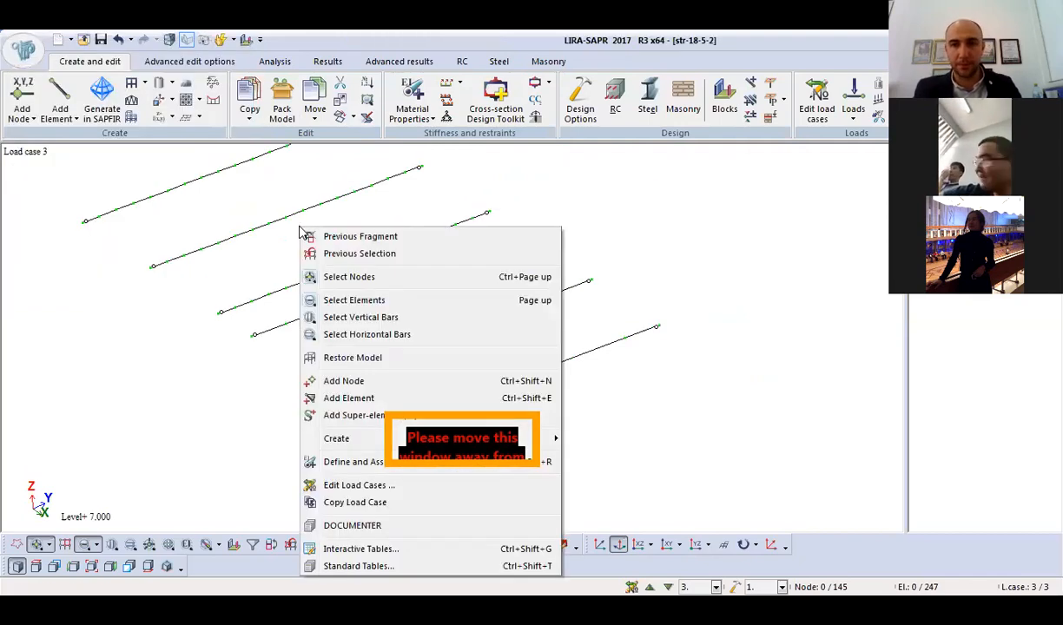
click(378, 359)
scroll(428, 344, up, 5)
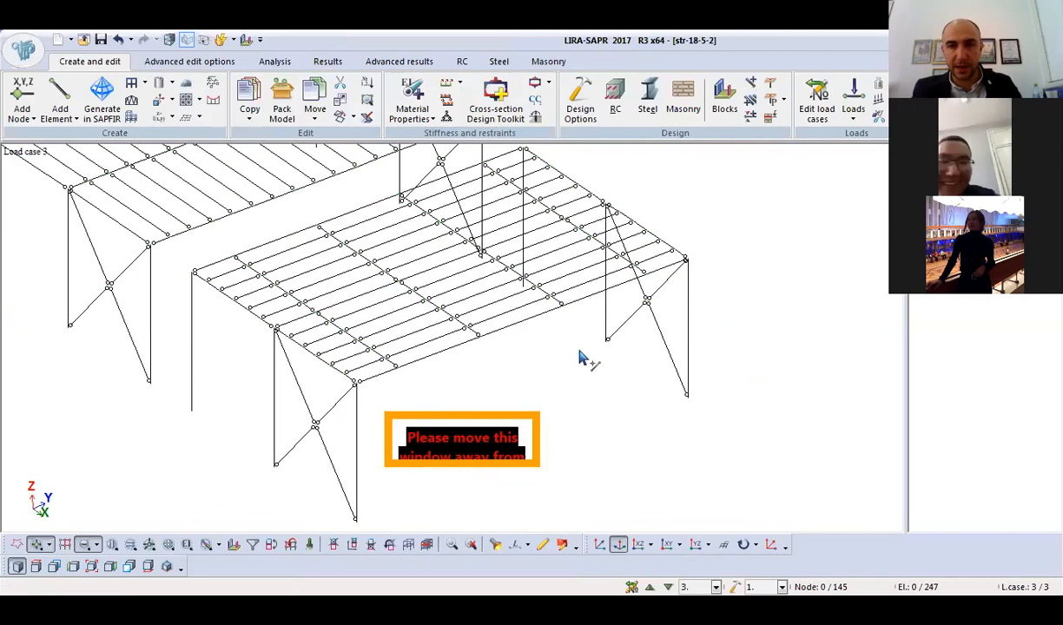
mouse_move(562, 351)
shift+middle_down()
mouse_move(654, 289)
mouse_move(591, 341)
mouse_move(567, 332)
shift+middle_up()
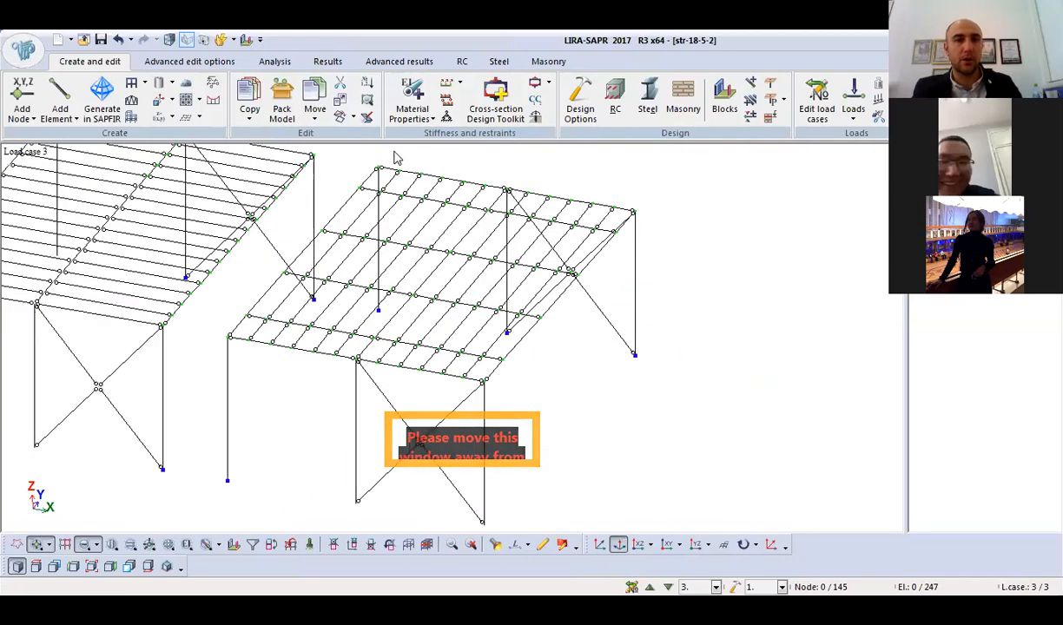
Pack the model and save the project file.
click(289, 96)
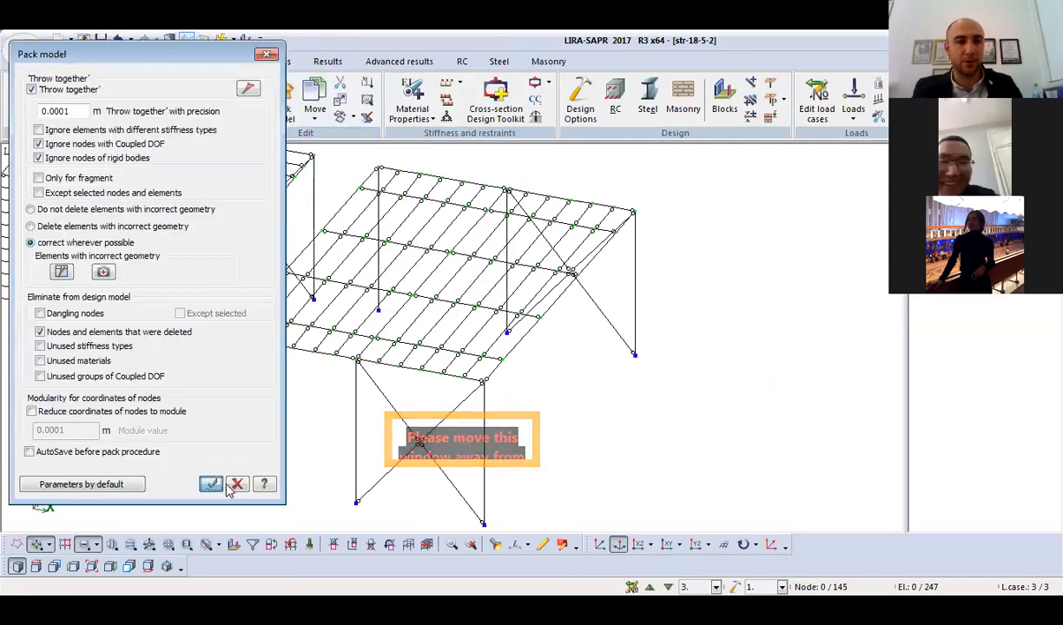
click(237, 485)
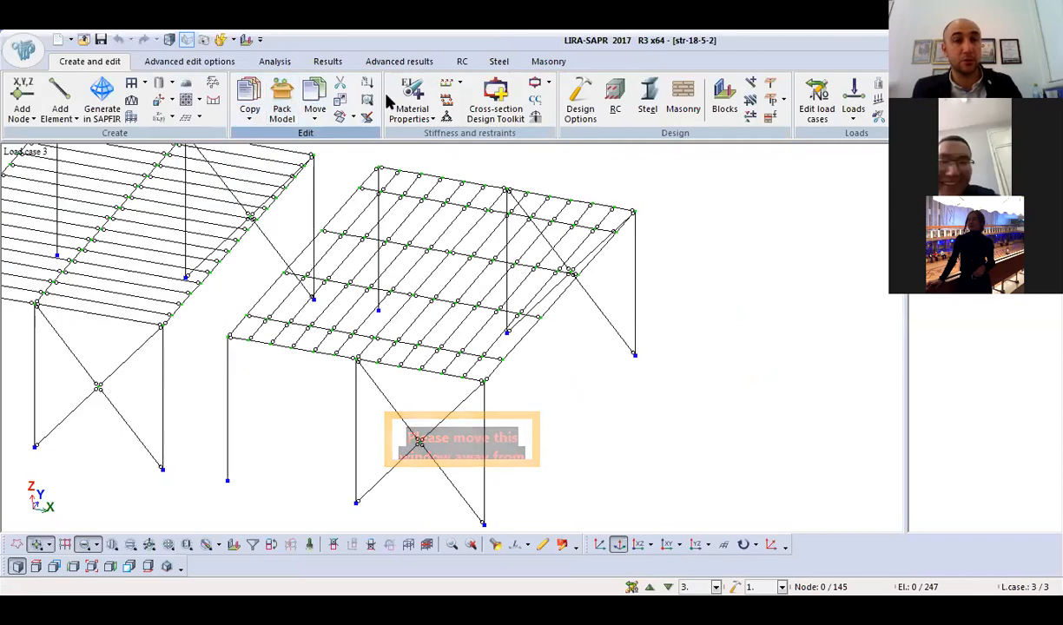
click(100, 41)
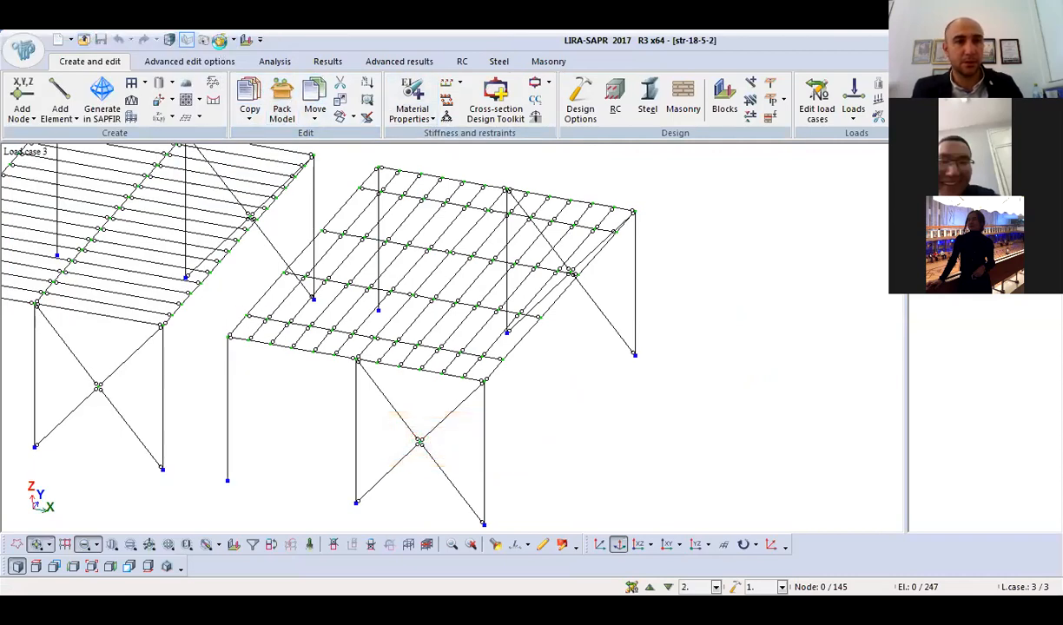
middle_drag(633, 359, 560, 344)
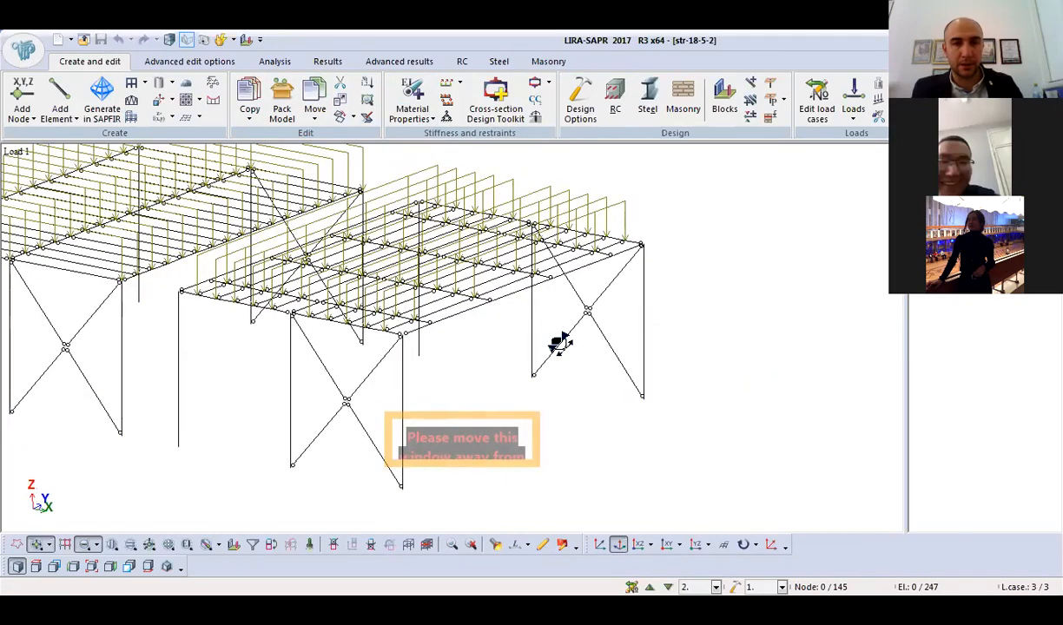
Examine the maximum ULS, SLS and local buckling check mosaics of the assigned steel sections on both frames.
click(498, 60)
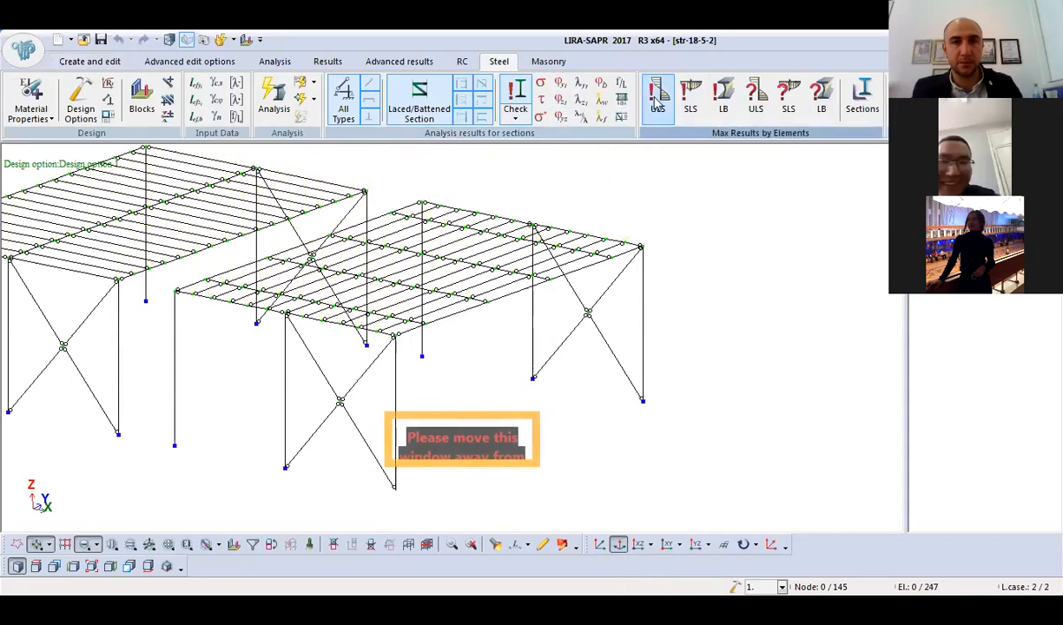
click(658, 98)
middle_drag(680, 254, 734, 336)
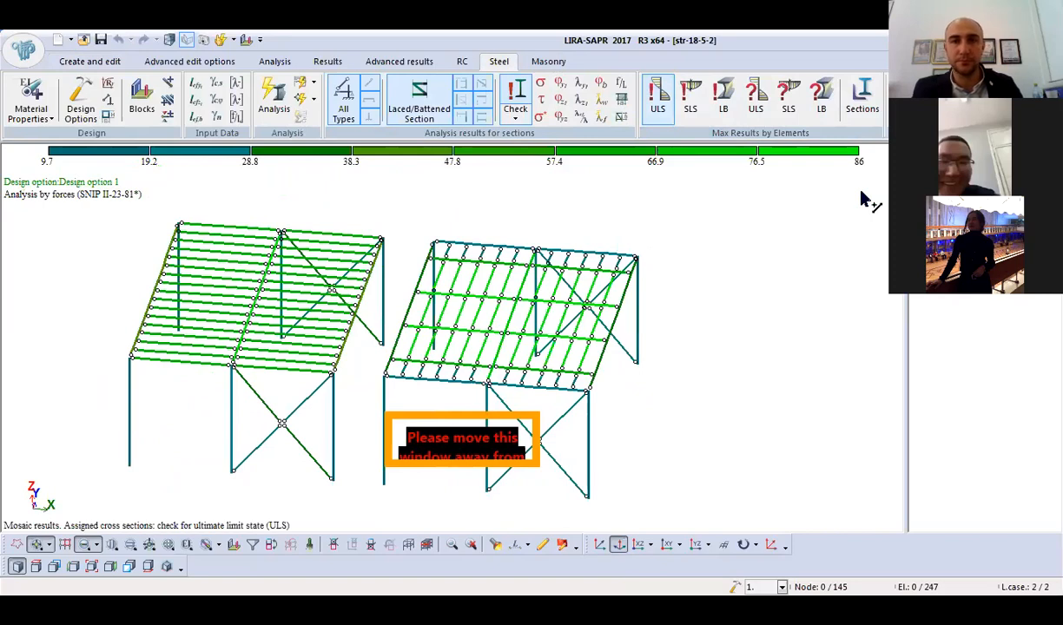
click(691, 102)
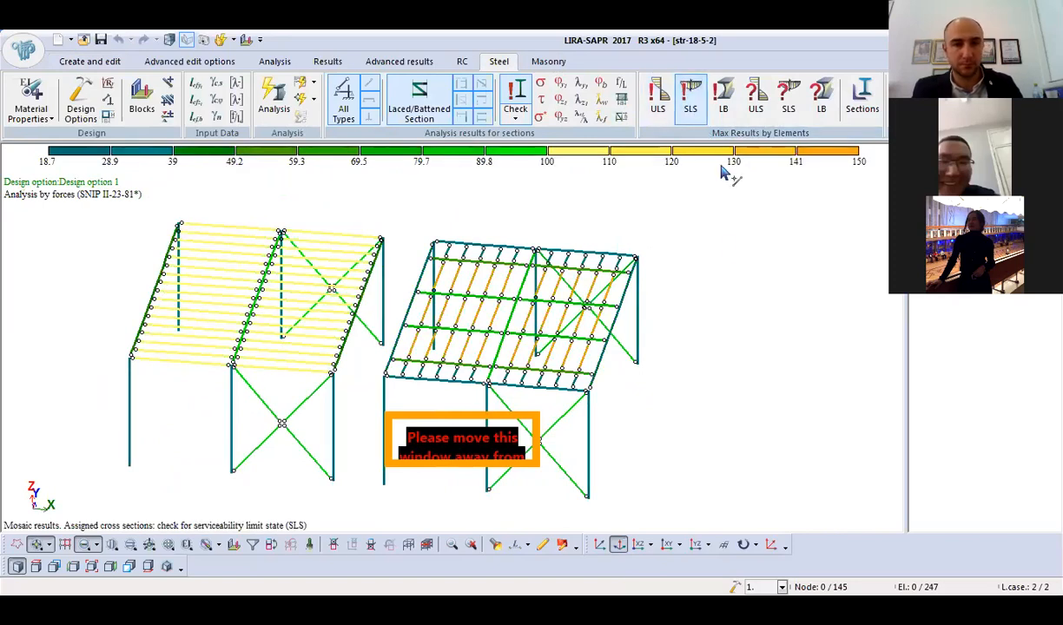
middle_drag(596, 341, 705, 315)
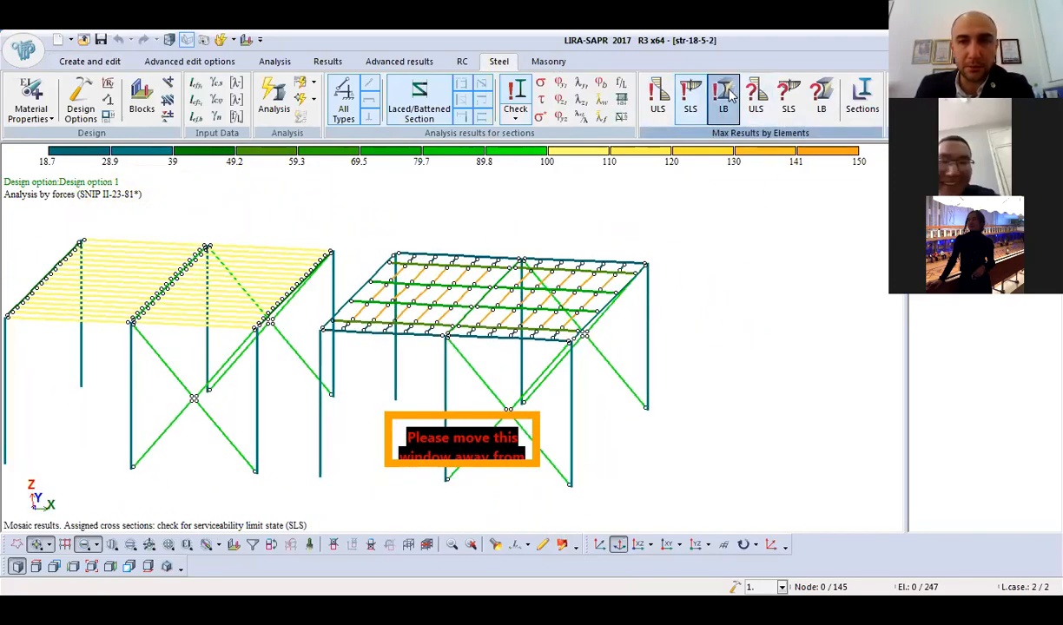
click(724, 96)
middle_drag(695, 238, 719, 332)
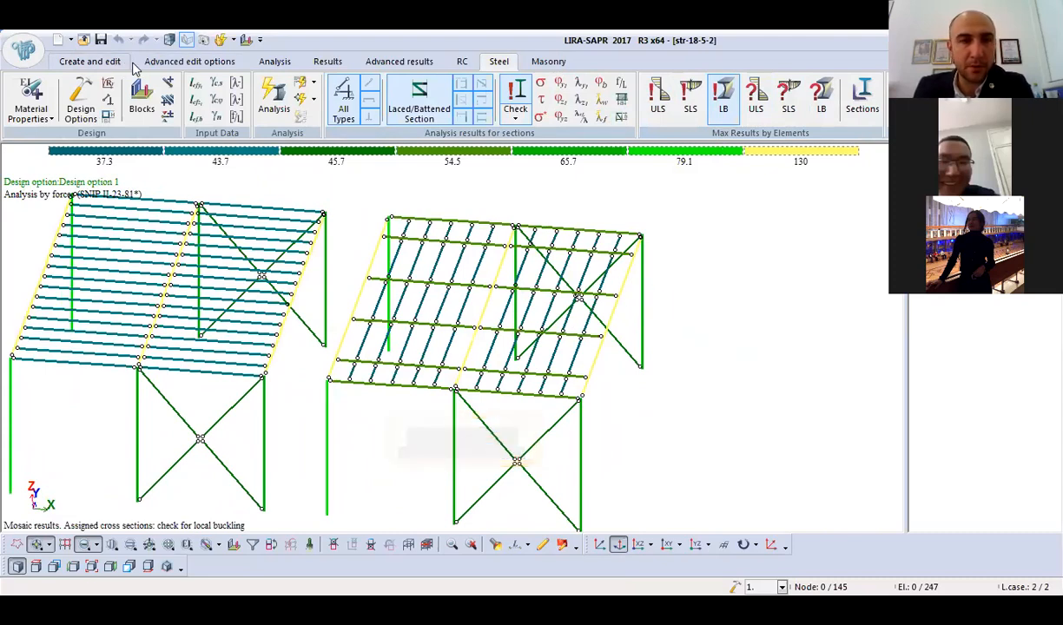
Inspect the section check and selection results of an overstressed second beam bar in the second frame using the SLS mosaic.
click(690, 97)
scroll(557, 332, up, 2)
click(499, 544)
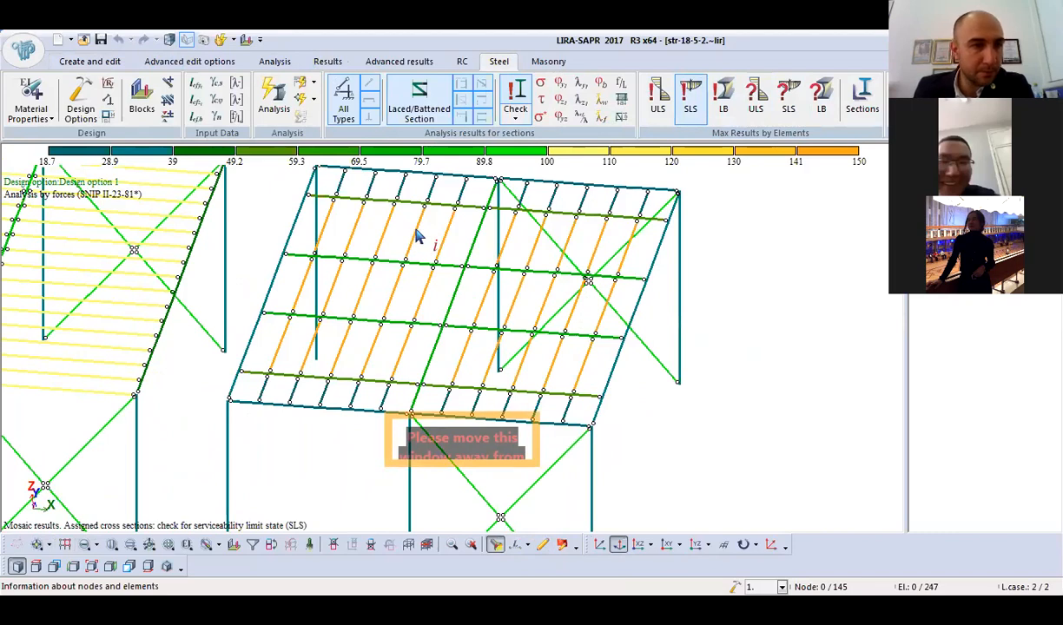
click(416, 230)
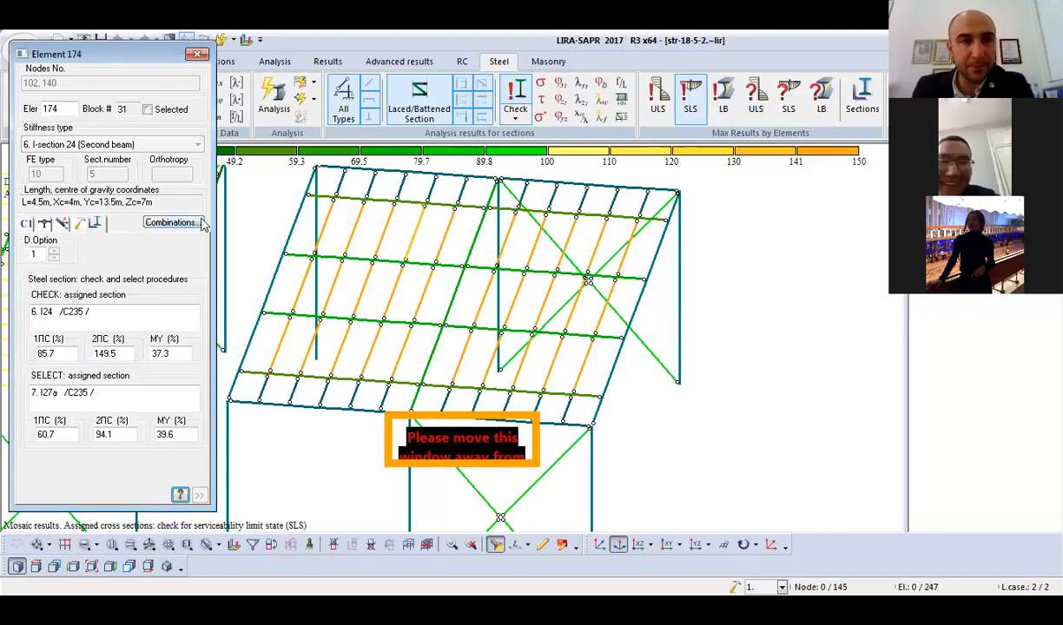
middle_drag(386, 293, 341, 351)
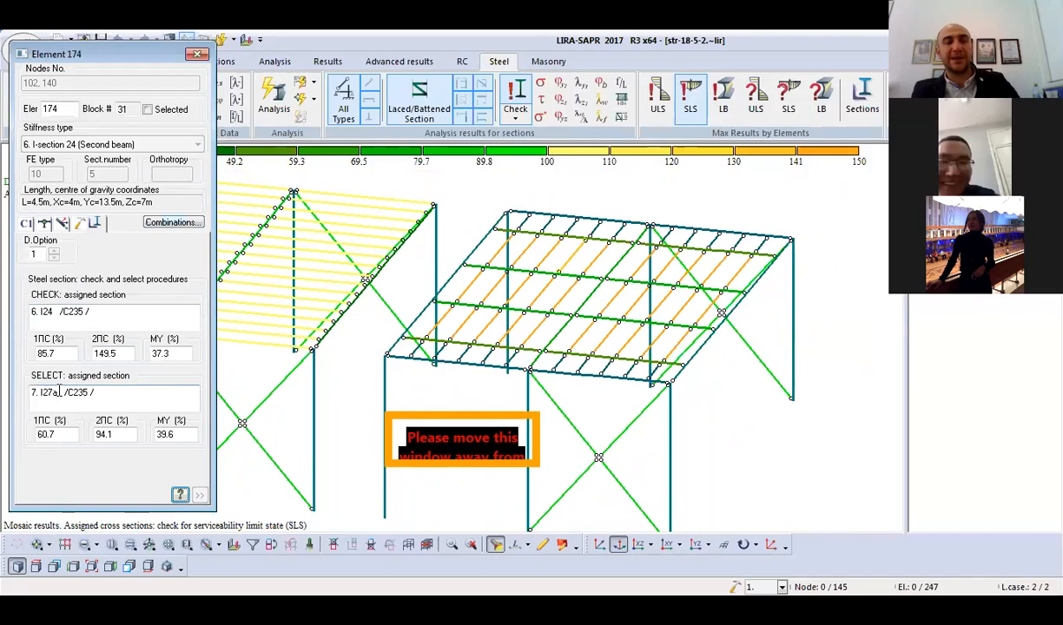
click(197, 54)
Change the profile of stiffness 6 (Second beam) to I-section 27a.
click(84, 63)
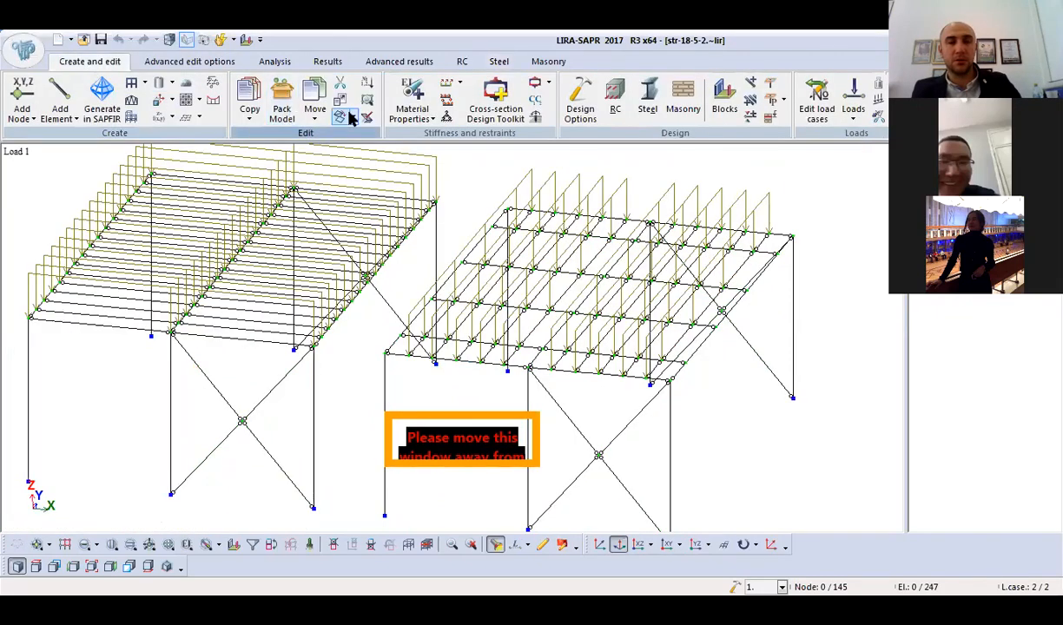
click(410, 92)
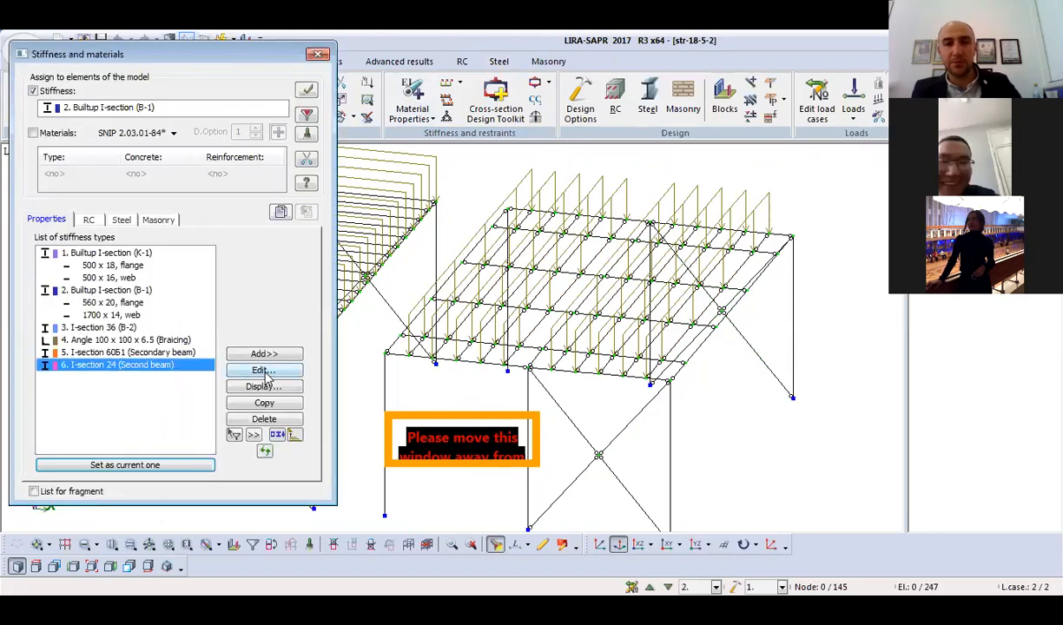
click(264, 371)
double_click(647, 201)
click(716, 203)
click(647, 266)
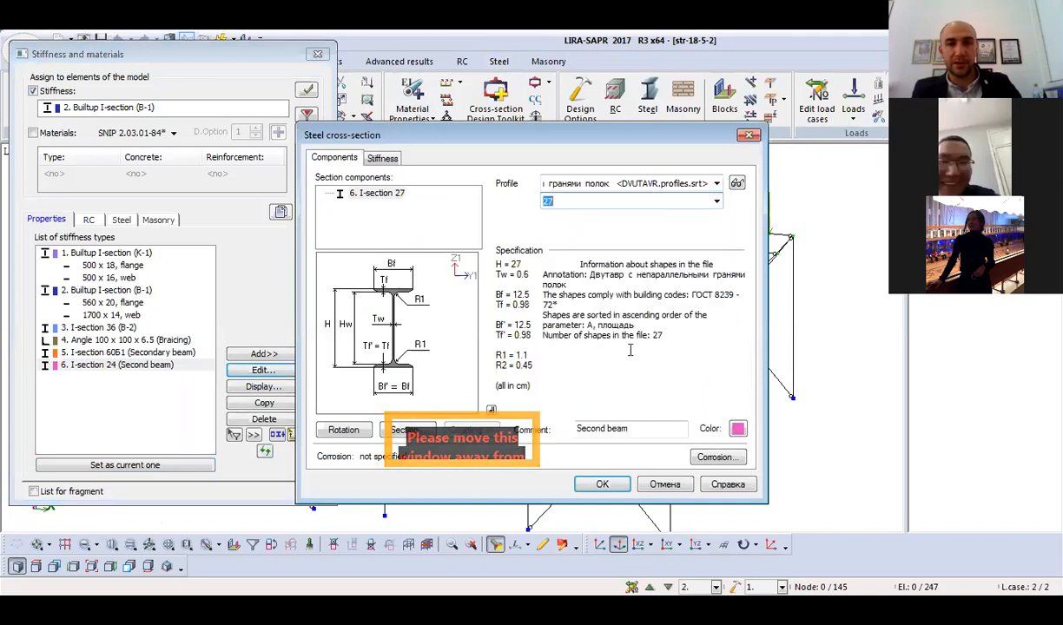
click(717, 202)
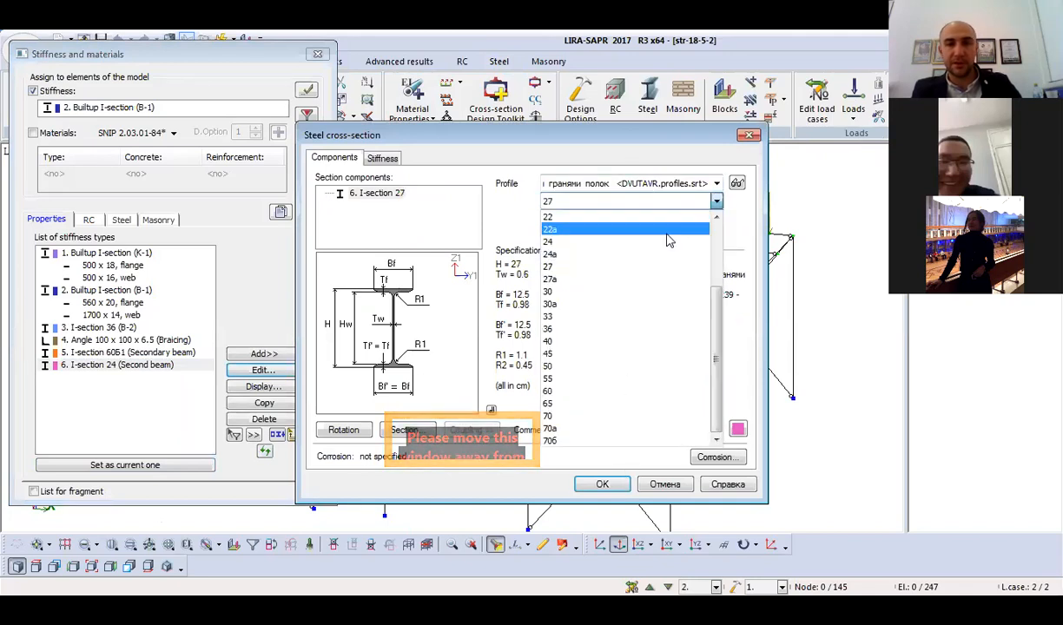
click(641, 278)
click(606, 489)
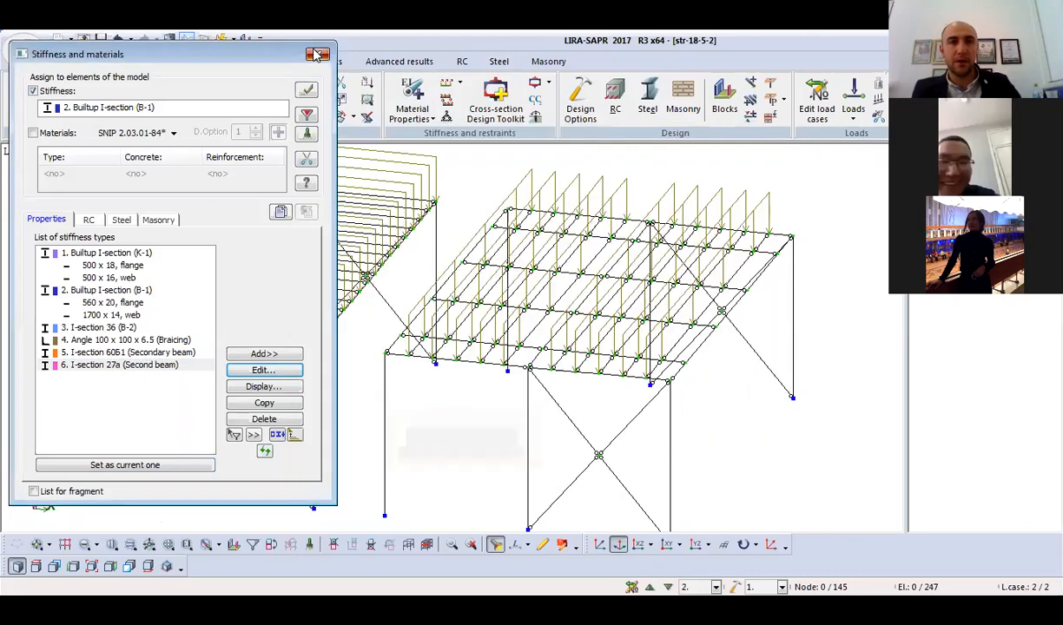
click(317, 54)
Rerun the analysis and review the ULS and SLS check mosaics of both frames.
click(275, 62)
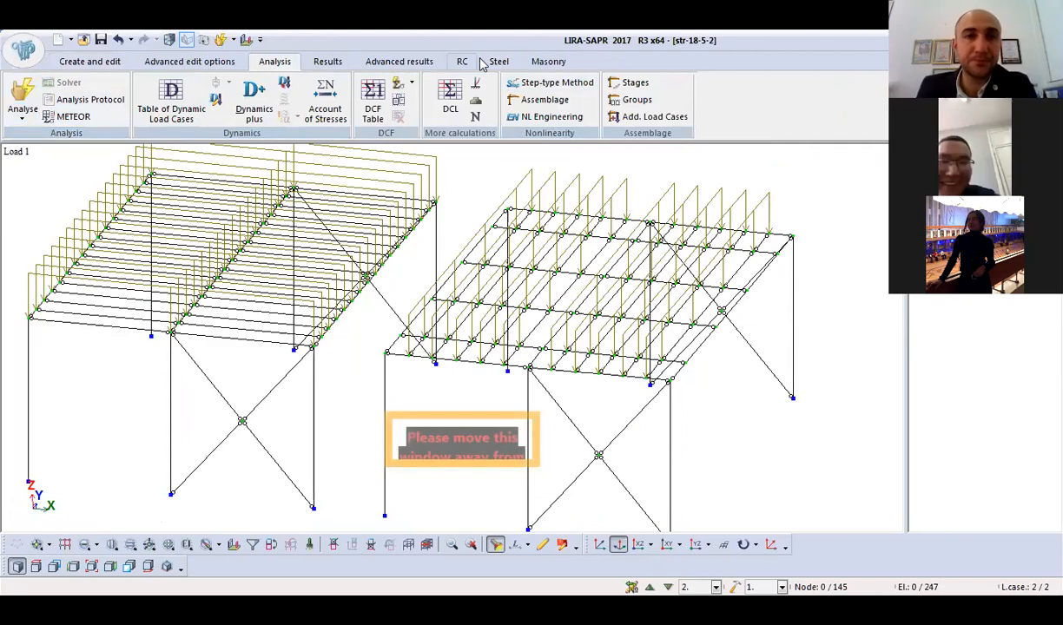
click(491, 60)
click(662, 97)
click(693, 97)
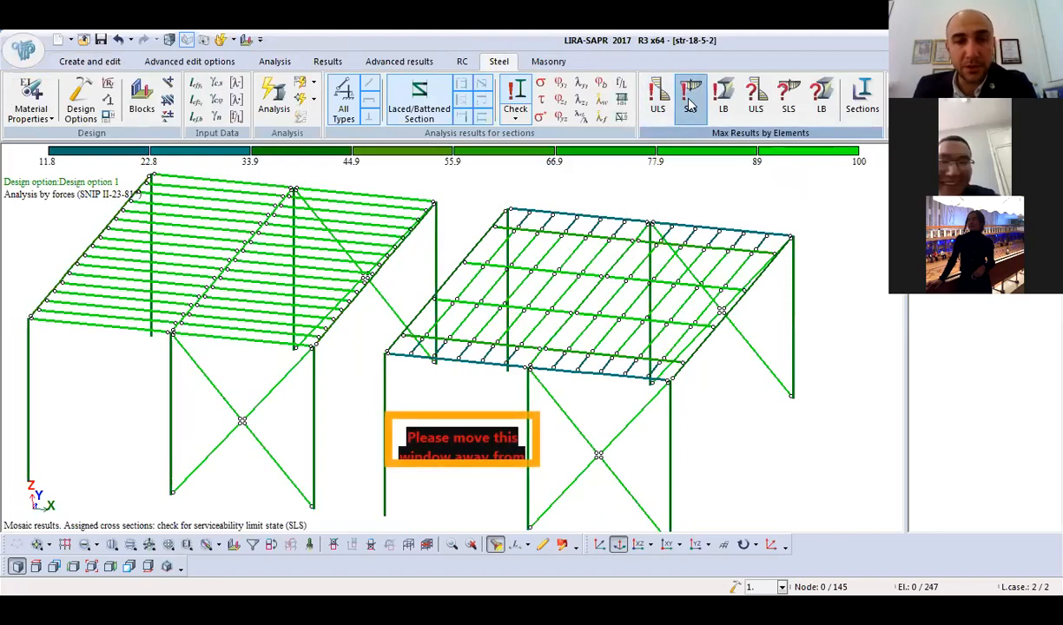
click(691, 102)
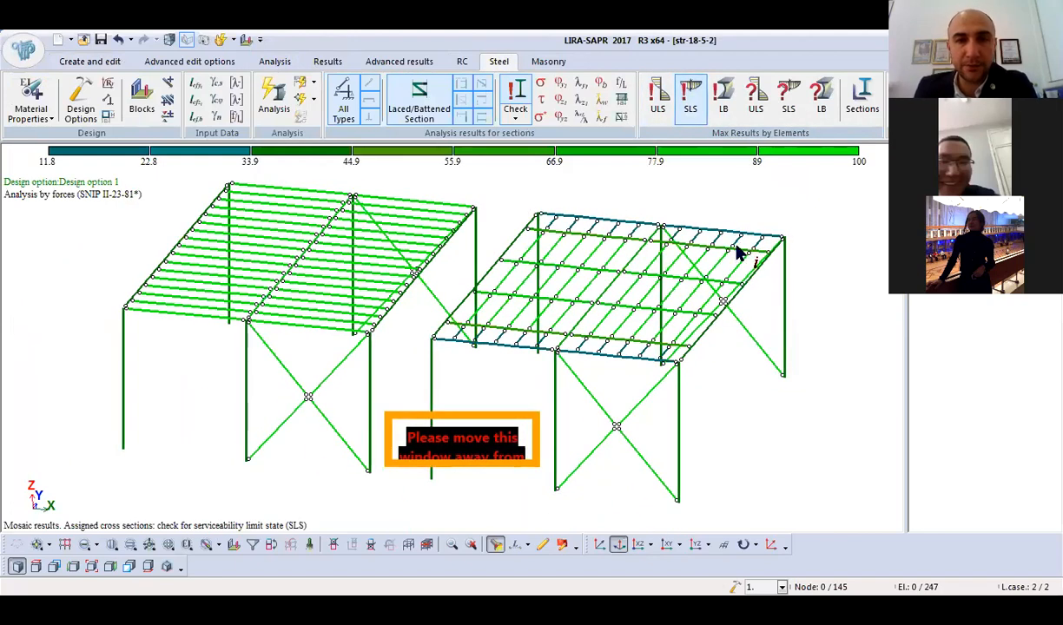
middle_drag(755, 335, 703, 326)
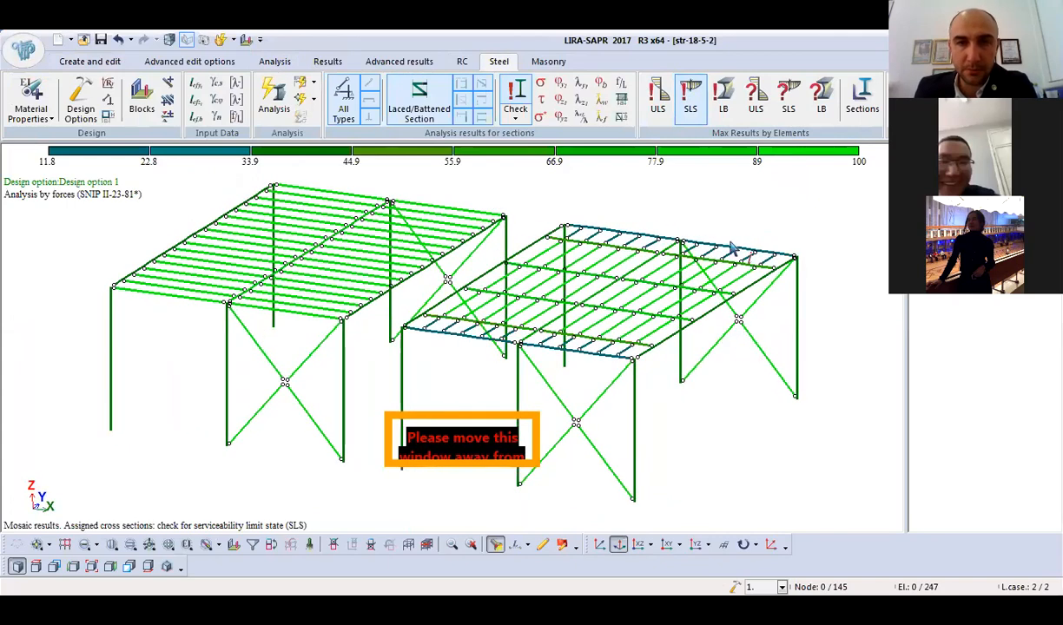
Examine the local buckling check mosaic of the main beams on both frames.
click(722, 100)
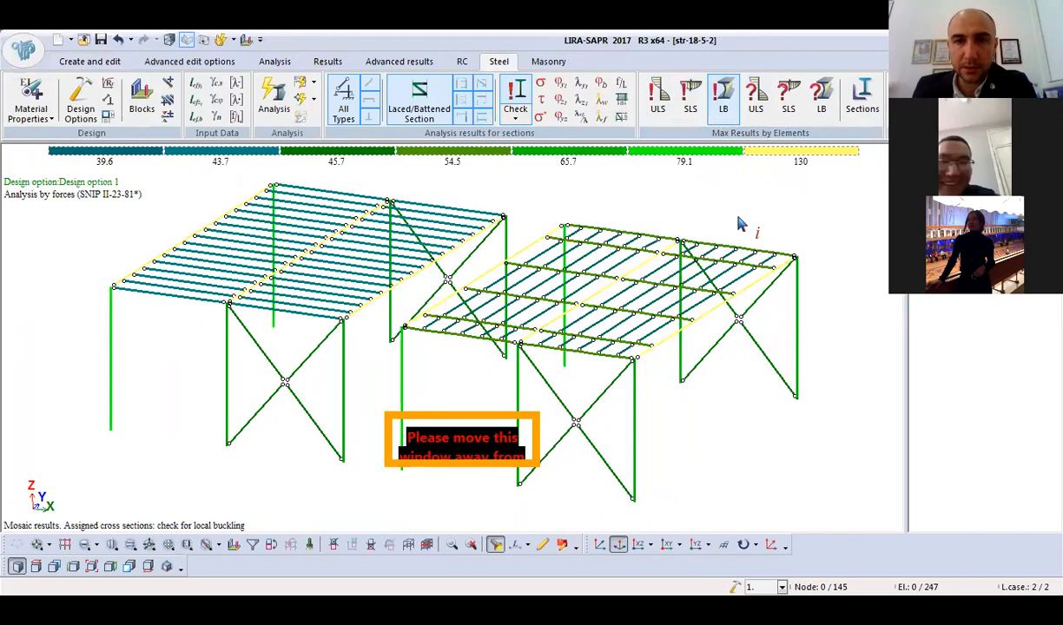
scroll(739, 223, up, 1)
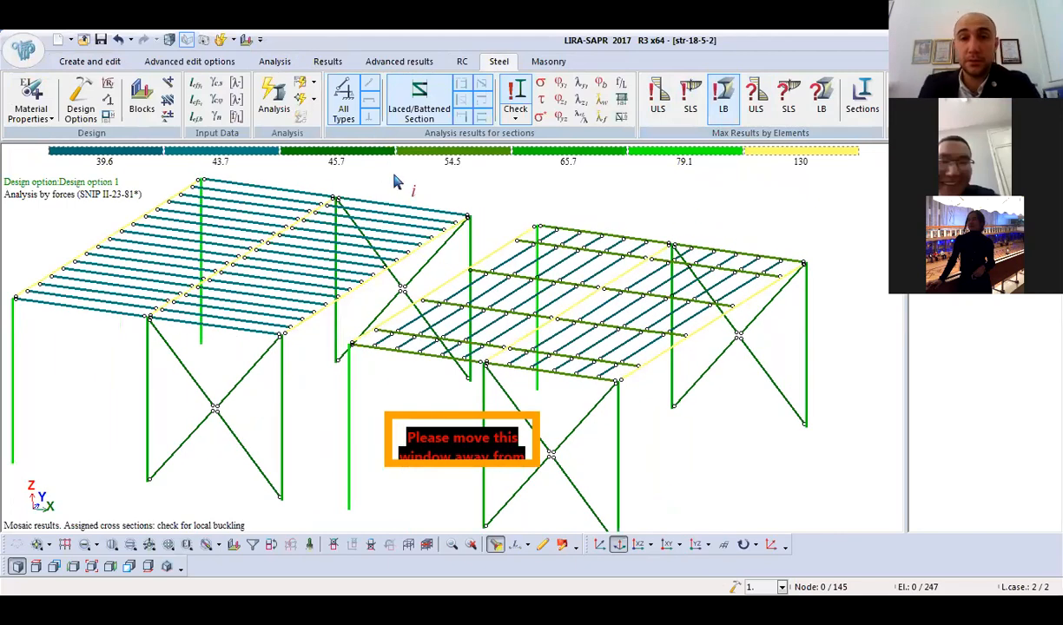
mouse_move(579, 209)
middle_down()
mouse_move(519, 205)
mouse_move(570, 221)
middle_up()
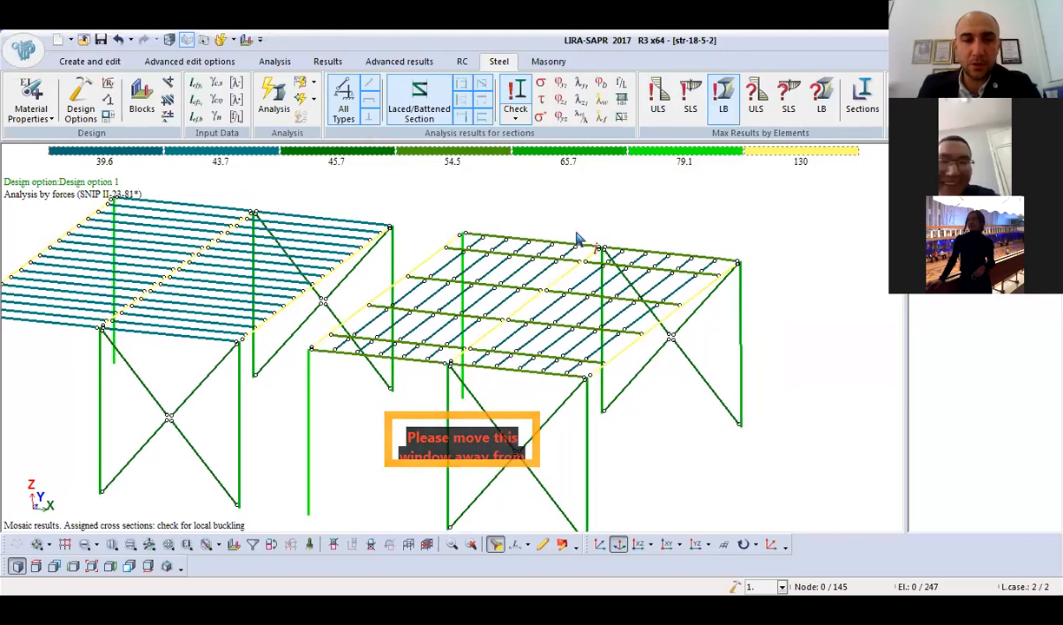
Isolate all elements with stiffness 2. Builtup I-section (B-1) as a fragment of the model.
click(102, 61)
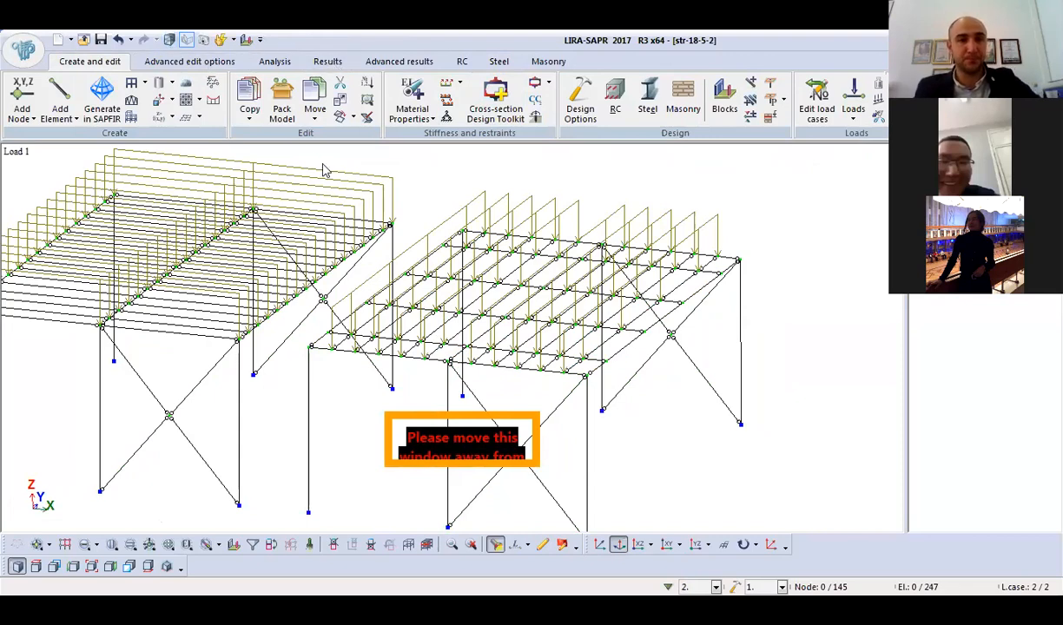
click(413, 97)
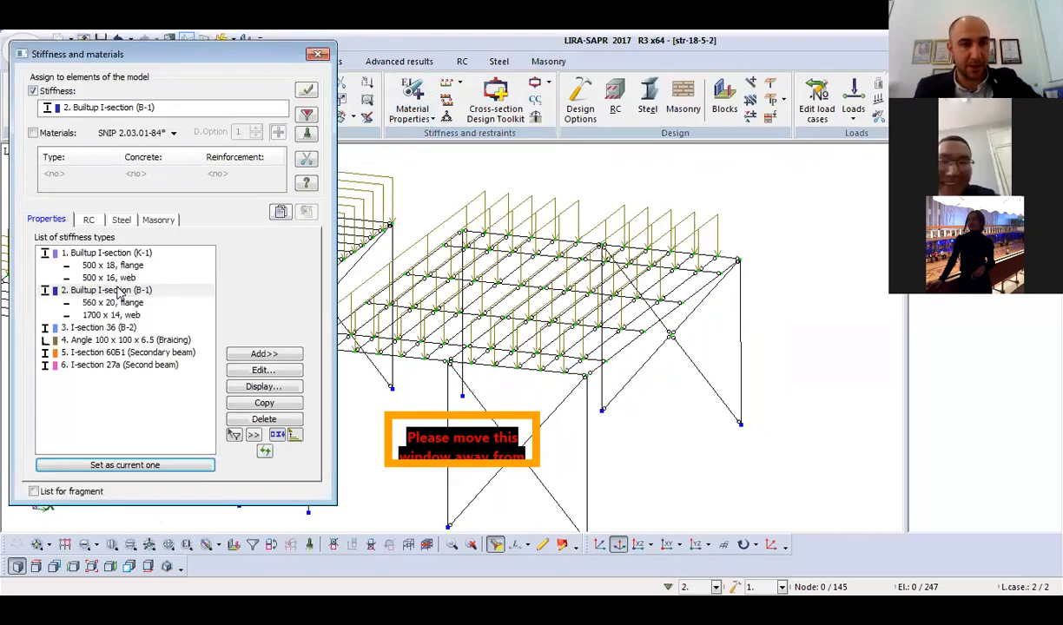
click(305, 114)
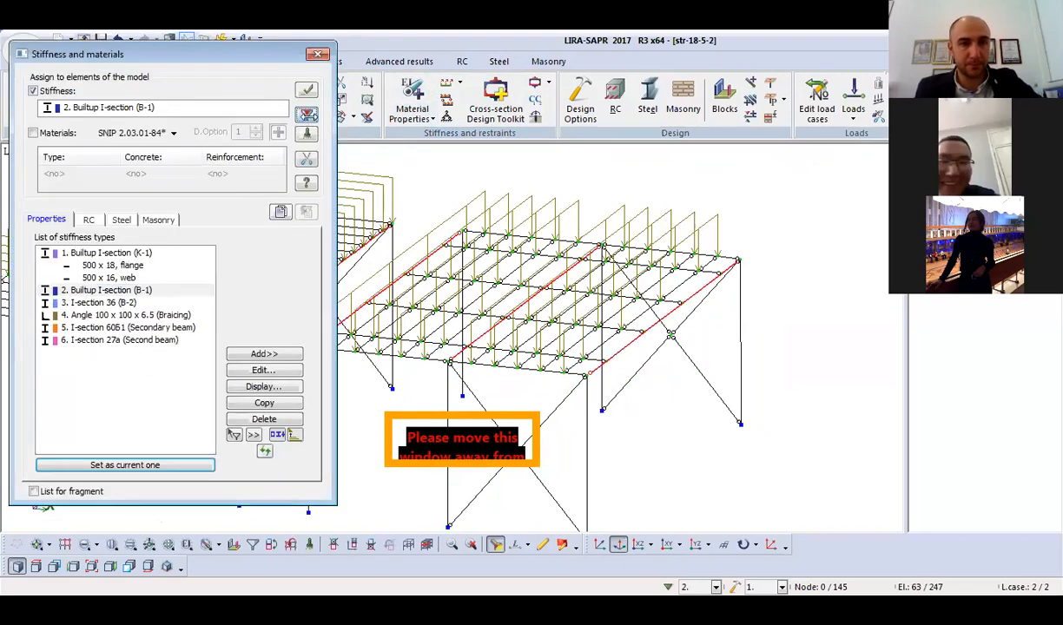
right_click(424, 178)
click(485, 227)
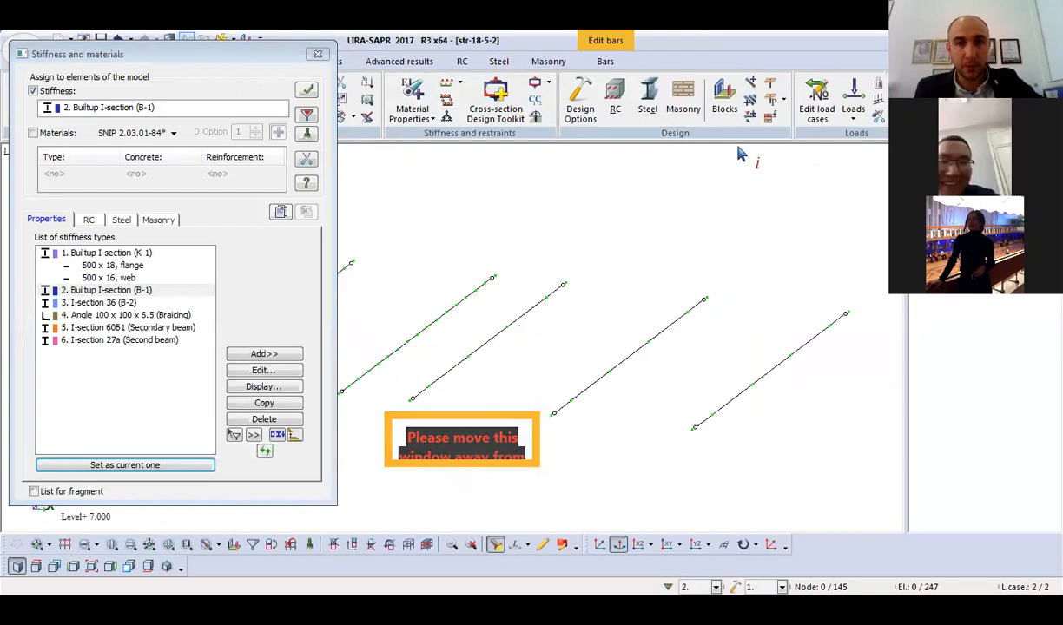
Display the local buckling check mosaic for the isolated B-1 beams.
click(498, 62)
click(318, 54)
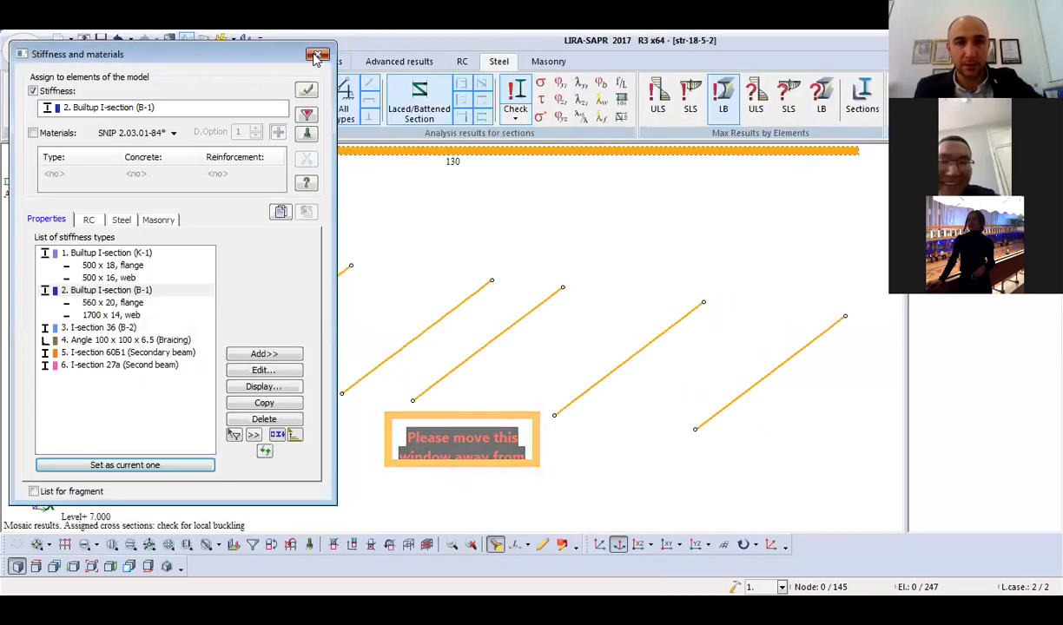
middle_drag(548, 322, 565, 369)
scroll(549, 337, up, 1)
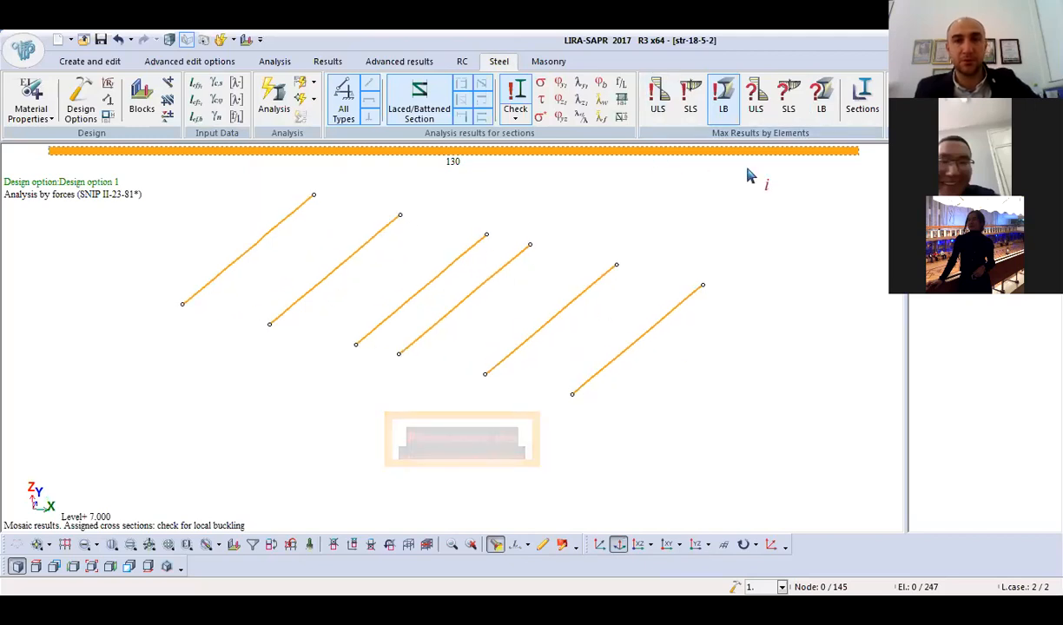
List the selected steel sections for the B-1 beams and compare their flange and web plate sizes.
click(870, 98)
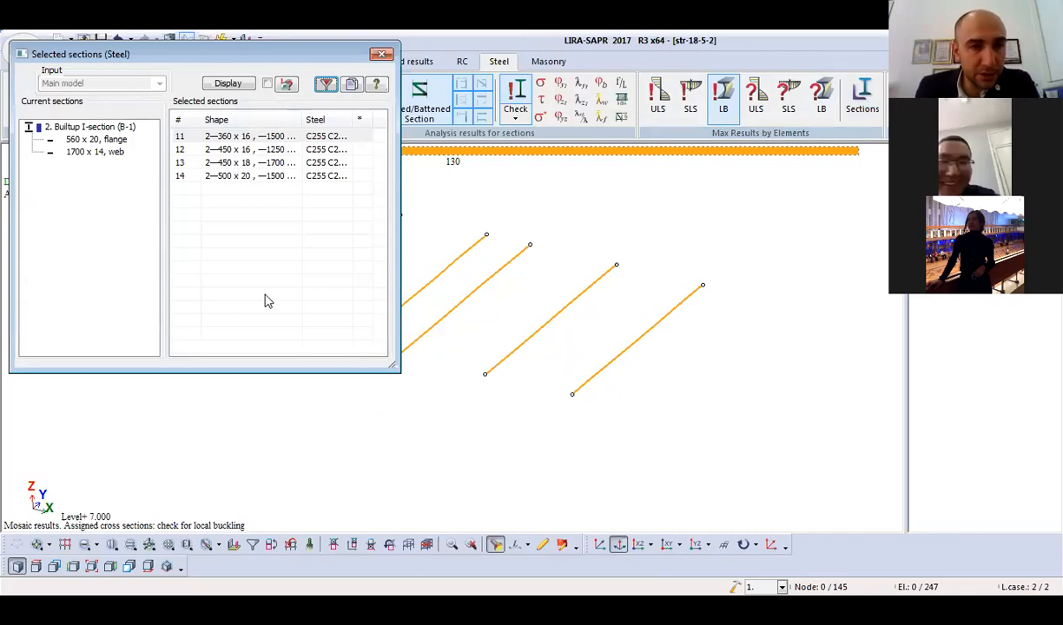
click(224, 178)
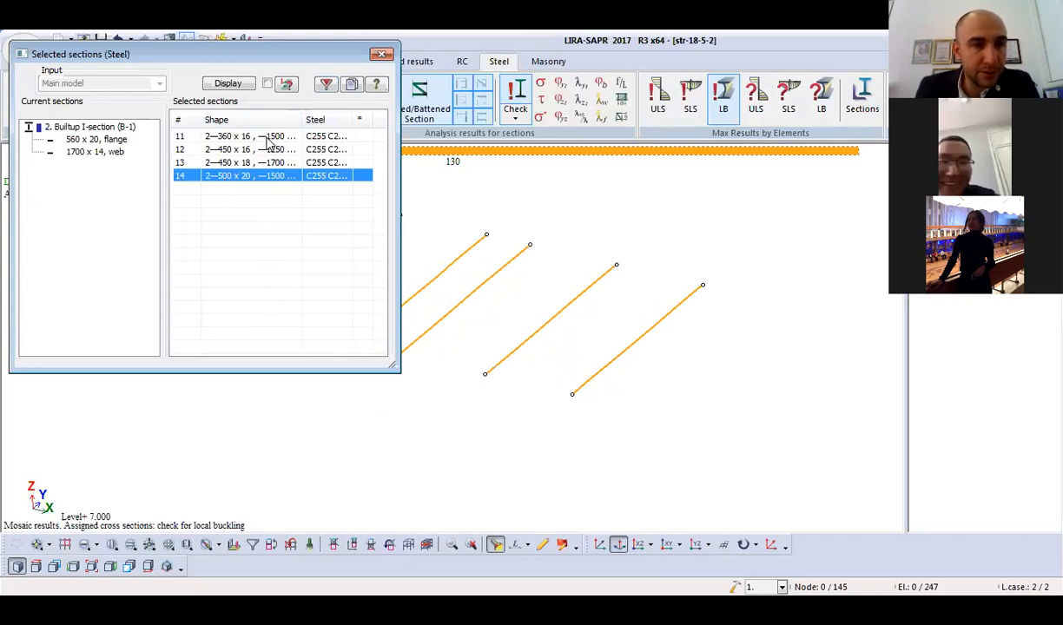
drag(303, 119, 380, 119)
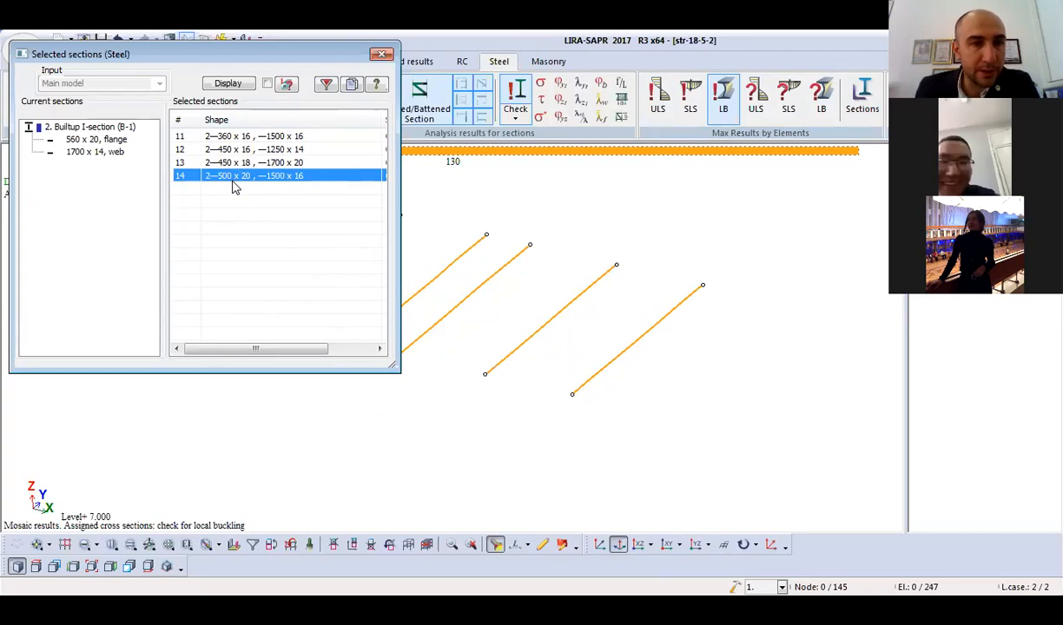
click(289, 164)
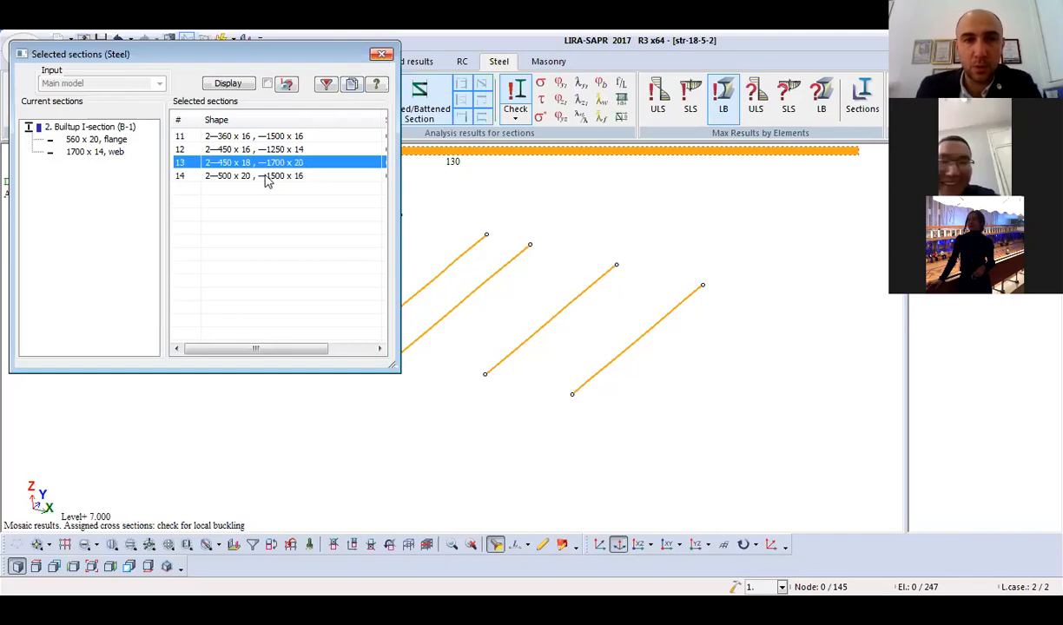
click(383, 54)
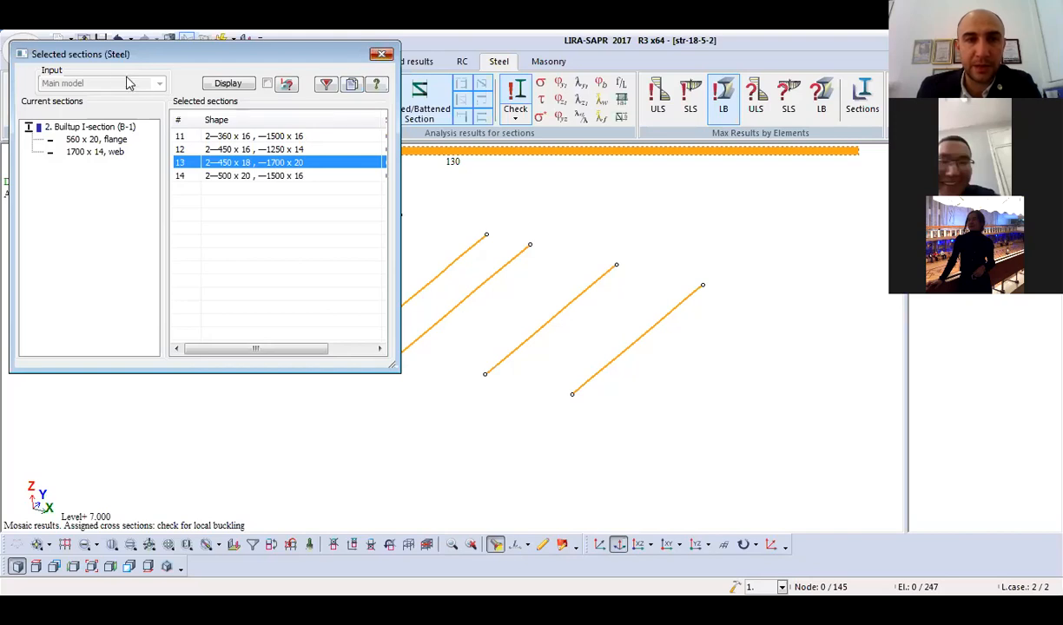
Set the web plate of stiffness type 2. Builtup I-section (B-1) to 1700 x 20.
click(102, 61)
click(405, 102)
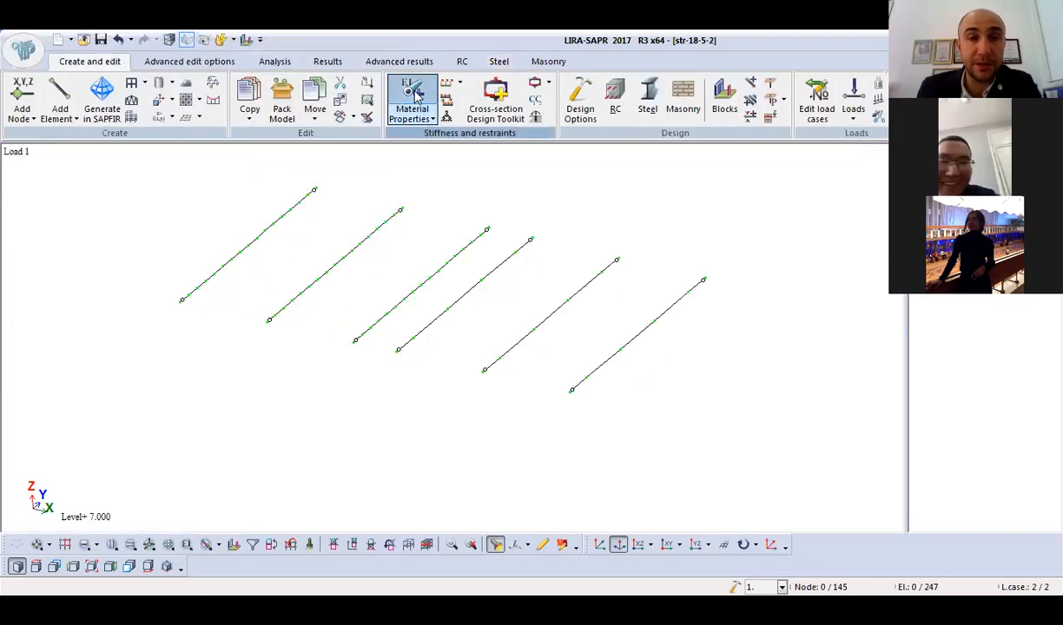
click(109, 290)
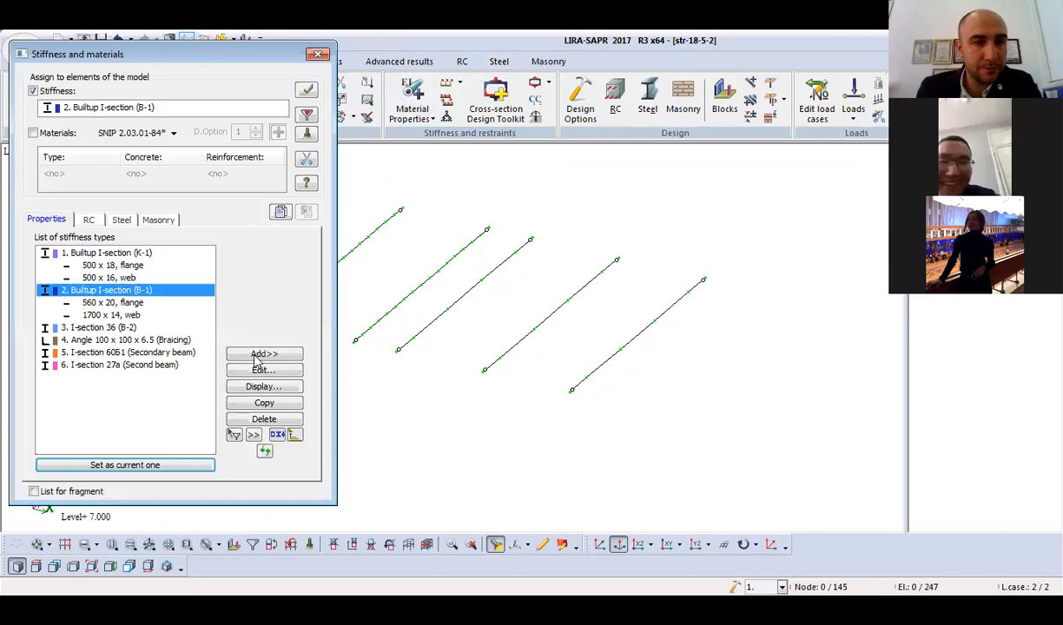
click(264, 371)
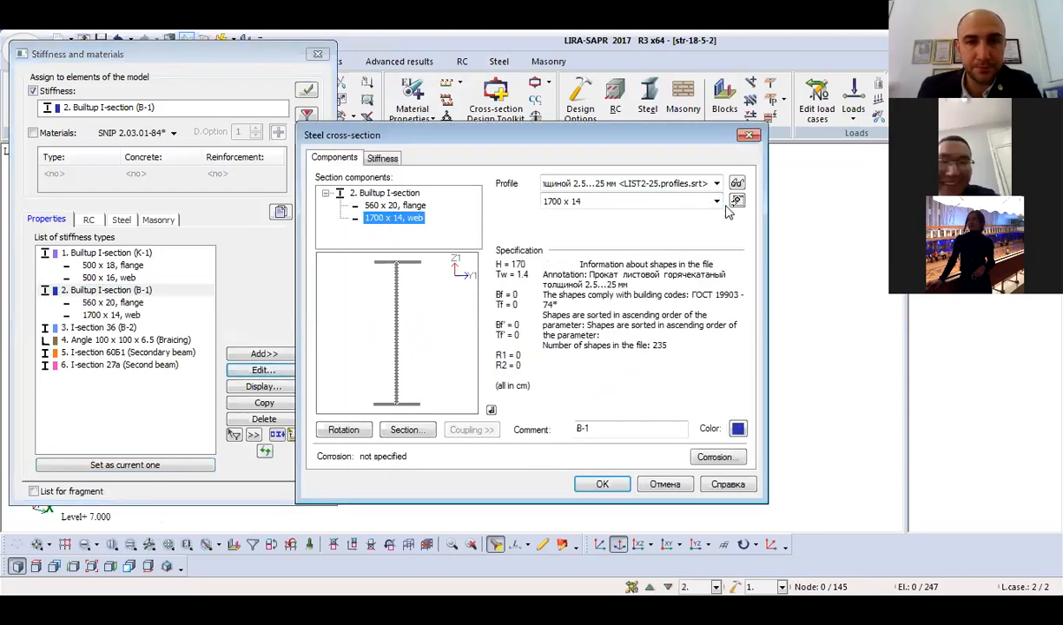
click(699, 202)
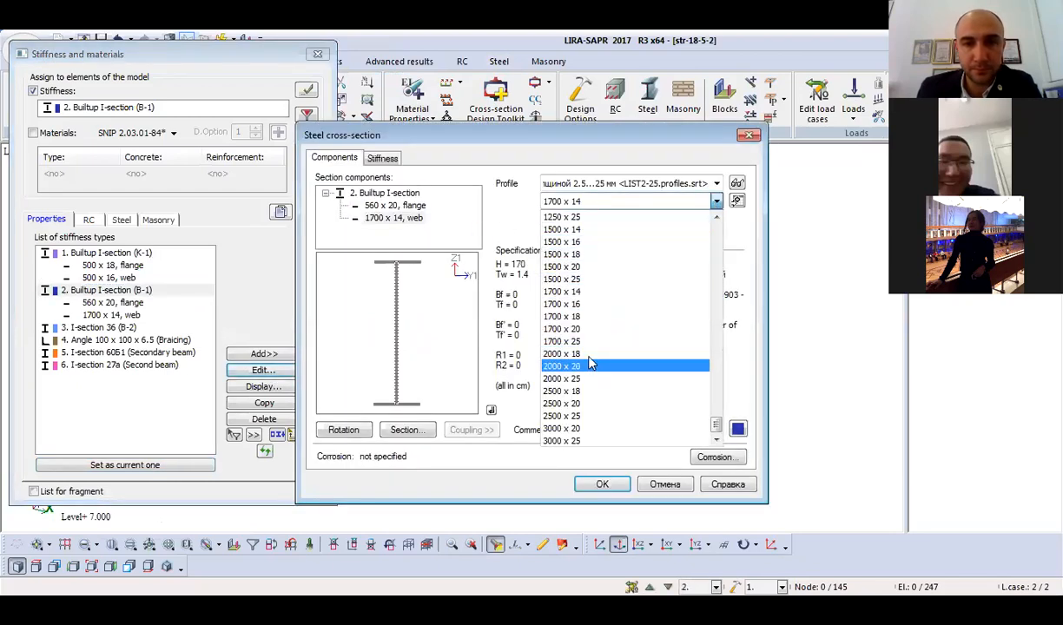
click(588, 329)
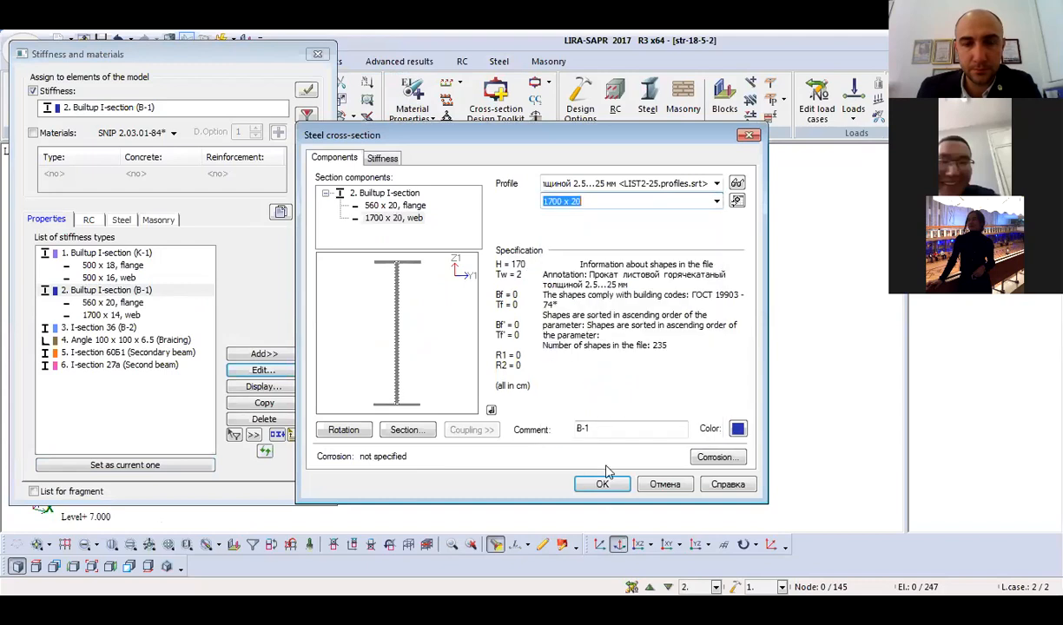
click(602, 484)
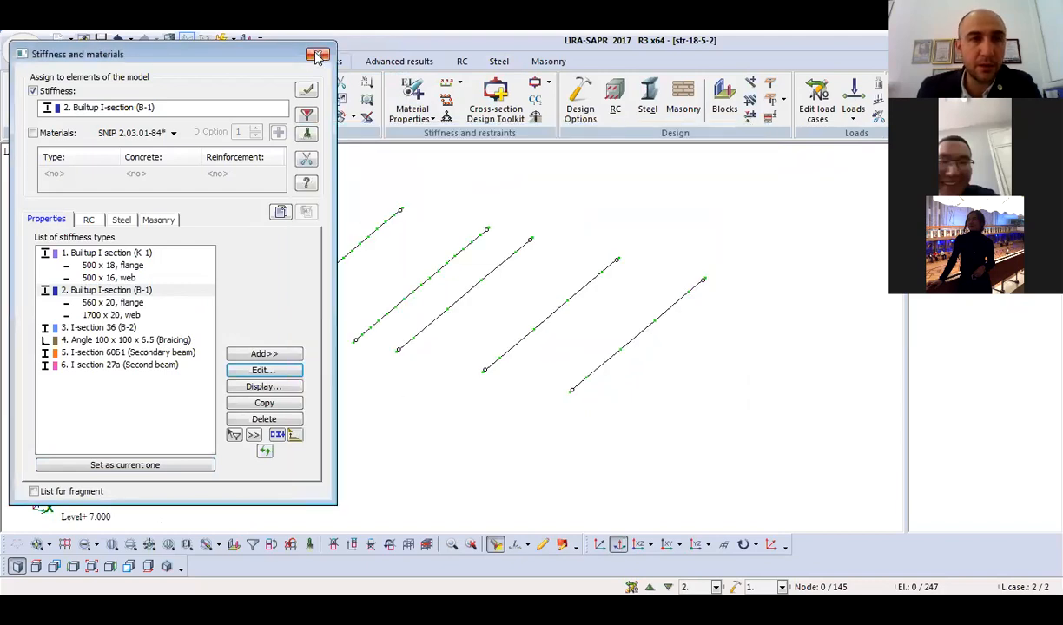
click(317, 54)
Rerun the analysis and display the assigned-section ULS and local buckling check mosaics for the isolated B-1 beams.
click(274, 61)
click(24, 97)
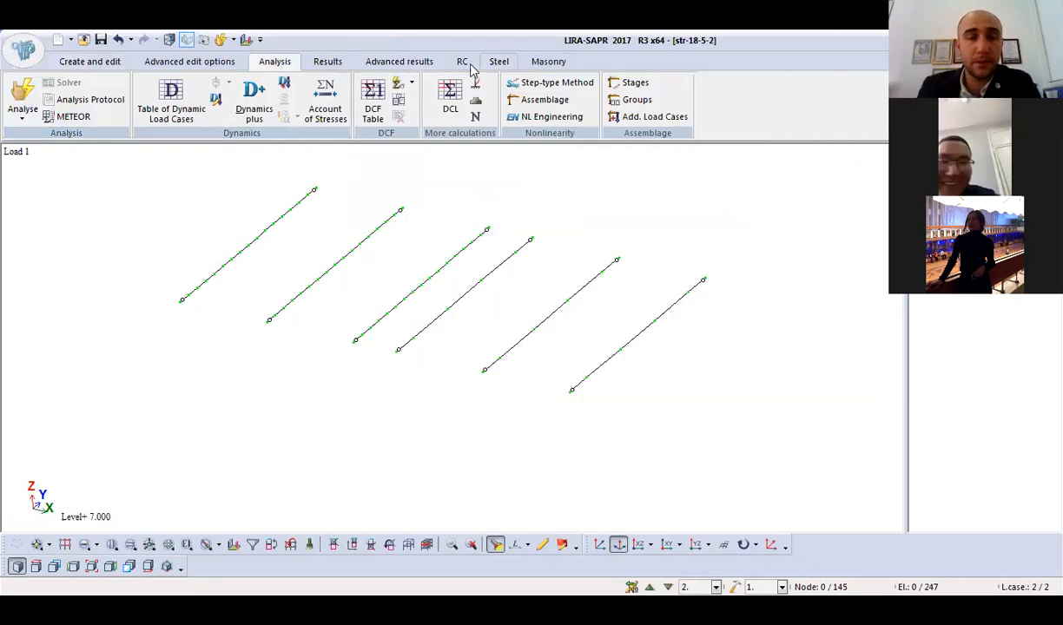
click(498, 65)
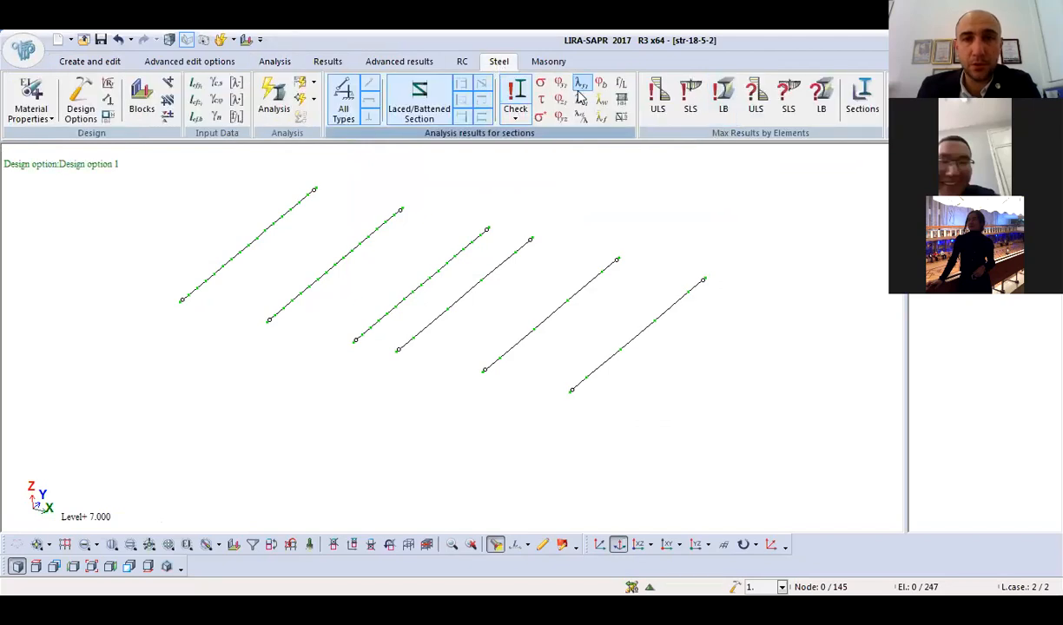
click(658, 95)
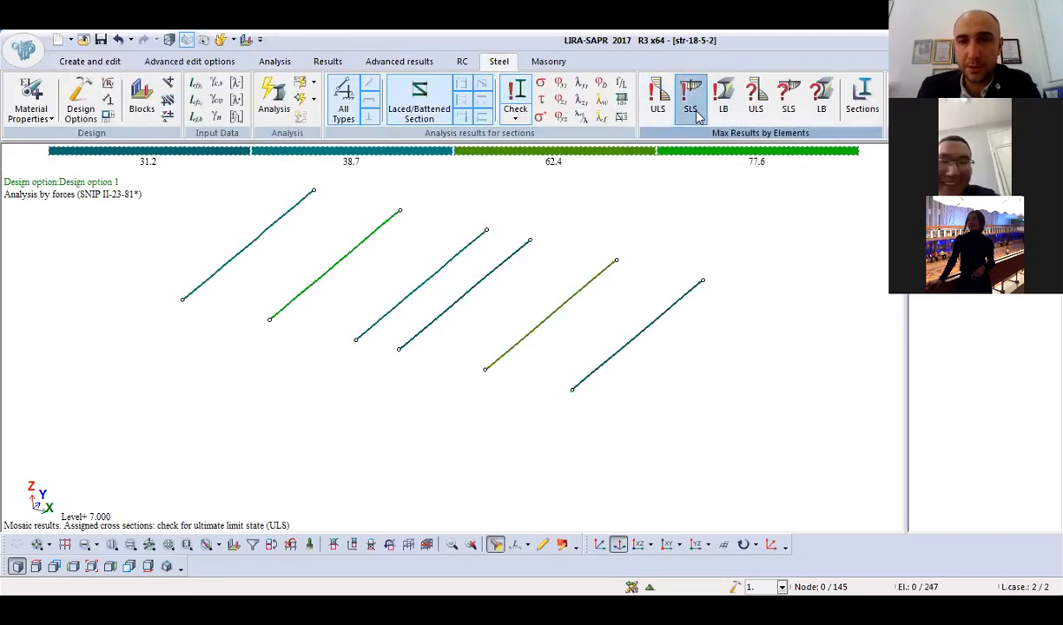
click(724, 95)
scroll(694, 342, down, 1)
mouse_move(719, 388)
middle_down()
mouse_move(723, 370)
mouse_move(724, 380)
middle_up()
Review the ULS, SLS and local buckling mosaics of the B-1 beams' selected sections, and redisplay the assigned-section ULS check.
click(755, 98)
click(786, 100)
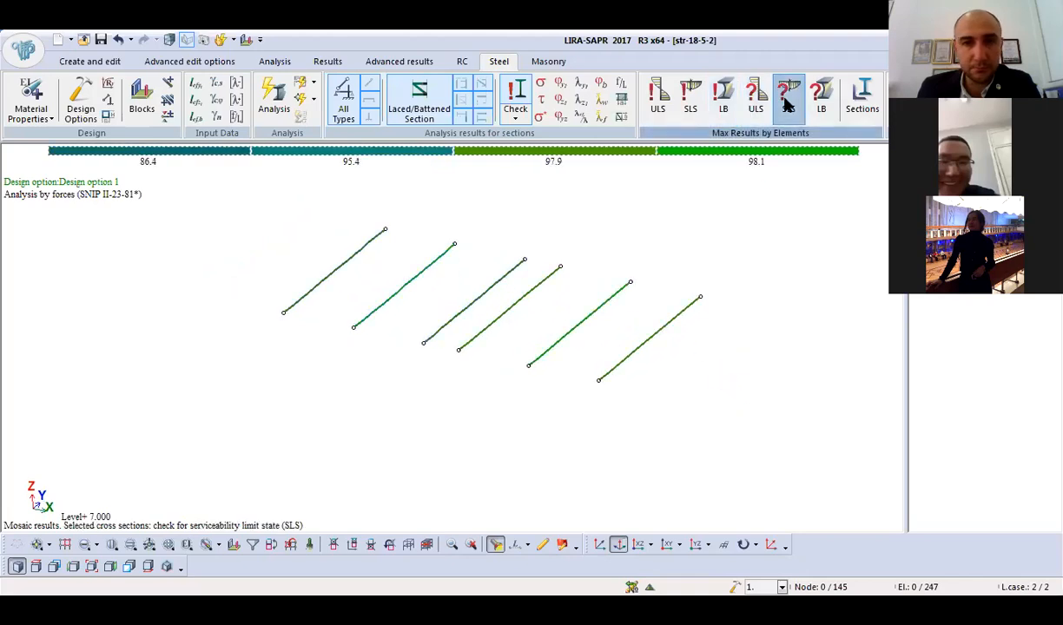
click(817, 98)
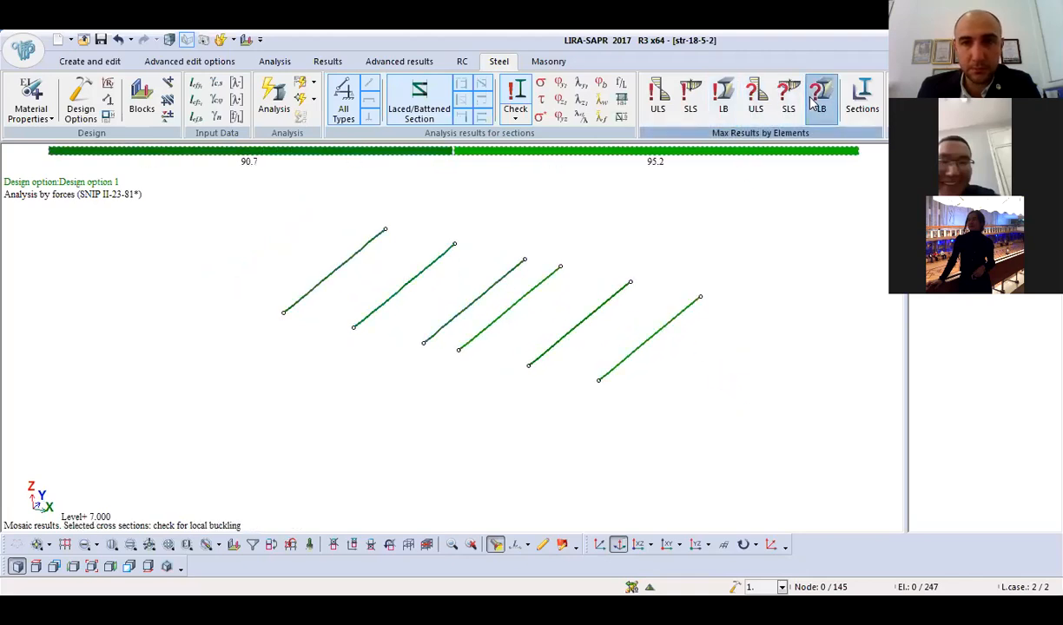
click(669, 103)
middle_drag(682, 222, 521, 251)
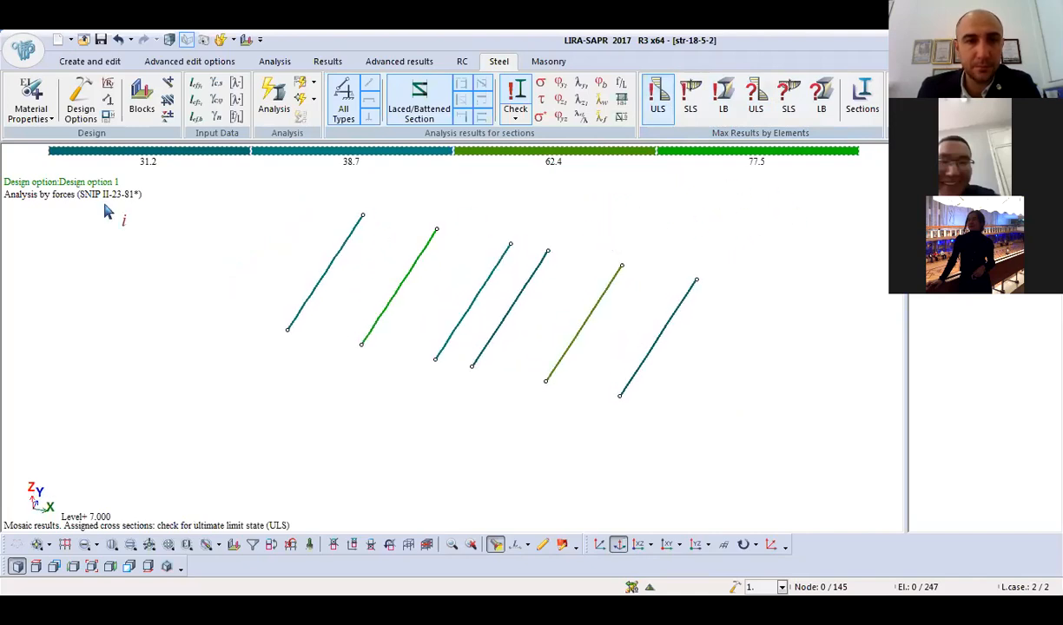
Restore the full model from the B-1 beam fragment.
right_click(198, 242)
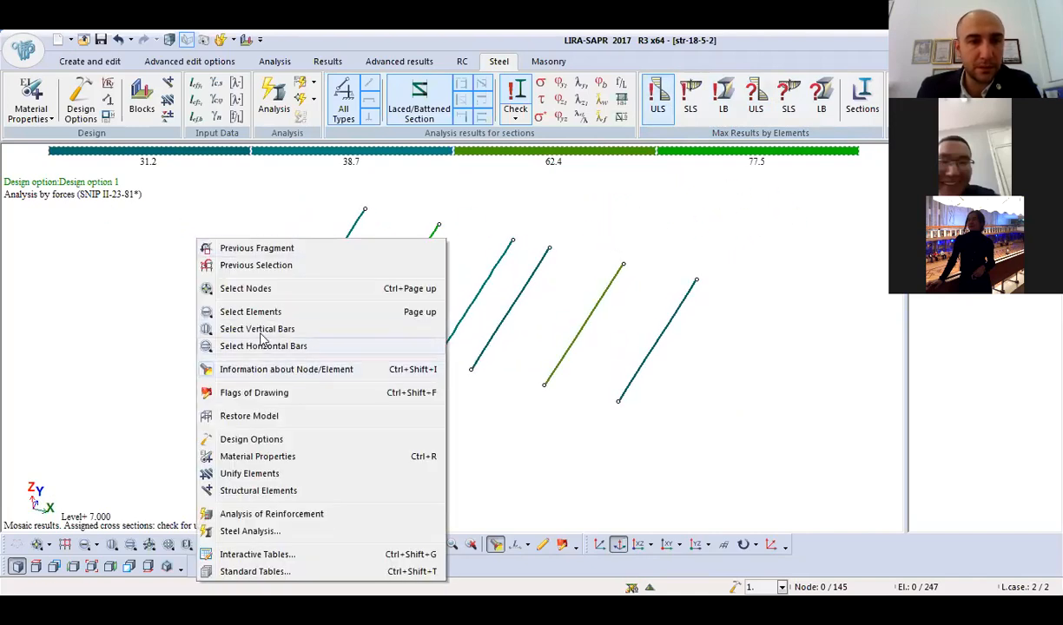
click(90, 63)
right_click(174, 198)
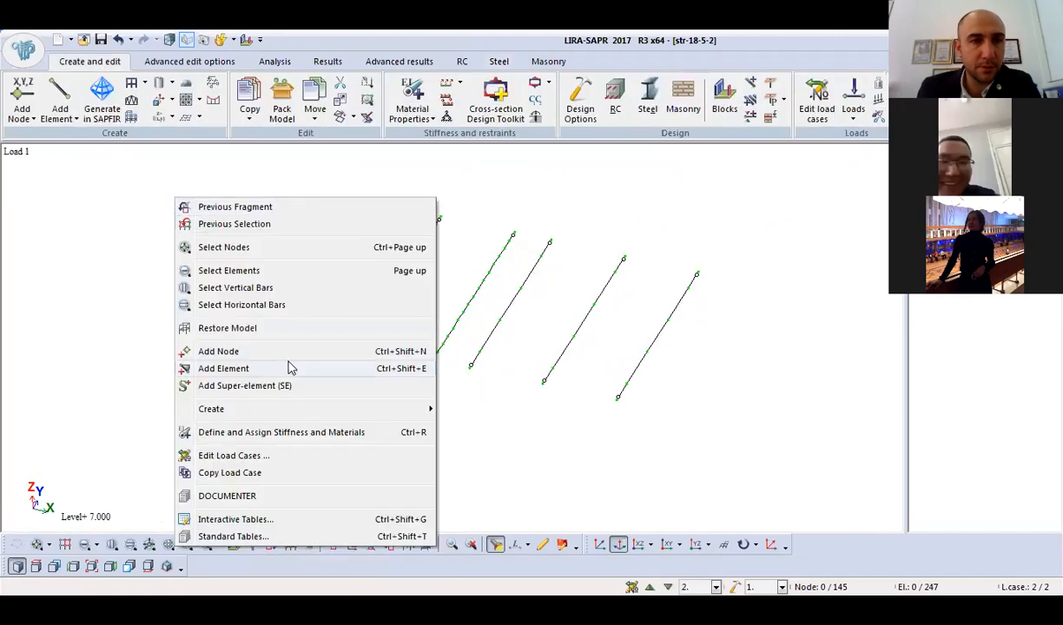
click(263, 325)
Examine the assigned-section SLS and local buckling check mosaics across both complete frames.
click(498, 61)
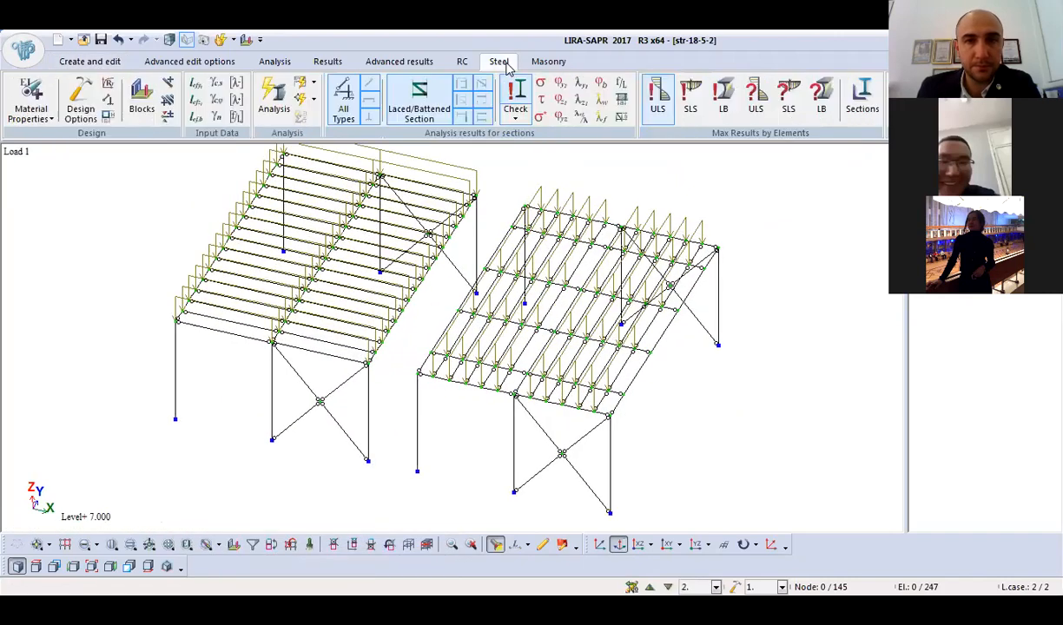
click(690, 97)
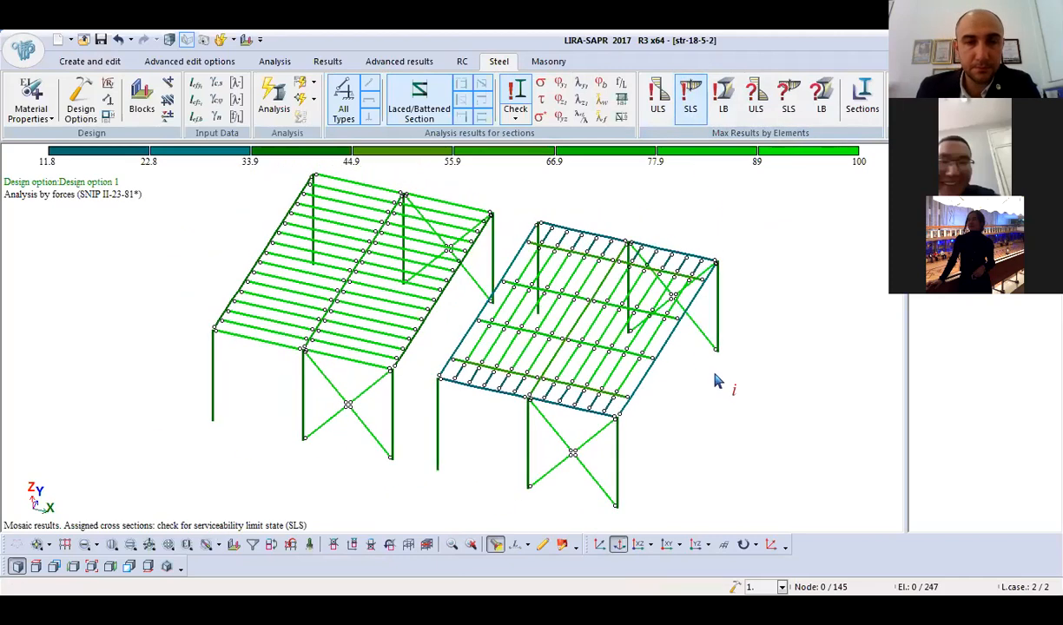
click(720, 103)
scroll(760, 224, down, 1)
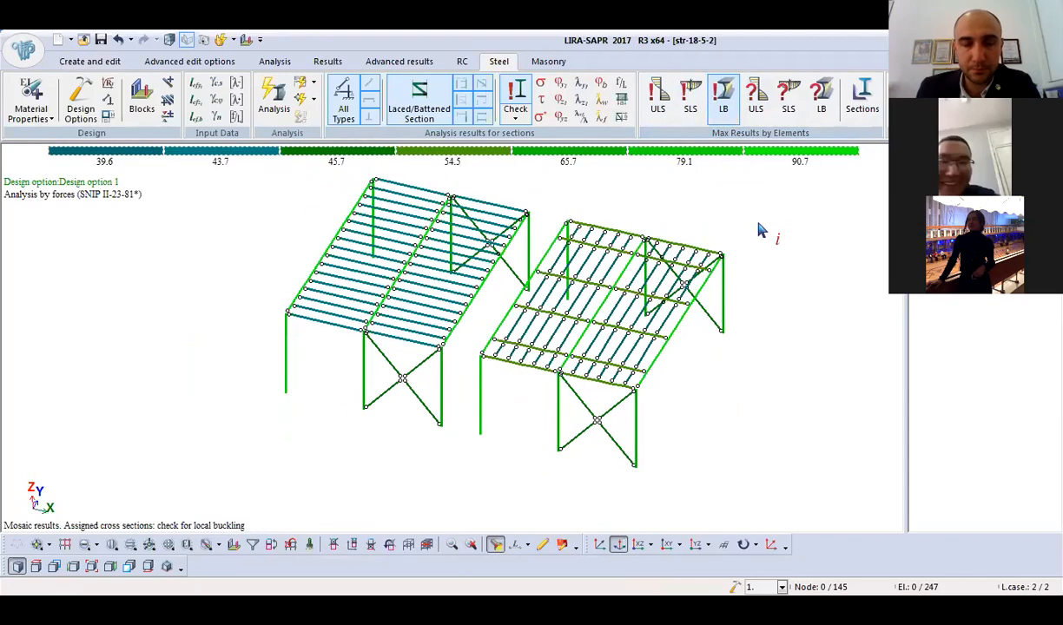
middle_drag(763, 374, 630, 378)
scroll(671, 287, up, 2)
middle_drag(636, 432, 611, 490)
scroll(611, 491, down, 3)
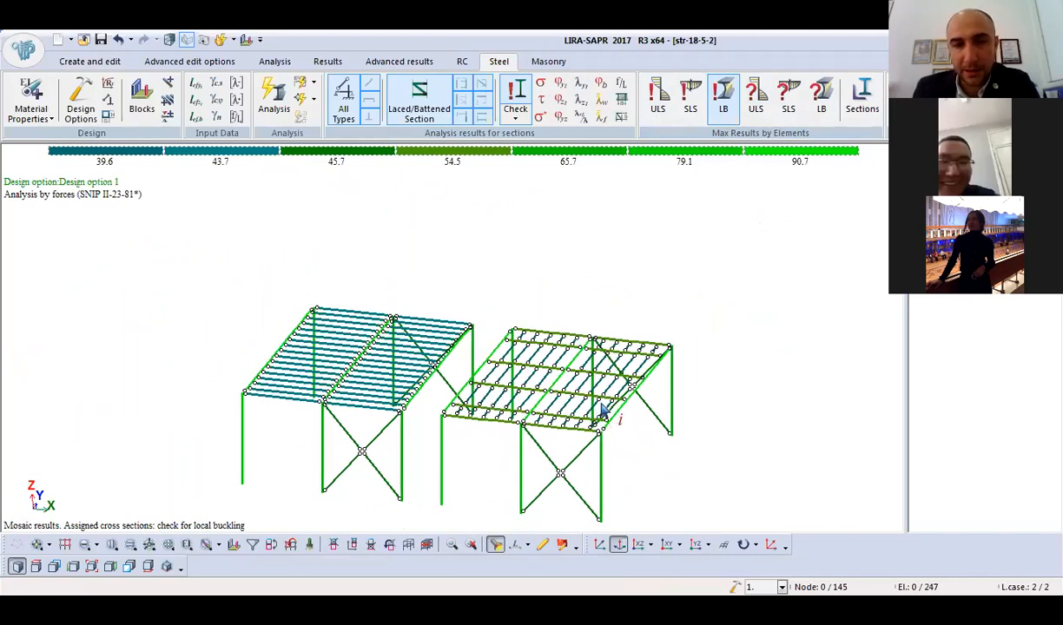
scroll(442, 369, up, 1)
Review the model's list of stiffness types, including the B-1 plate sizes, alongside both frames.
click(274, 102)
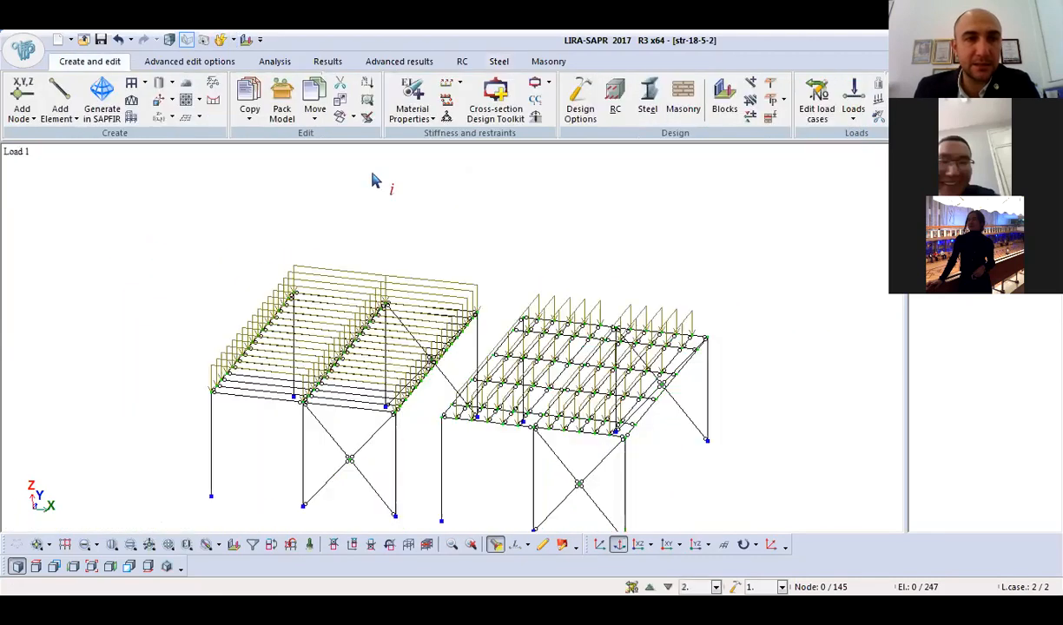
click(413, 100)
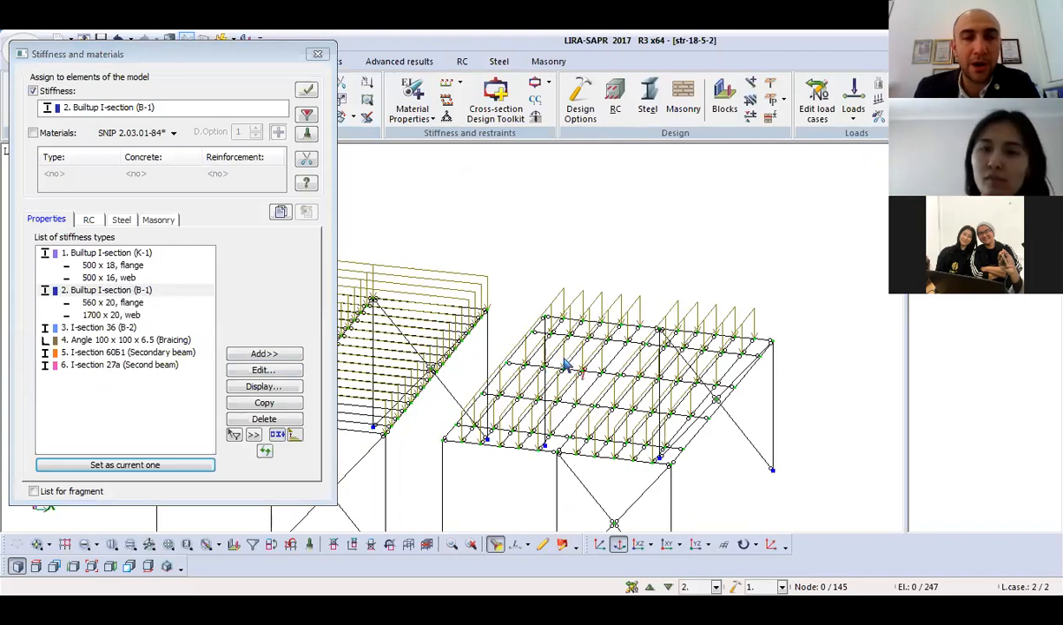
scroll(563, 363, down, 2)
scroll(573, 363, down, 2)
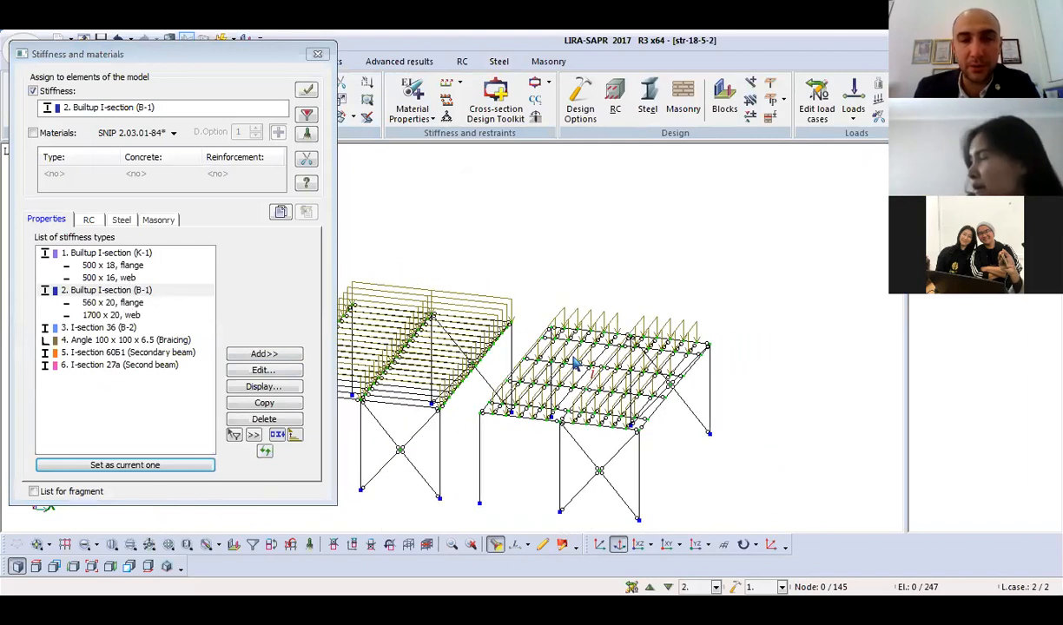
middle_drag(596, 403, 629, 353)
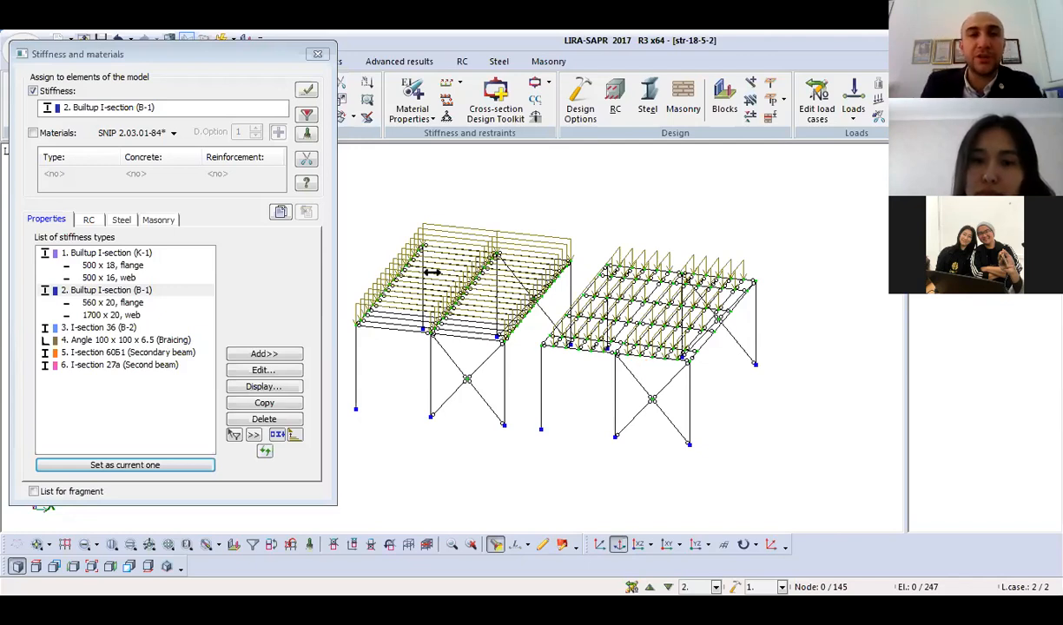
click(318, 56)
scroll(542, 276, up, 3)
middle_drag(669, 319, 546, 316)
scroll(660, 378, up, 2)
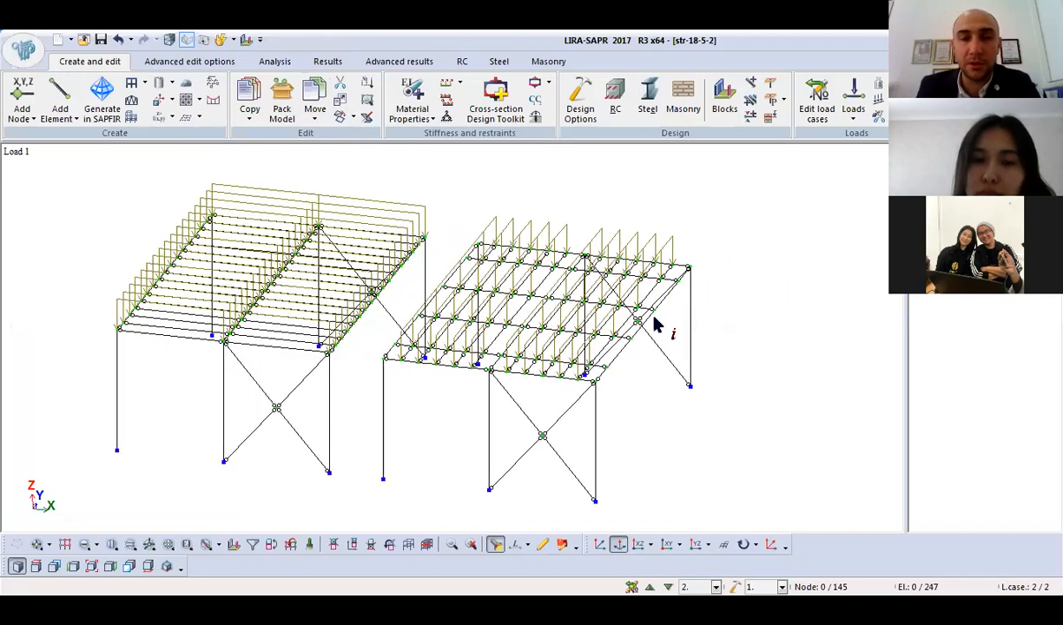
middle_drag(641, 356, 740, 391)
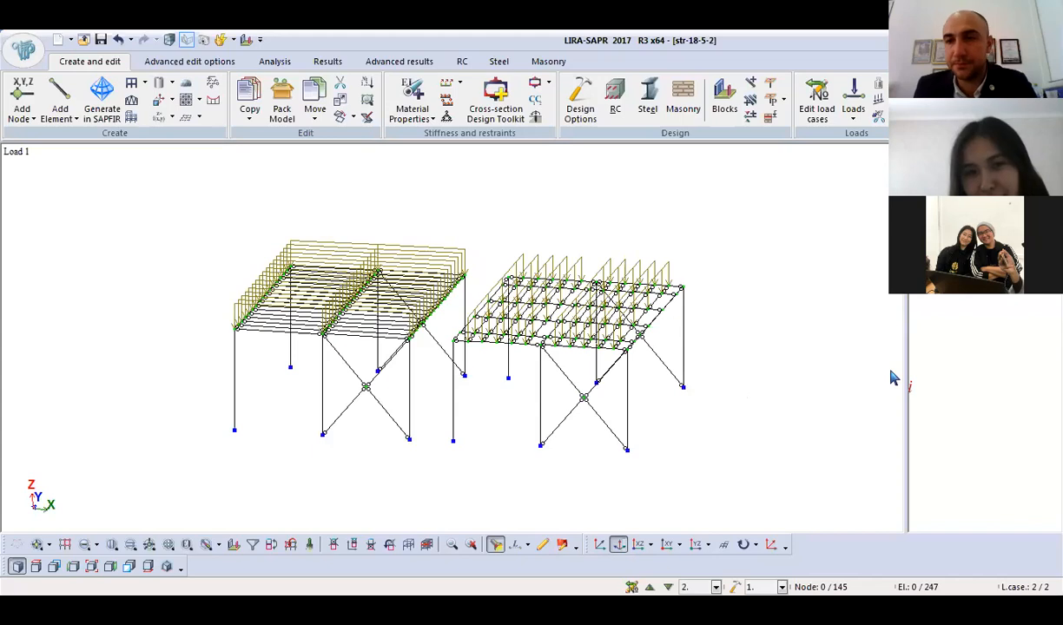